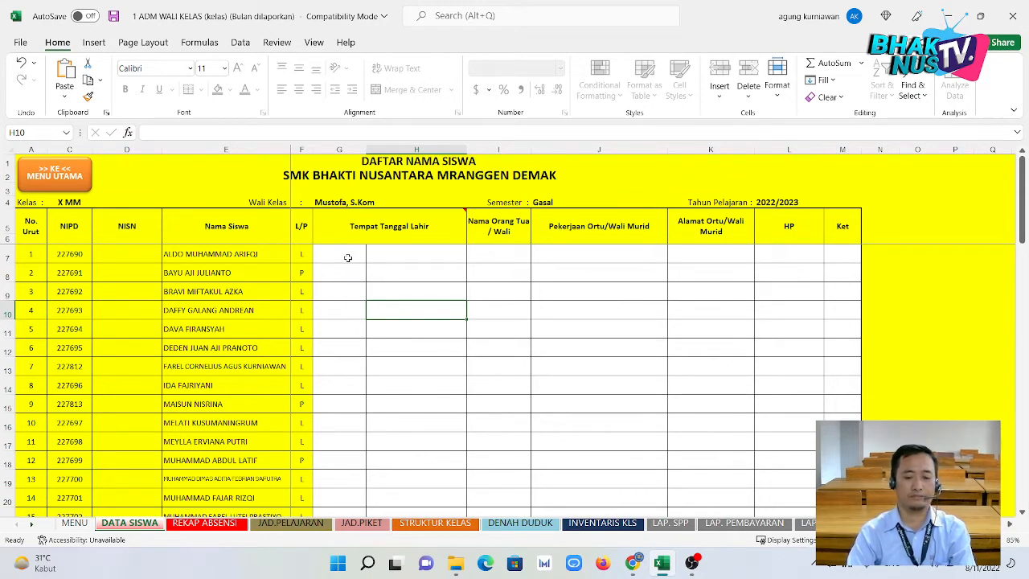
Select the birthplace and birth date cells (G8, H8, H9) on the DATA SISWA sheet.
left_click(383, 286)
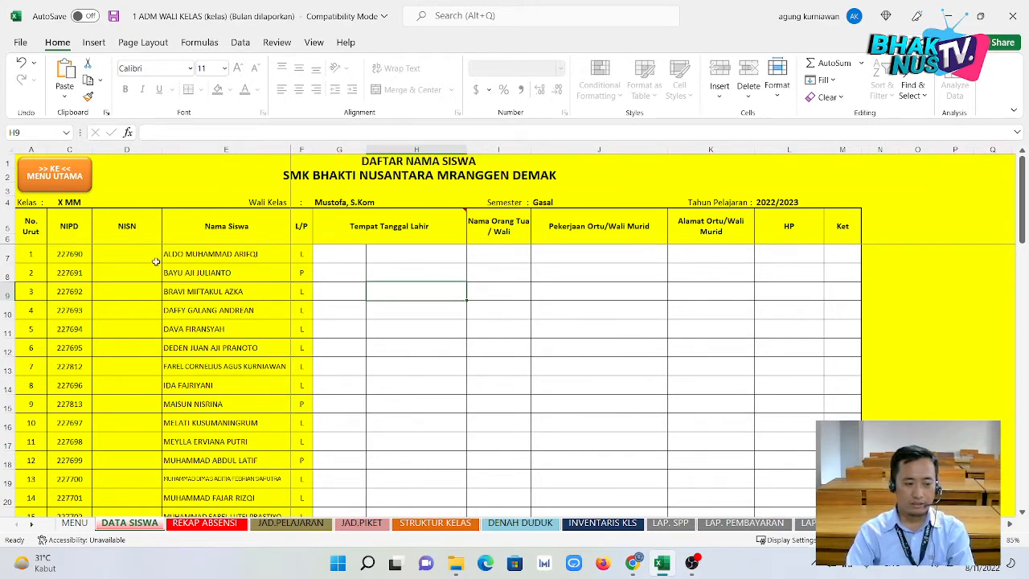
left_click(365, 306)
left_click(361, 280)
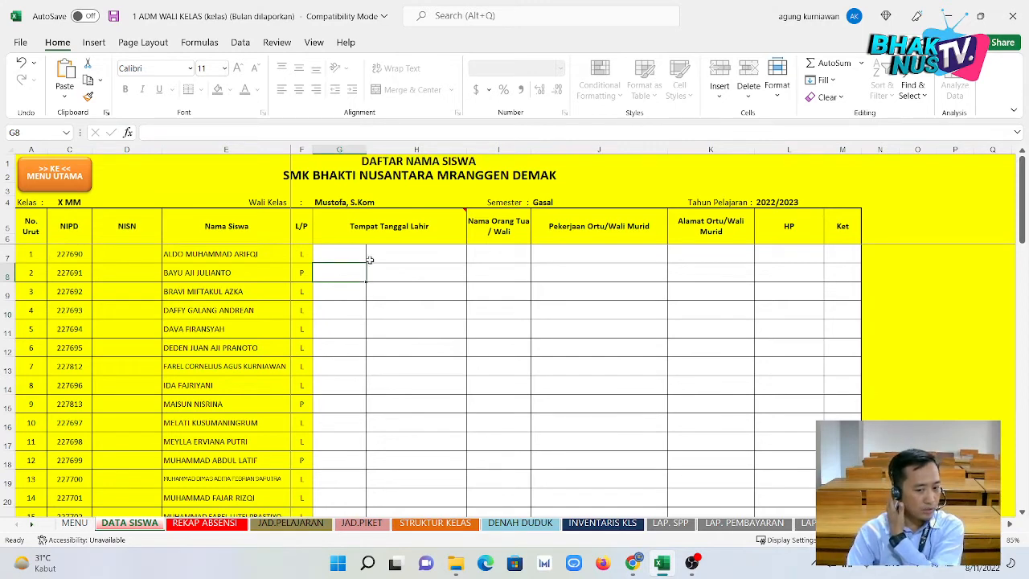
left_click(369, 272)
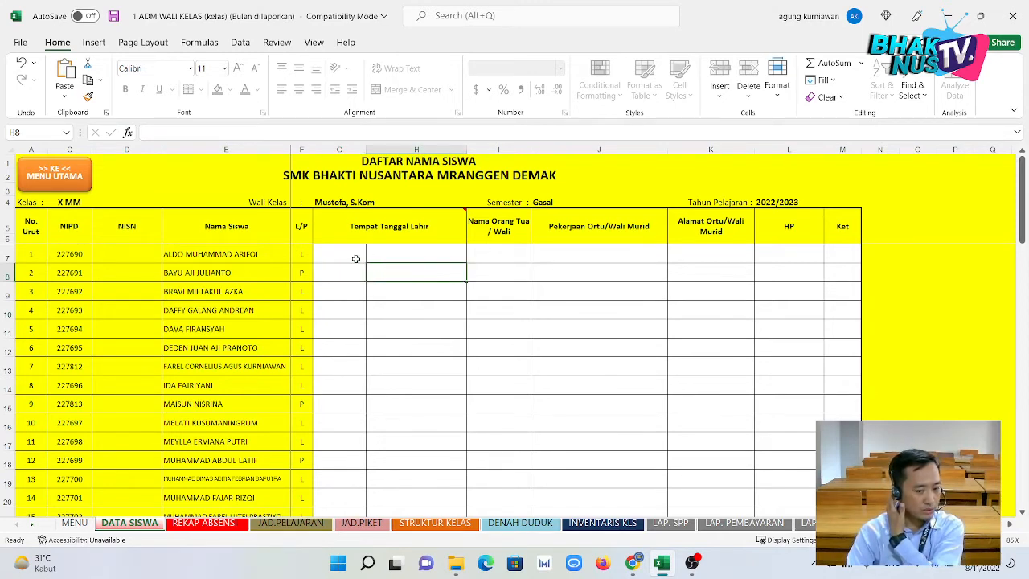
Start Save As on This PC with the file name '1 ADM WALI KELAS X MM JULI'.
left_click(30, 46)
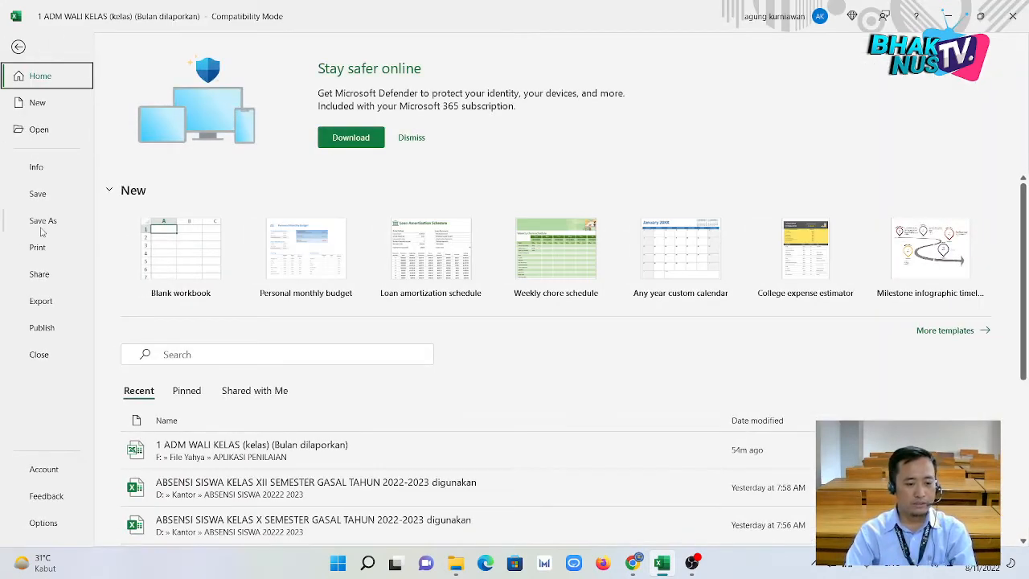
left_click(42, 221)
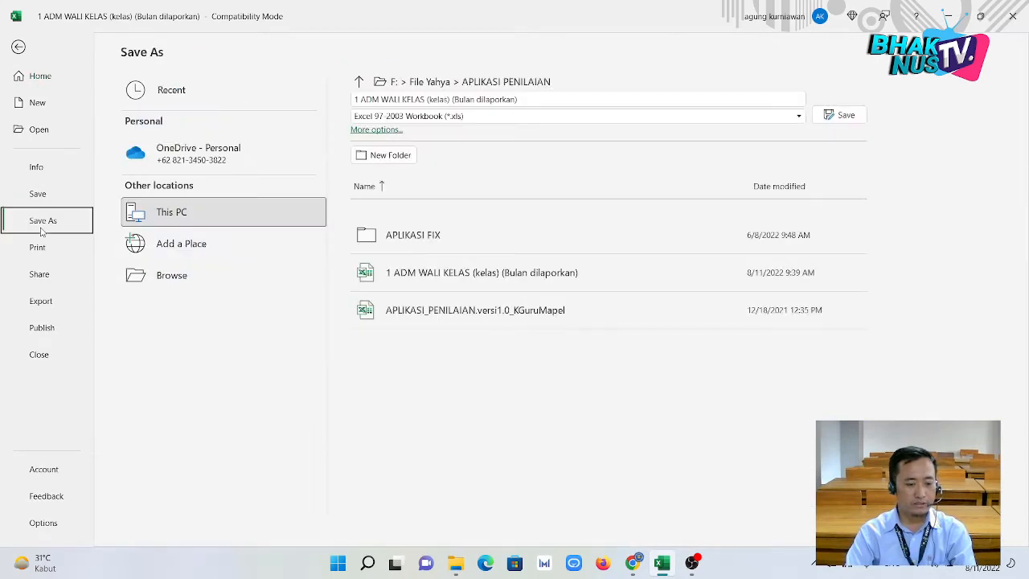
left_click(205, 213)
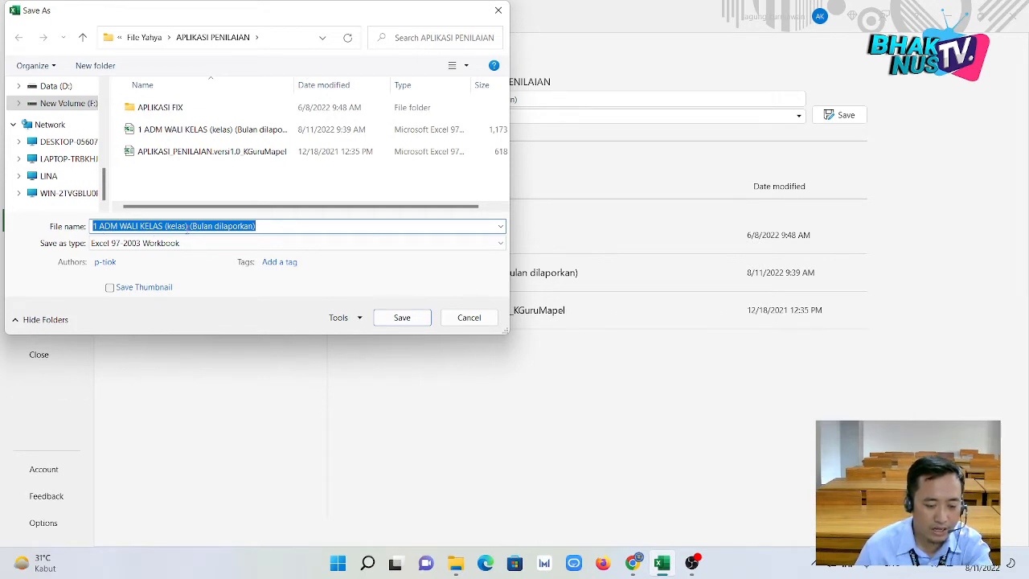
left_click(190, 222)
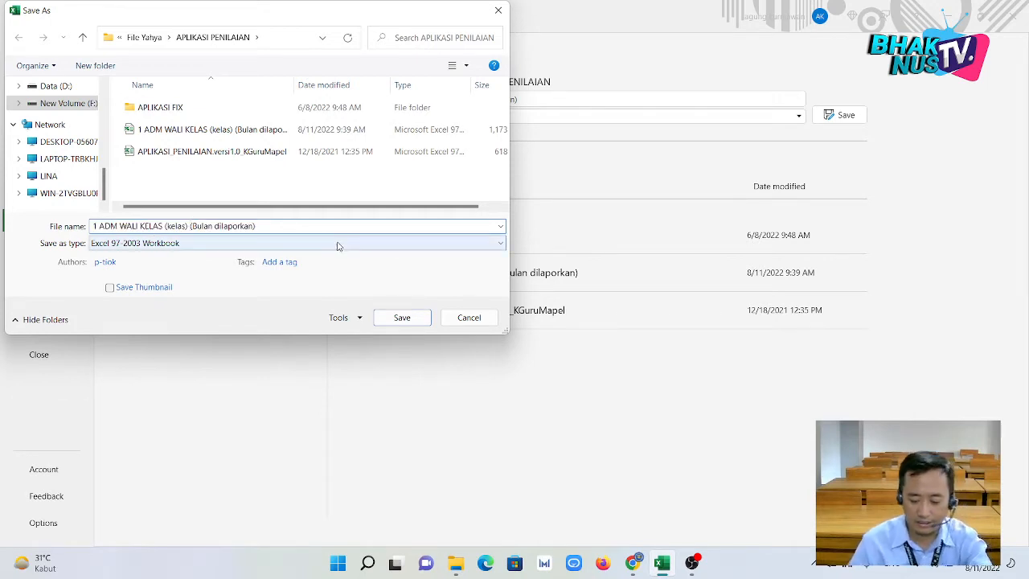
key("BackSpace")
key("BackSpace")
key("BackSpace")
key("BackSpace")
key("BackSpace")
key("BackSpace")
key("BackSpace")
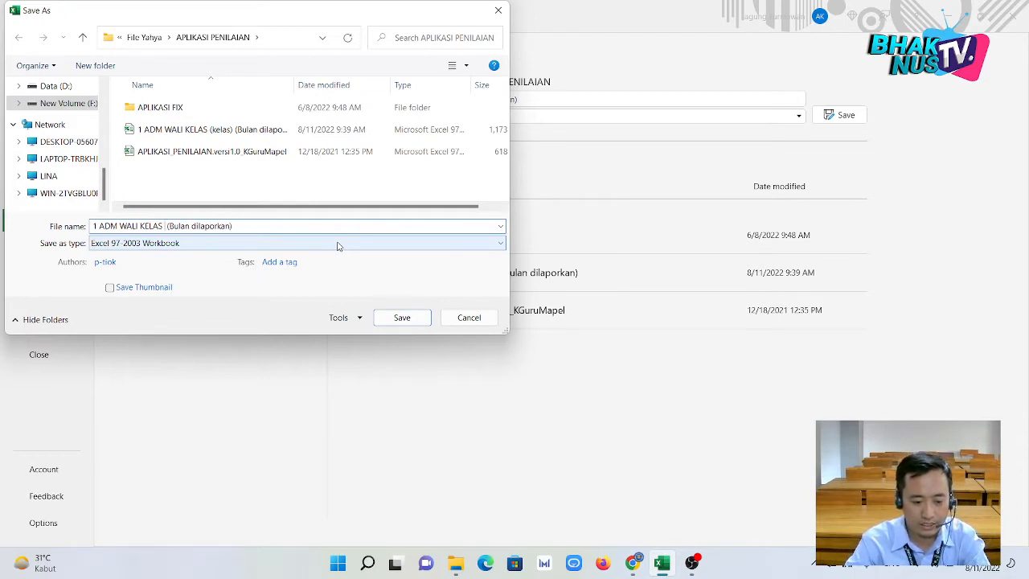
type("X MM")
key("Delete")
key("Delete")
key("Delete")
key("Delete")
key("Delete")
key("Delete")
key("Delete")
key("Delete")
key("Delete")
key("Delete")
key("Delete")
key("Delete")
key("Delete")
key("Delete")
key("Delete")
key("Delete")
key("Delete")
key("Delete")
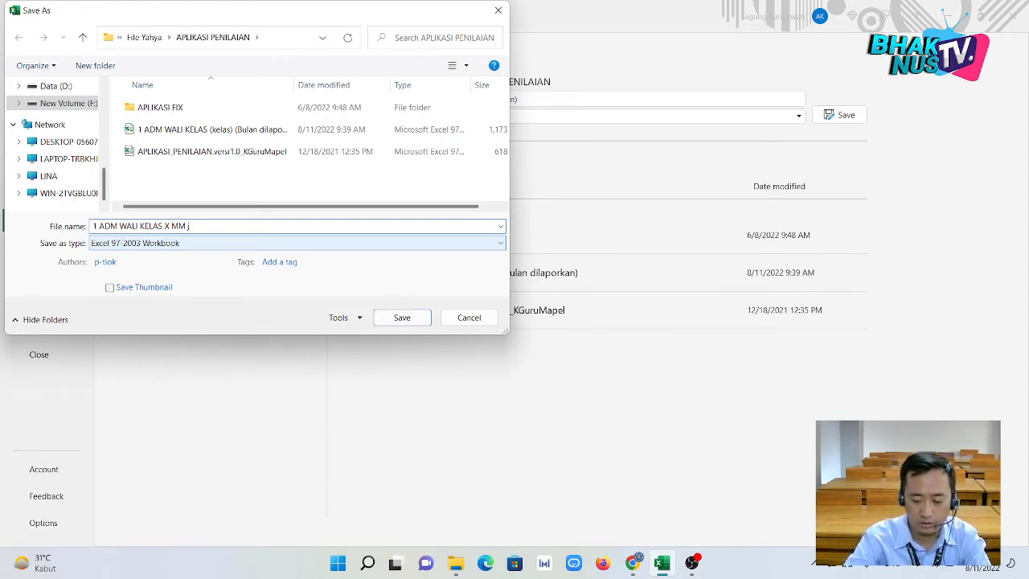
type("JULI")
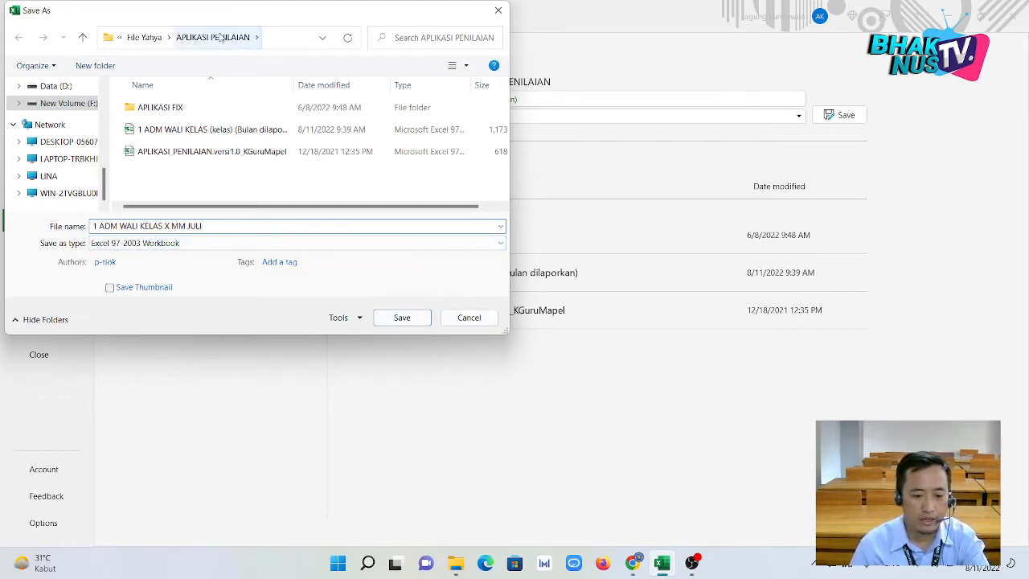
left_click(277, 39)
Create and open a new folder named Contoh inside F:\File Yahya.
left_click(324, 37)
left_click(302, 41)
left_click(74, 104)
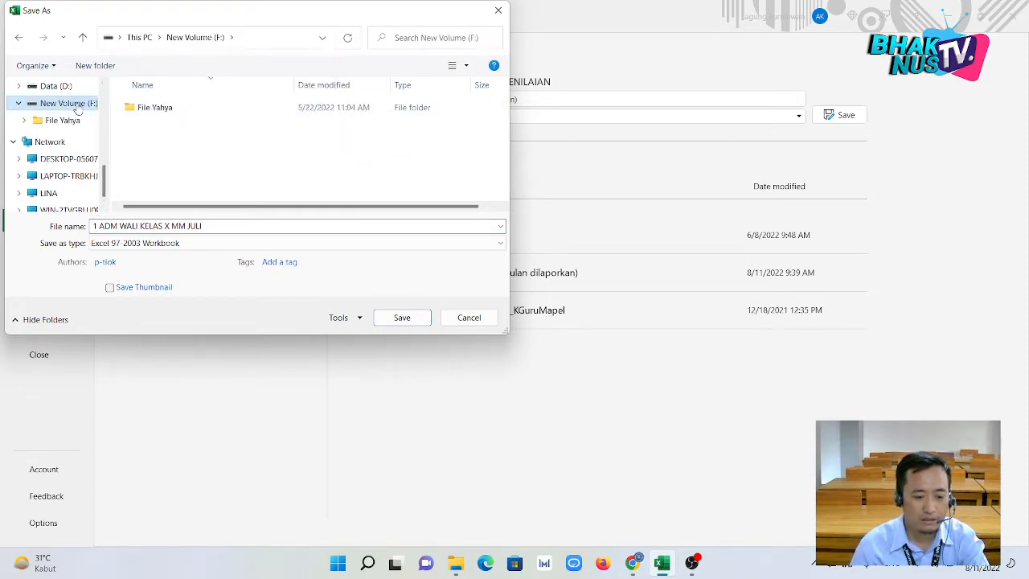
left_click(157, 109)
double_click(161, 109)
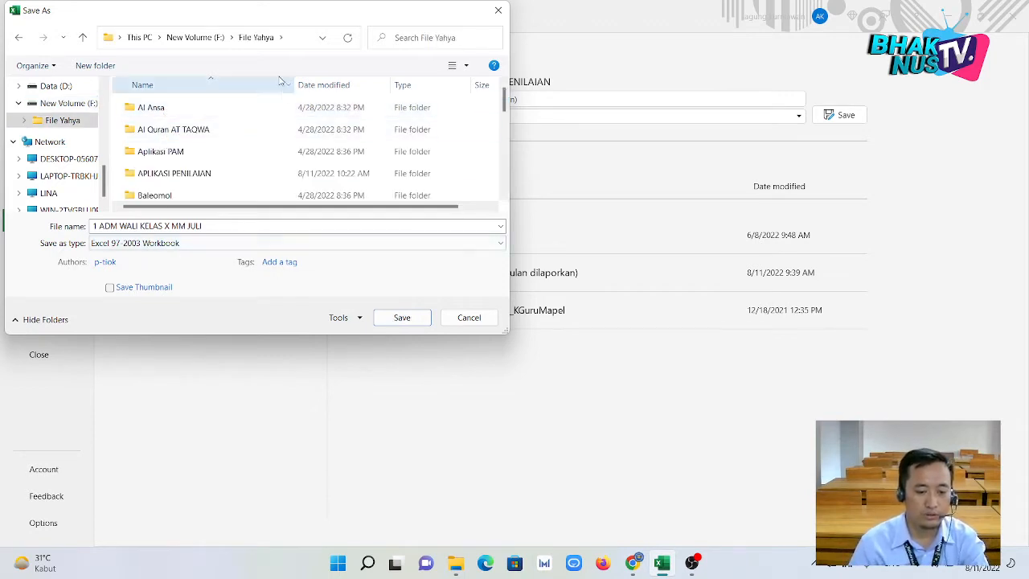
left_click(94, 65)
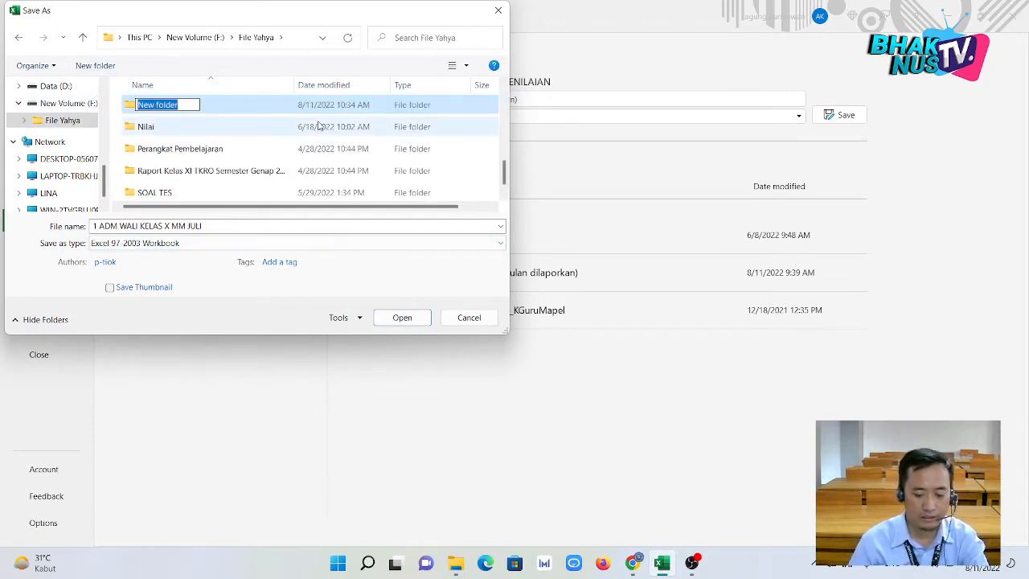
key("BackSpace")
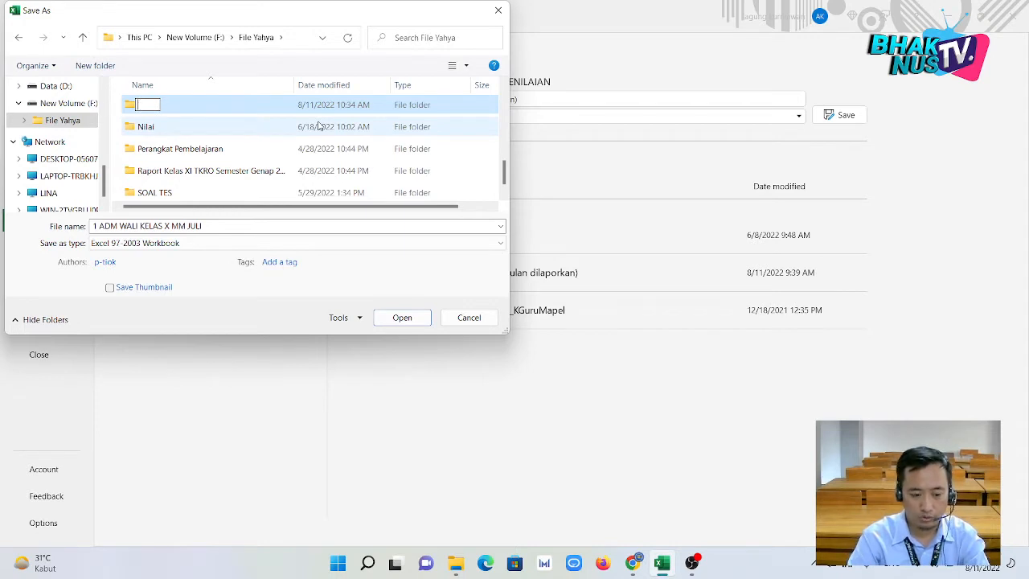
type("Conto")
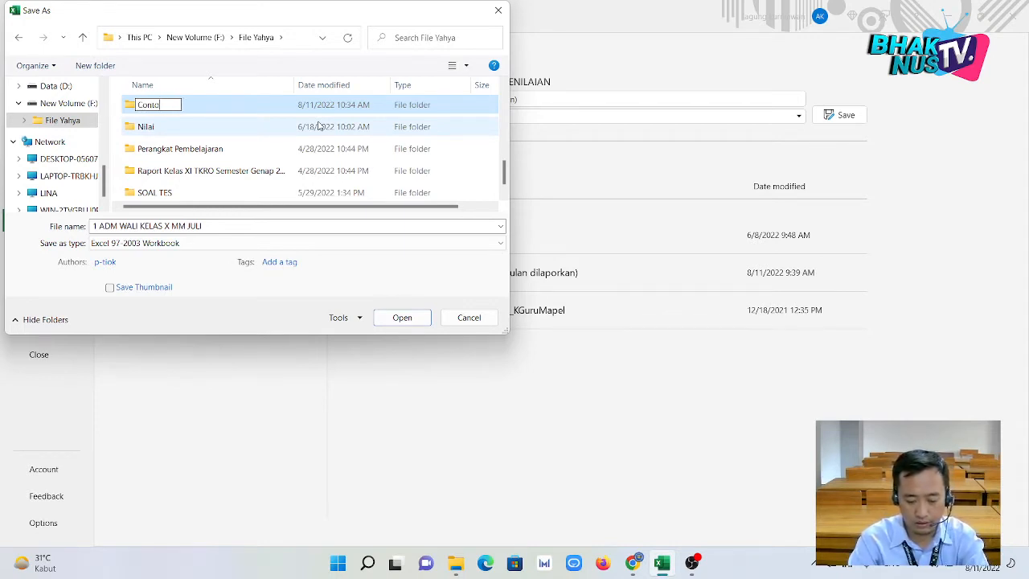
type("h")
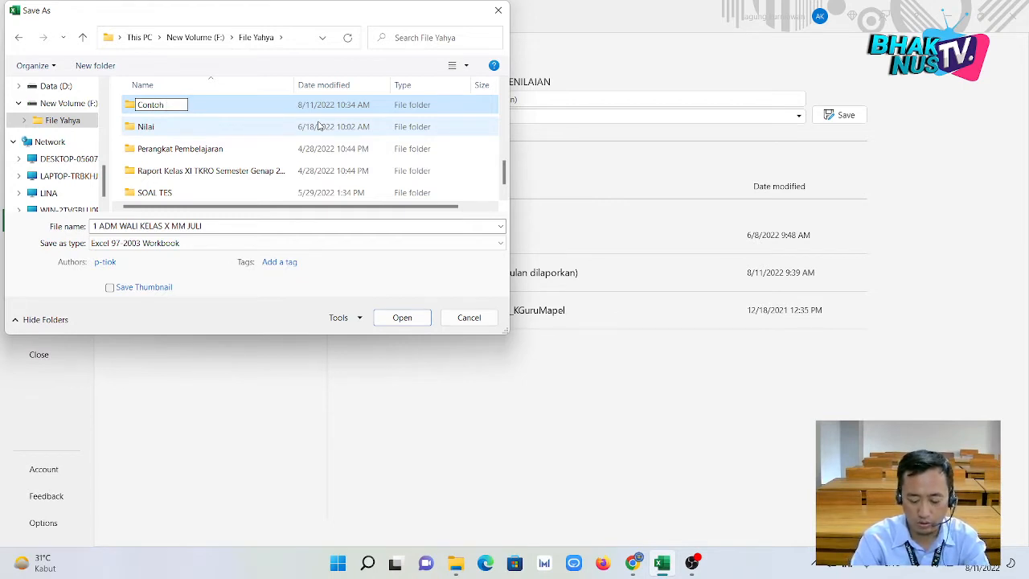
key("Return")
key("Return")
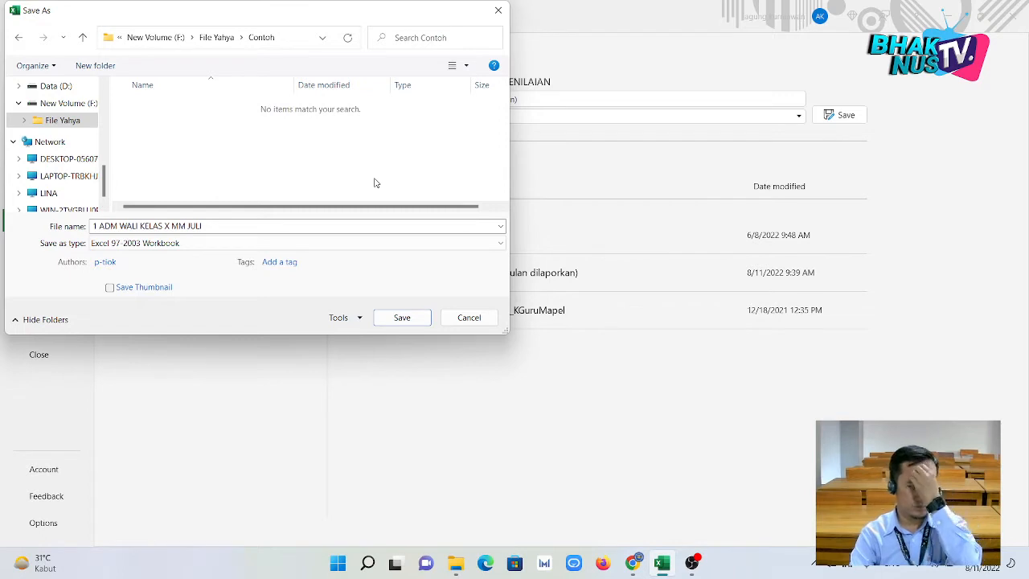
Save the workbook into Contoh as an Excel 97-2003 Workbook.
left_click(267, 245)
left_click(267, 246)
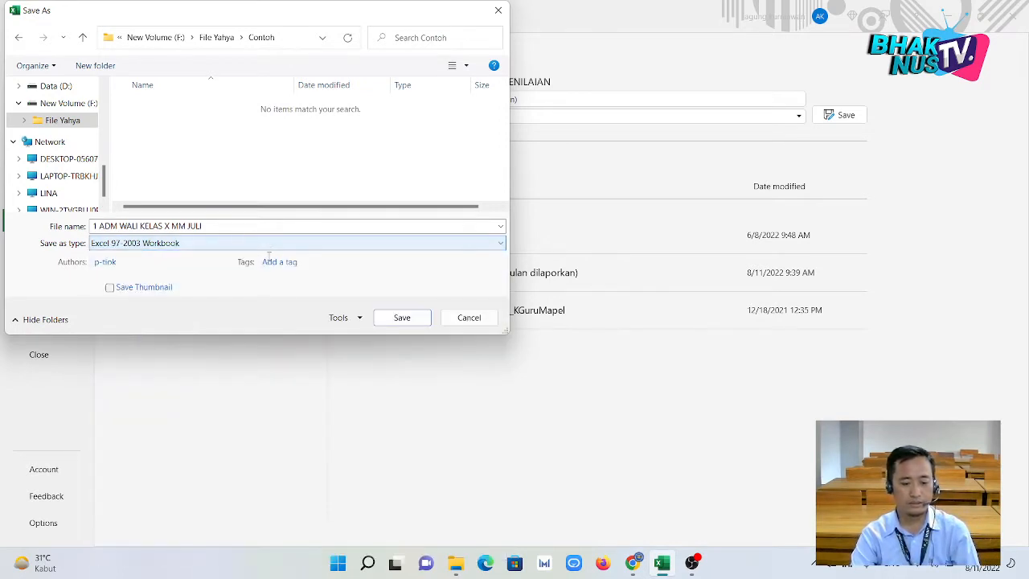
left_click(400, 319)
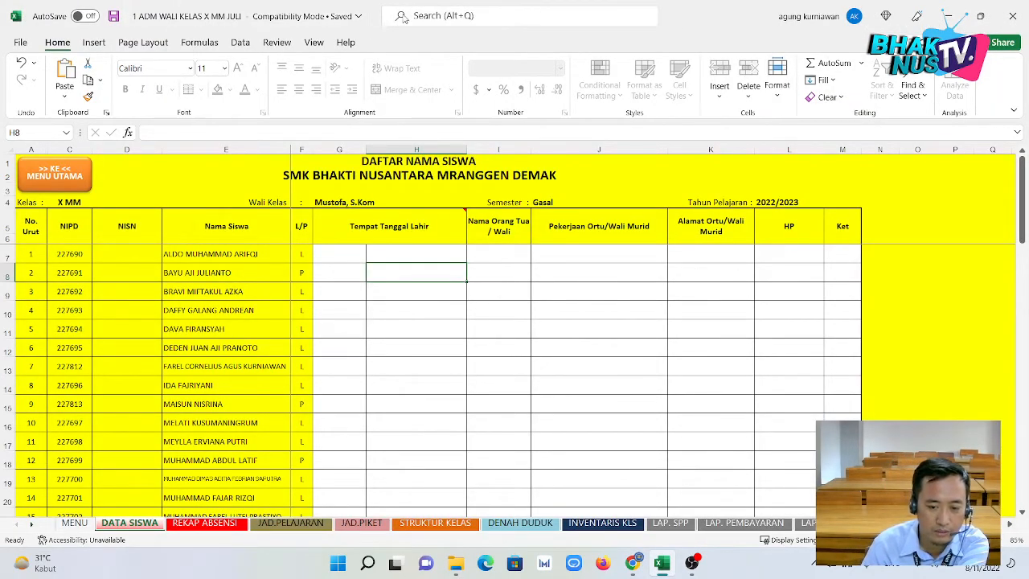
left_click_drag(402, 16, 552, 1)
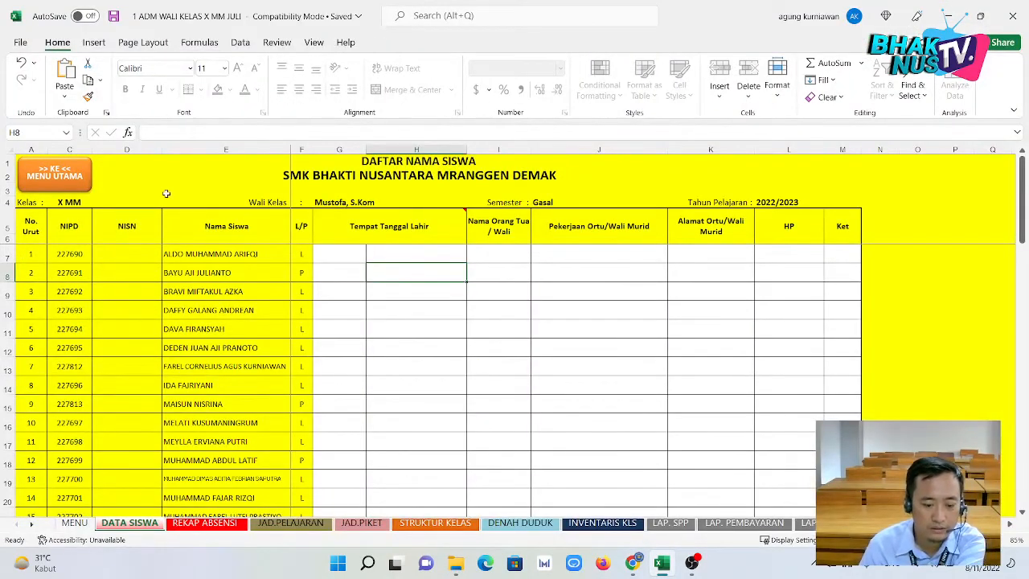
left_click(342, 254)
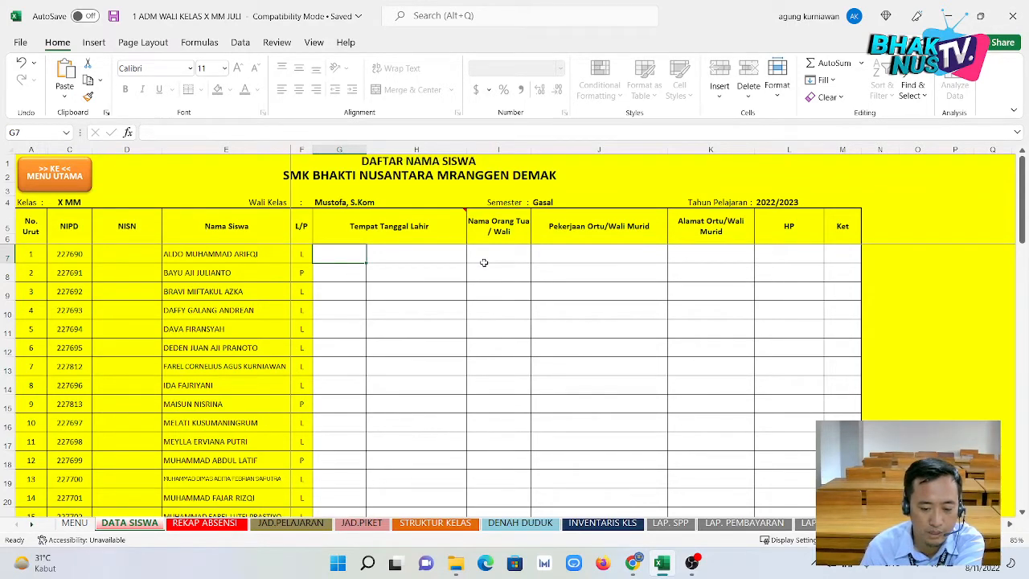
scroll(715, 295, "down", 3)
scroll(716, 297, "down", 4)
scroll(716, 297, "up", 7)
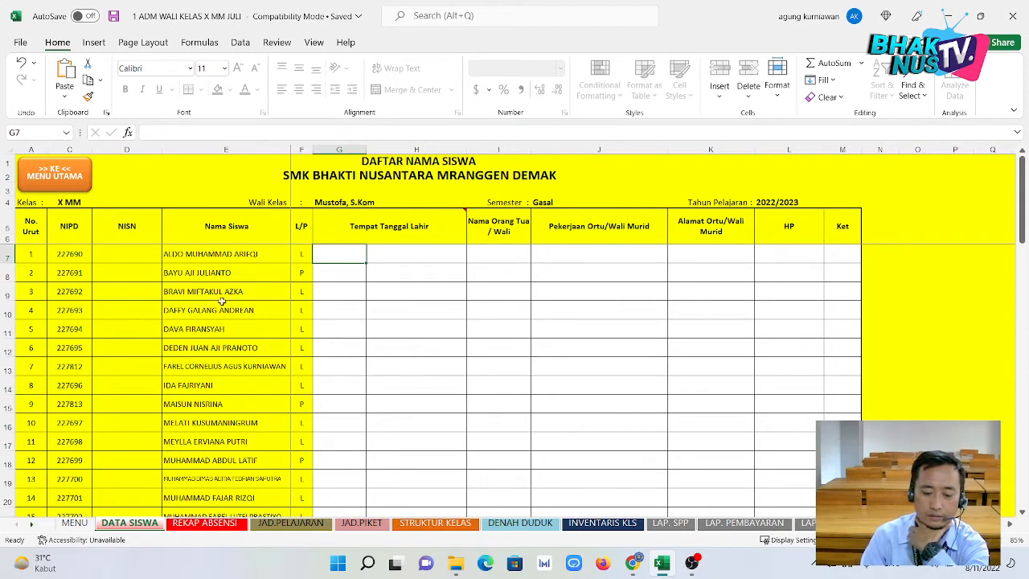
left_click(370, 290)
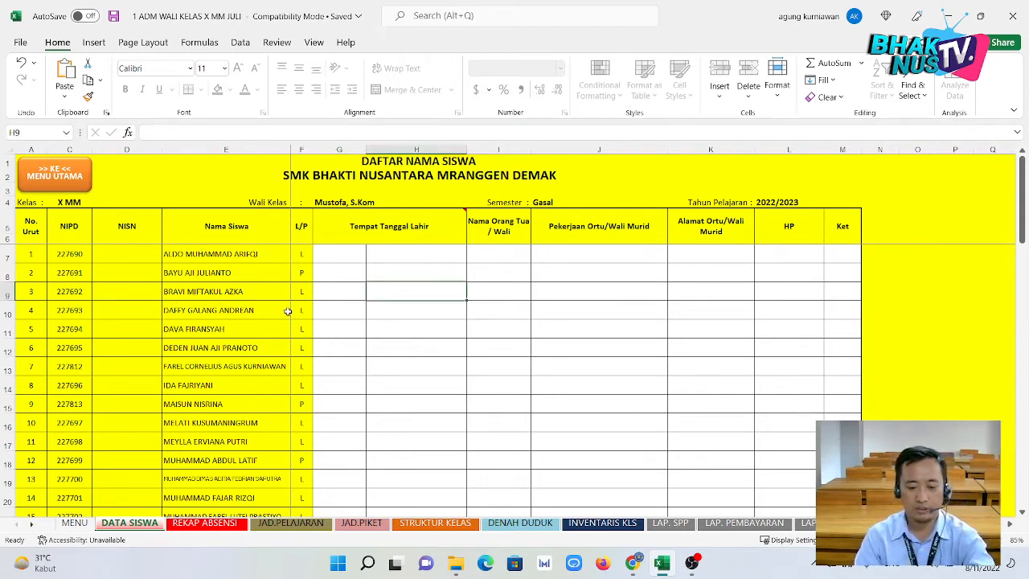
double_click(289, 312)
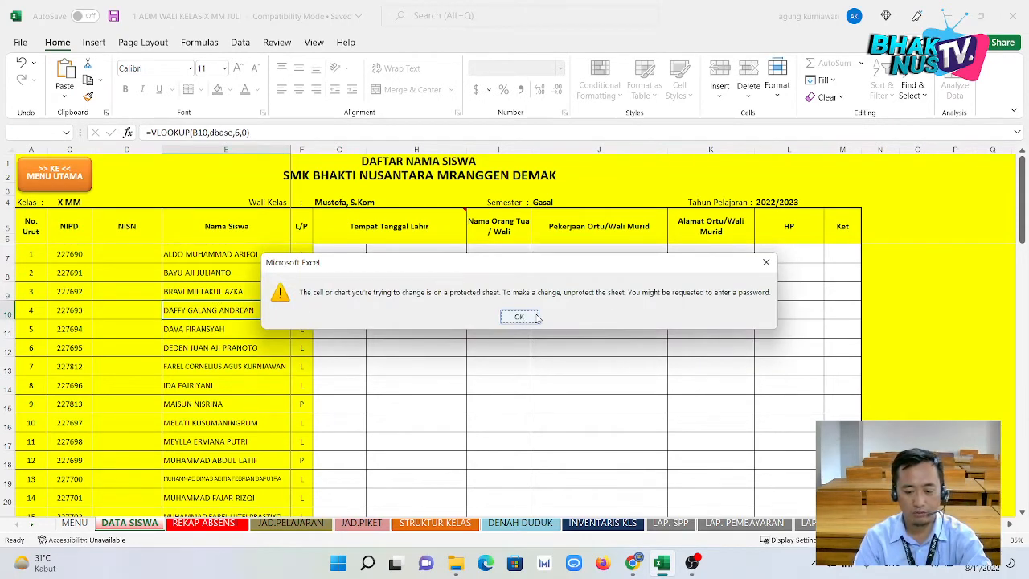
left_click(517, 314)
left_click(338, 312)
left_click(343, 255)
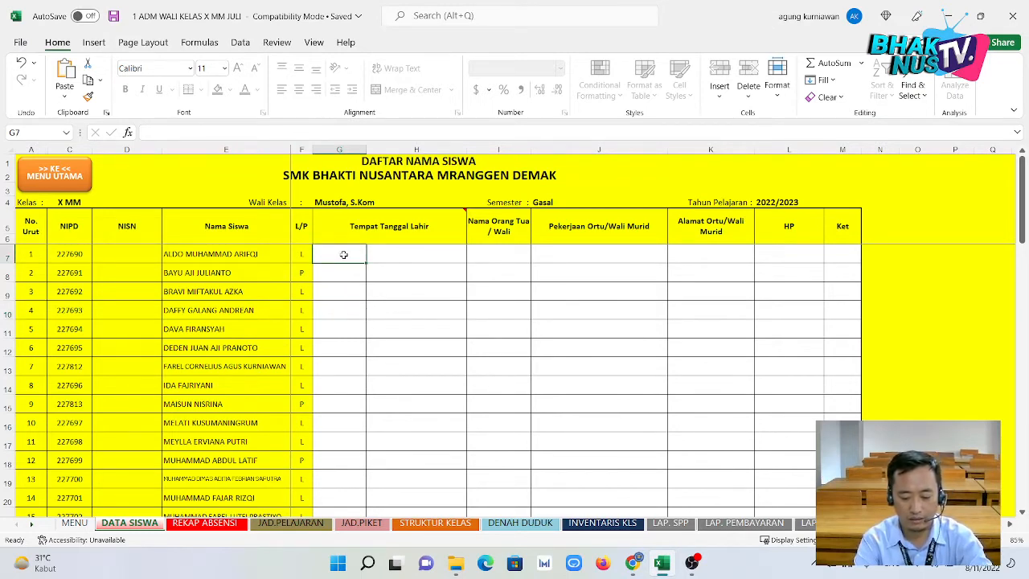
type("Demak")
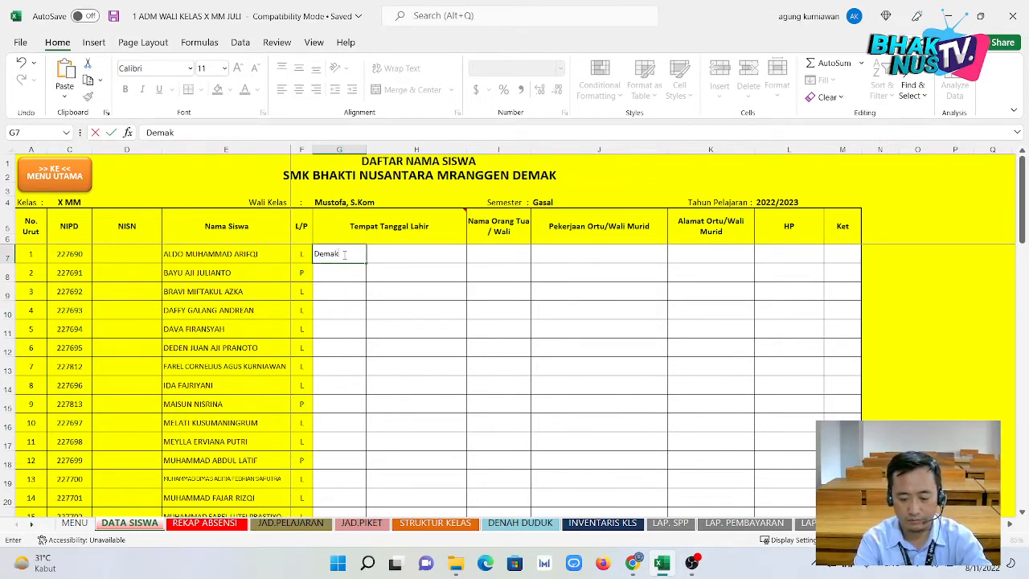
key("Tab")
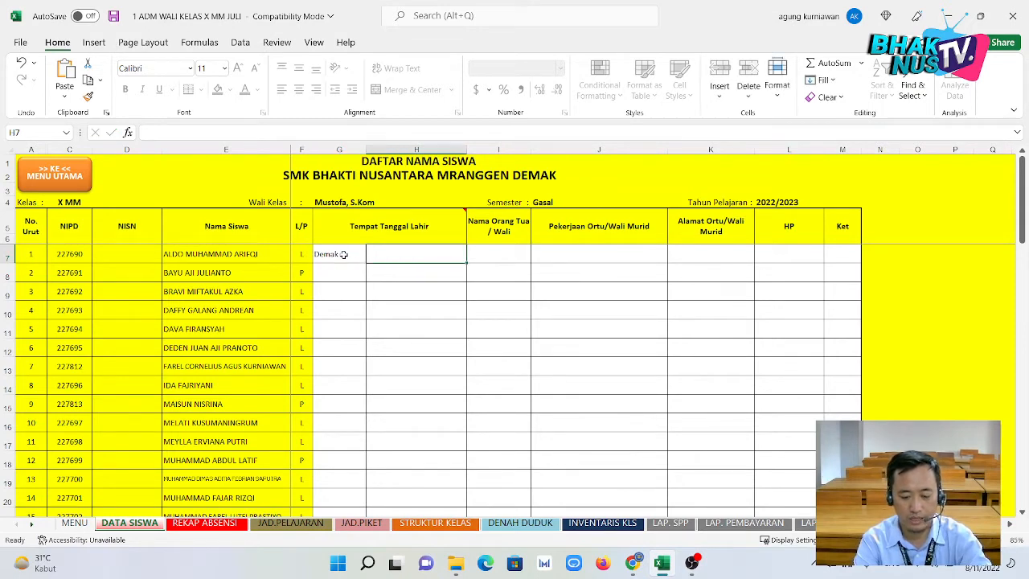
type("22 agustus 2000")
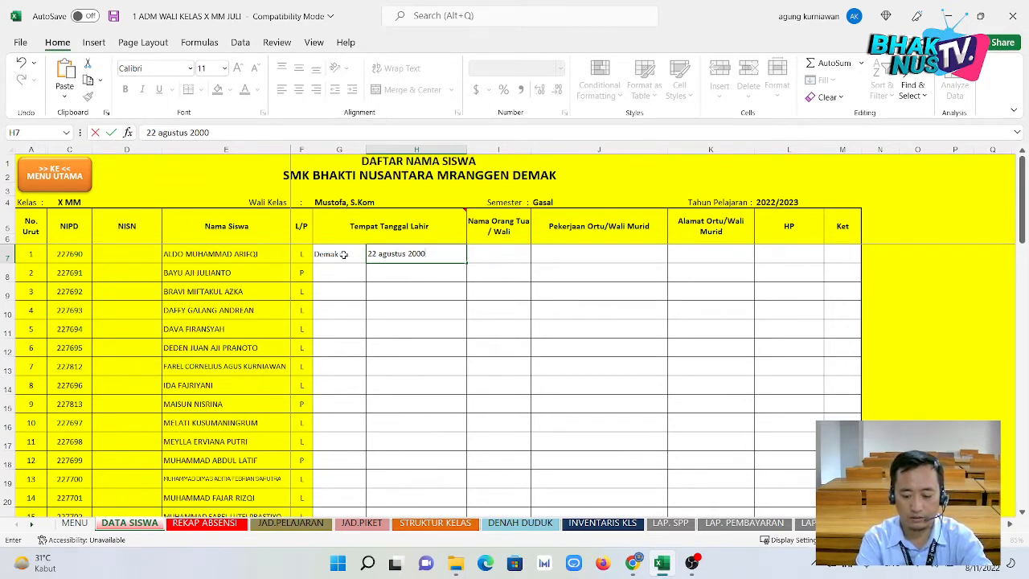
key("BackSpace")
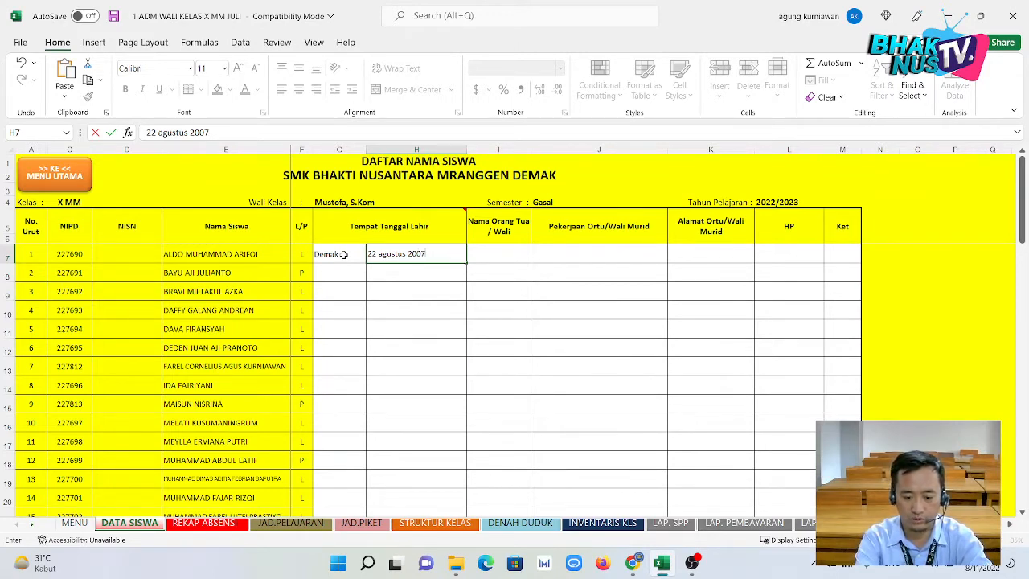
key("Return")
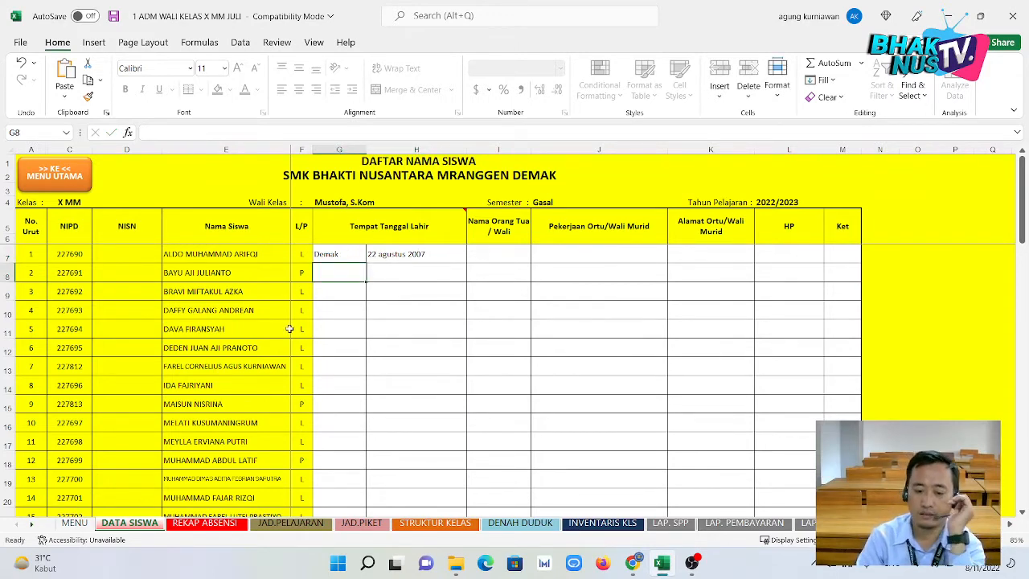
Fill in parent name Tono, occupation Pedagang and address Mranggen for the first student.
left_click(518, 253)
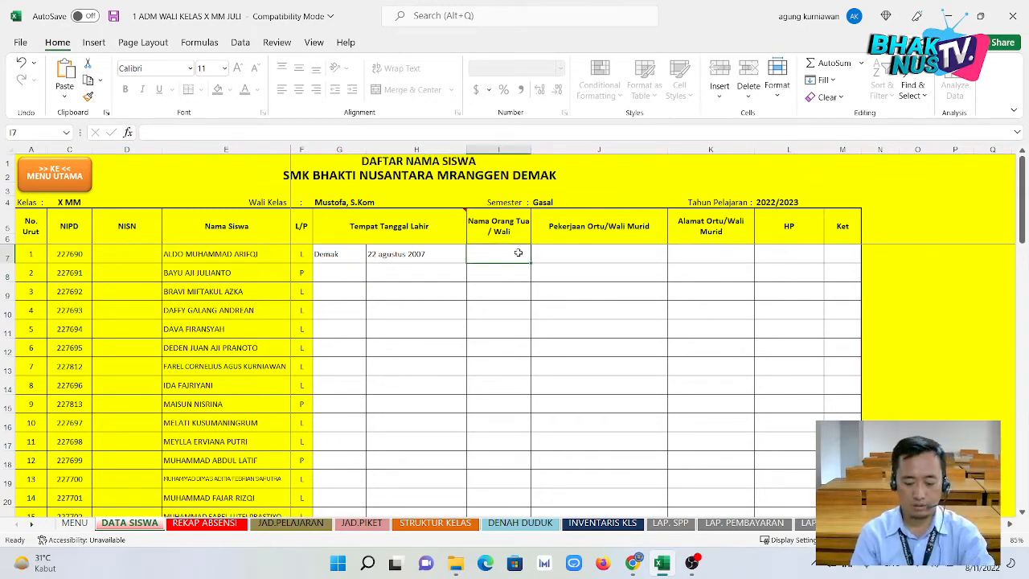
type("tono")
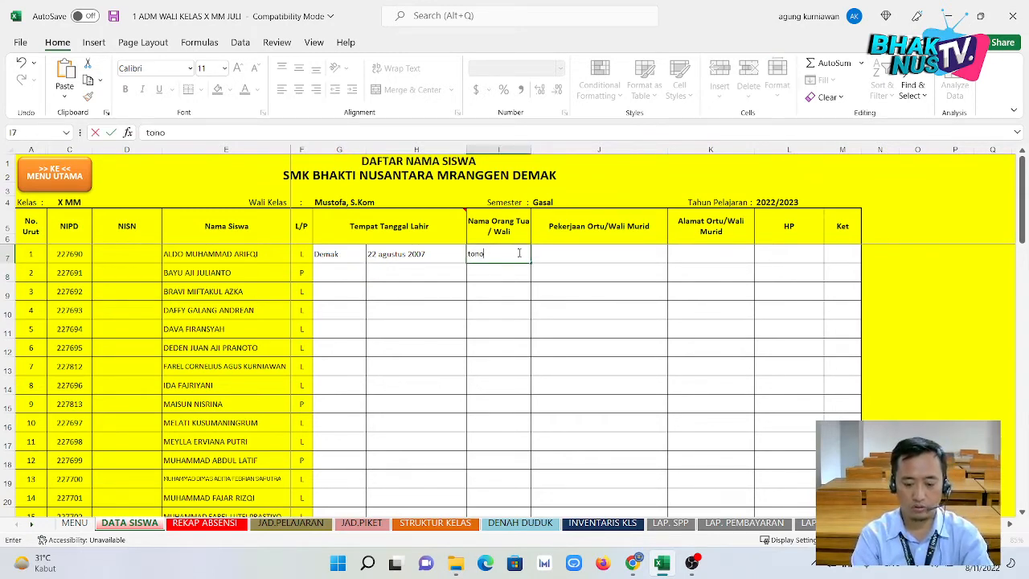
key("BackSpace")
key("BackSpace")
key("BackSpace")
type("ono")
key("Tab")
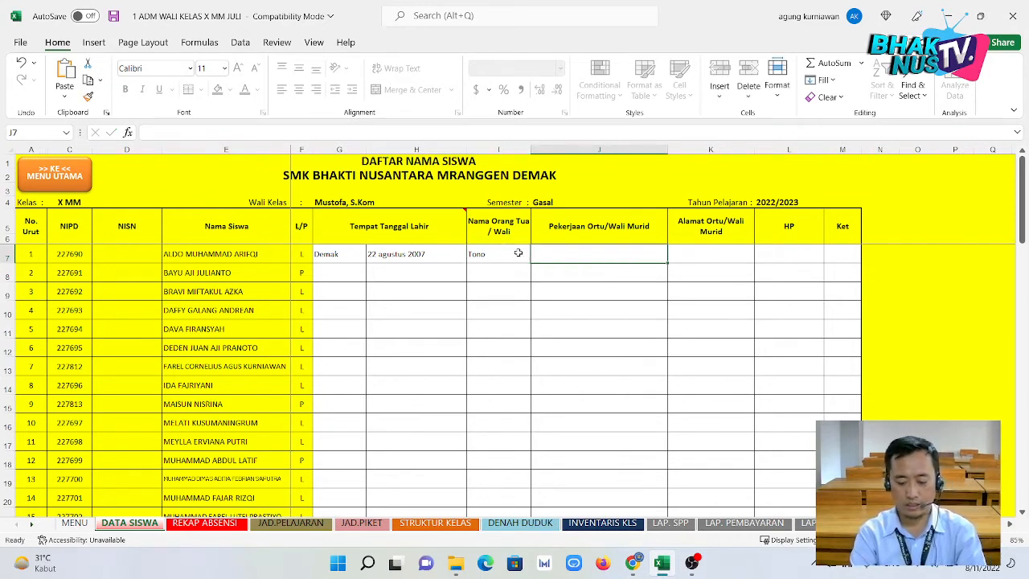
type("Peda")
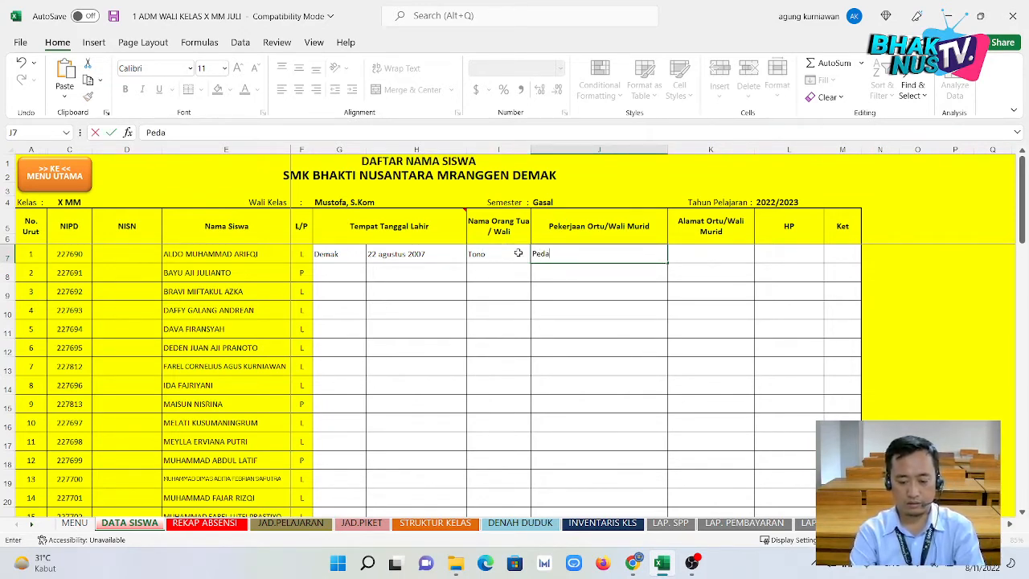
type("gang")
key("Tab")
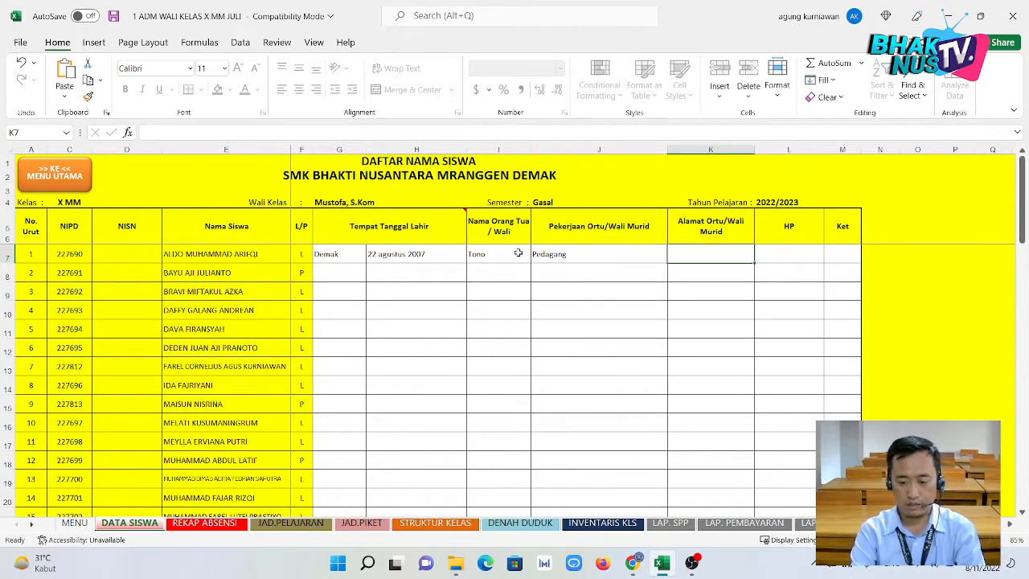
type("ranggen")
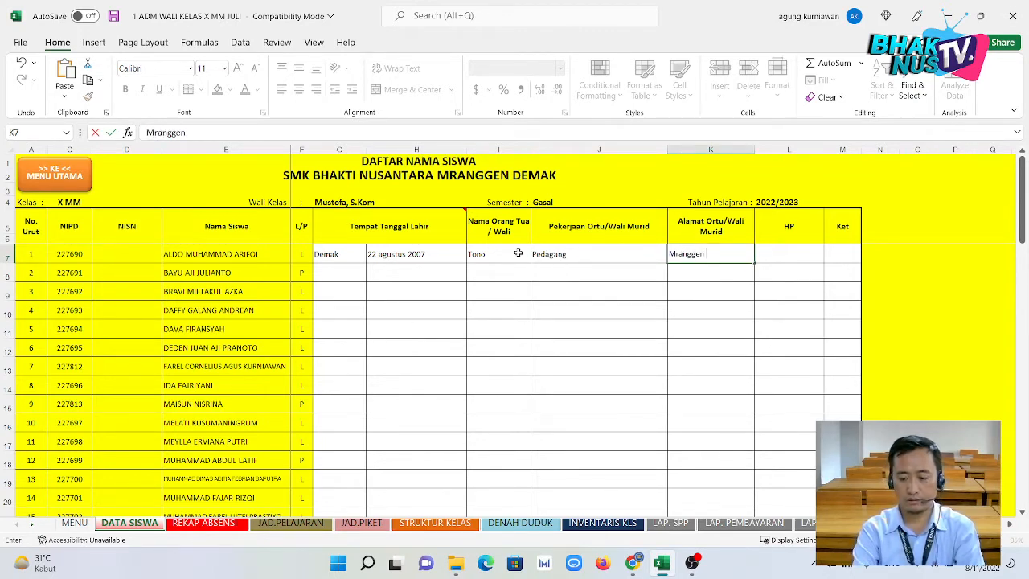
key("Tab")
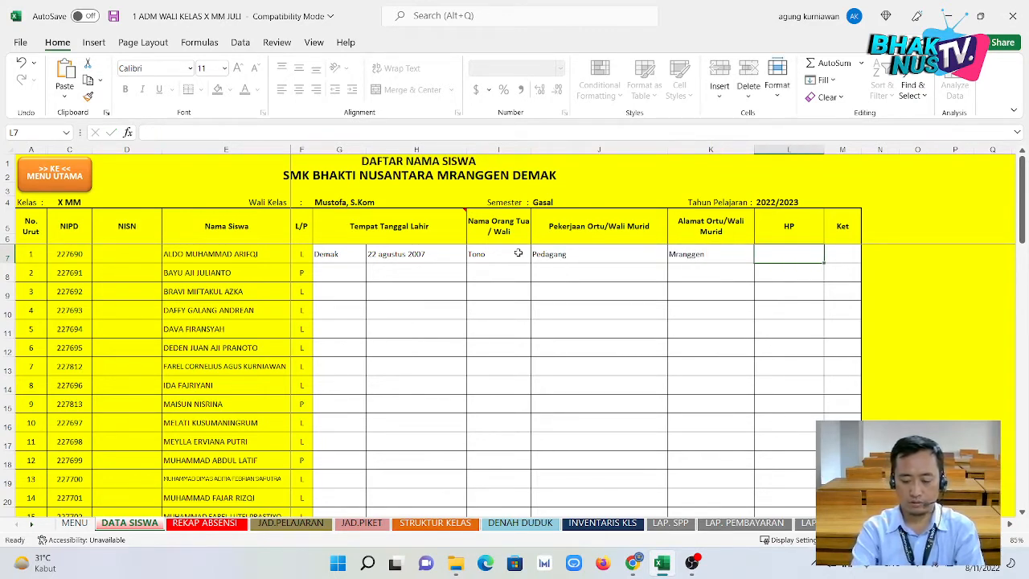
Enter the parent's phone number in L7, keeping its leading zero.
type("0812345678")
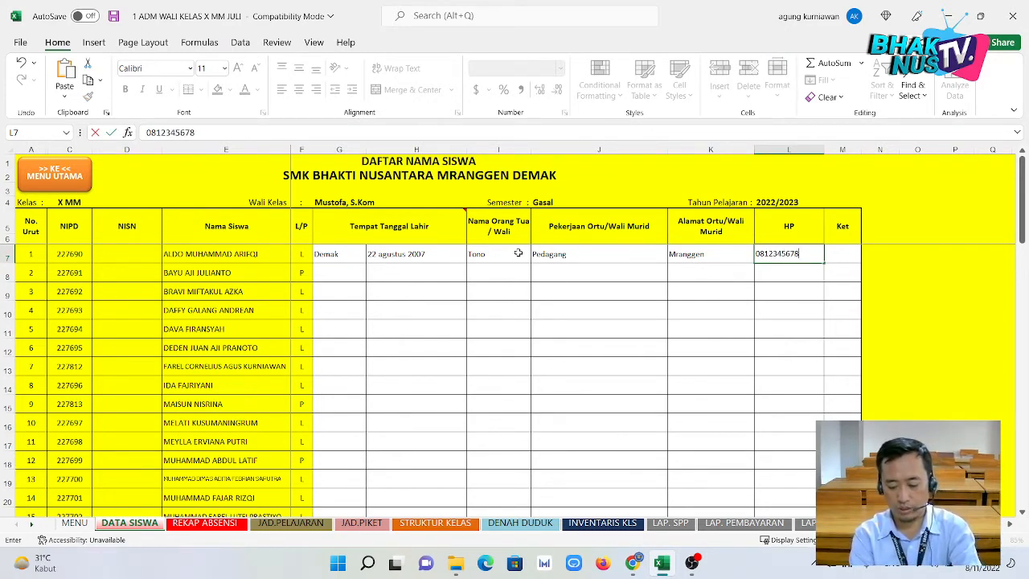
key("Return")
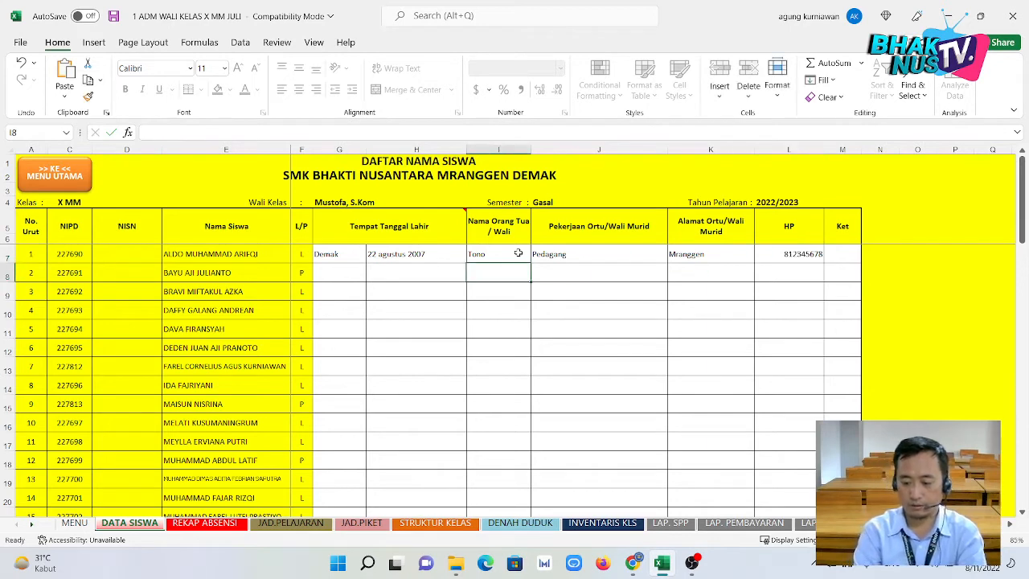
left_click(782, 256)
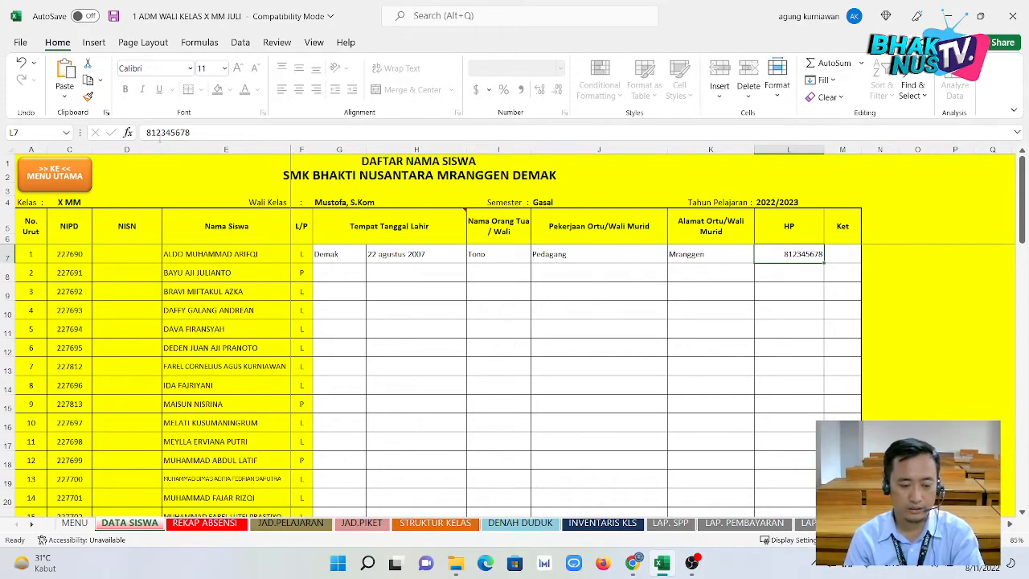
left_click(147, 132)
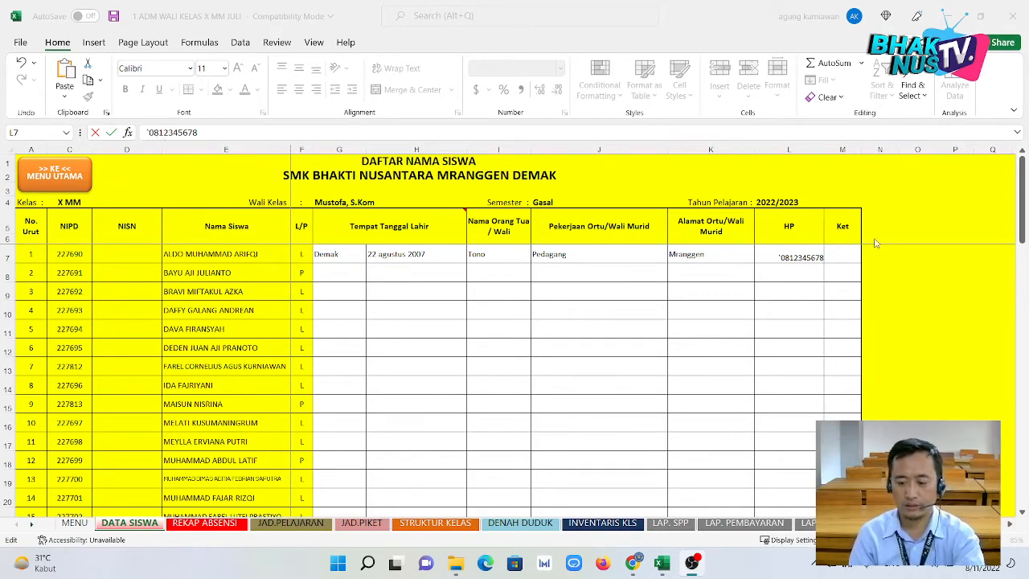
key("ctrl+Return")
left_click(802, 283)
left_click(788, 267)
left_click(789, 253)
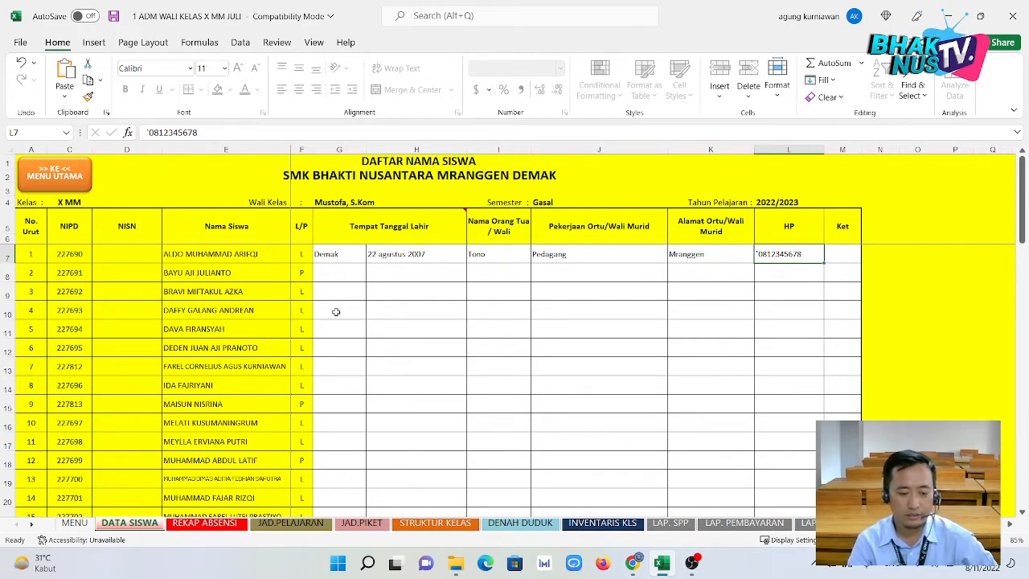
left_click(61, 180)
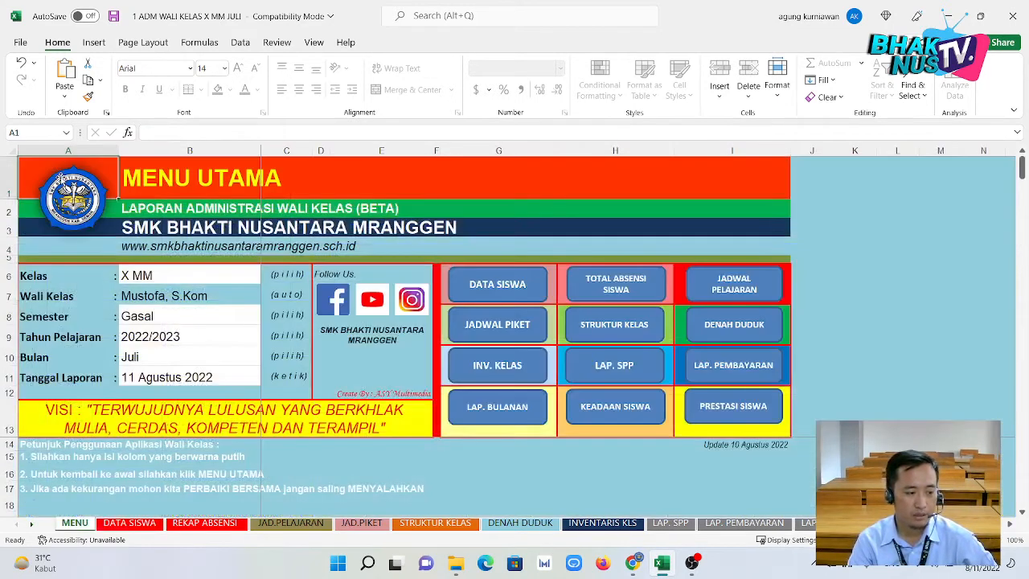
Open the TOTAL ABSENSI SISWA recap and select the effective school days cell G6.
left_click(611, 278)
left_click(513, 313)
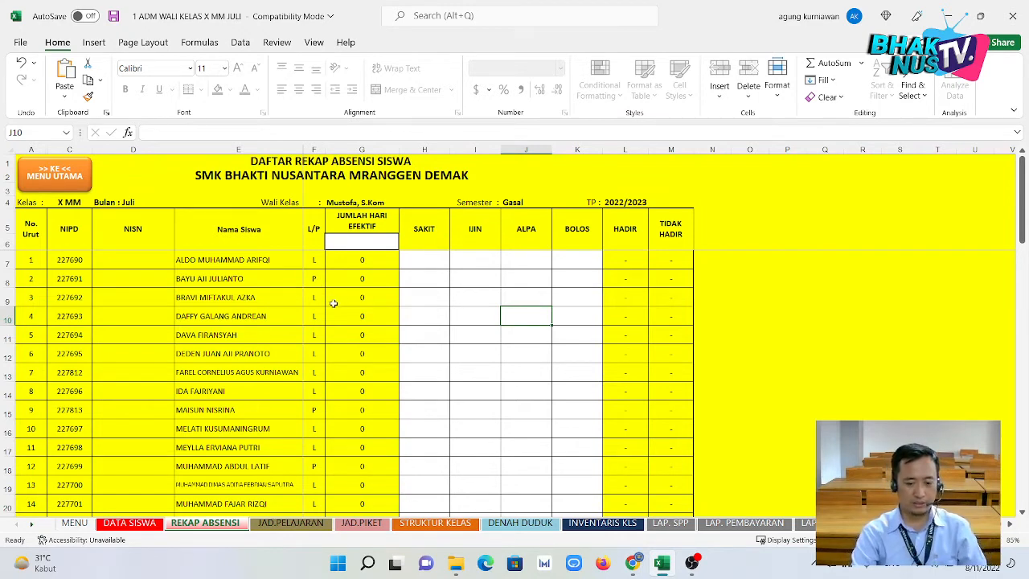
left_click(445, 298)
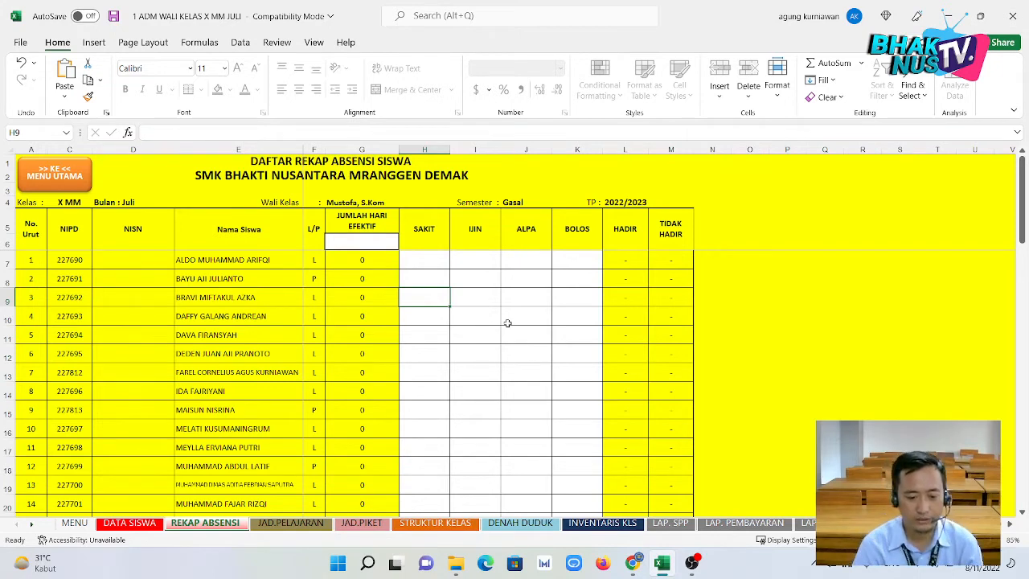
left_click(381, 245)
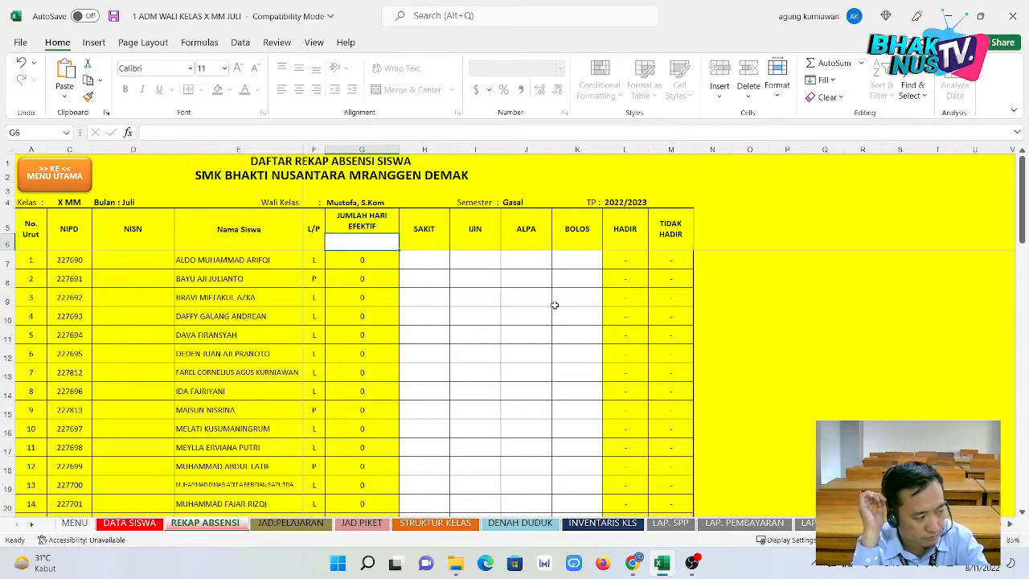
Set 15 effective days, one sick day for student 1 and one permitted absence for student 2.
type("15")
key("Return")
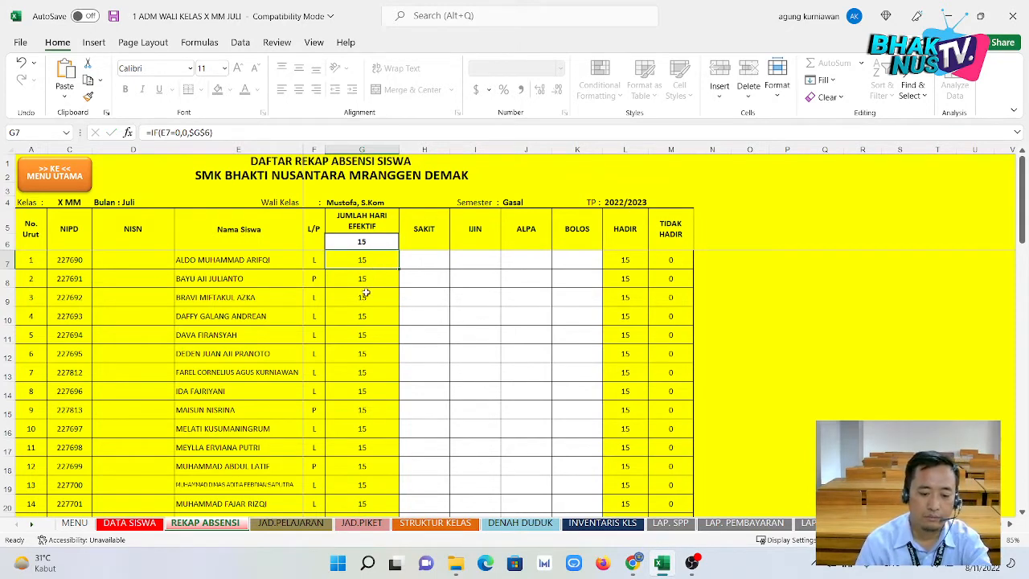
left_click(424, 263)
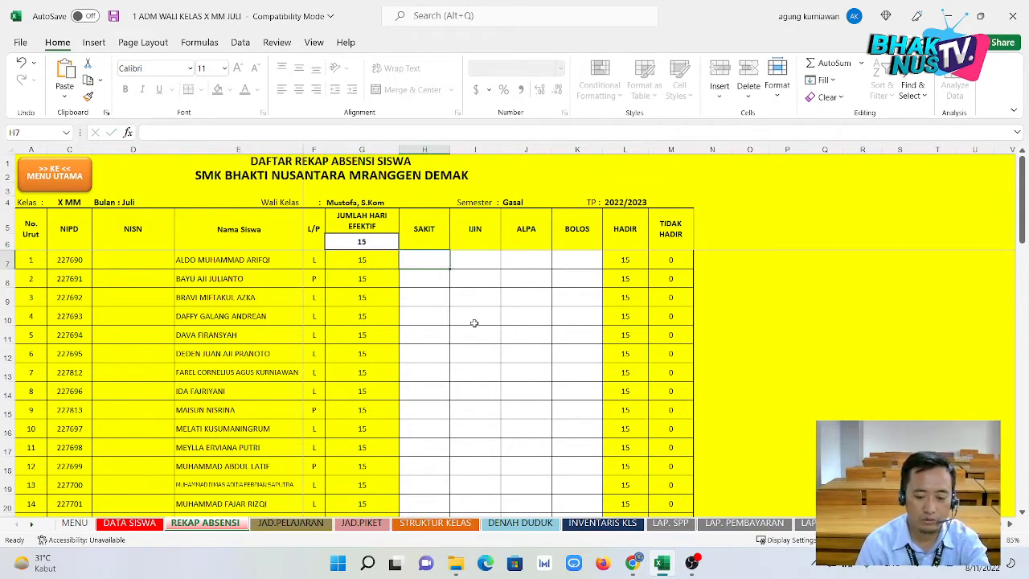
type("1")
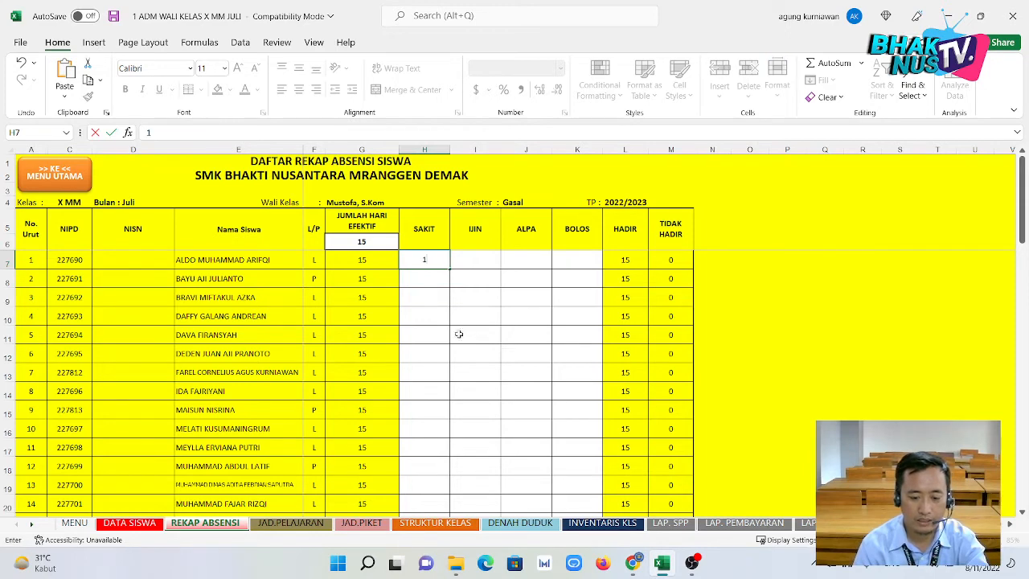
key("Return")
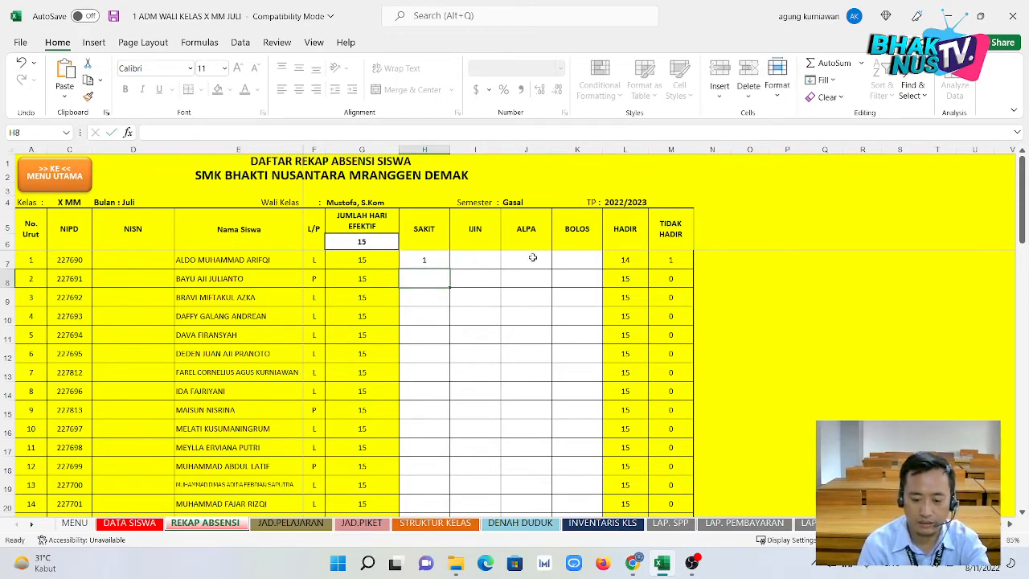
key("Right")
key("Right")
key("Left")
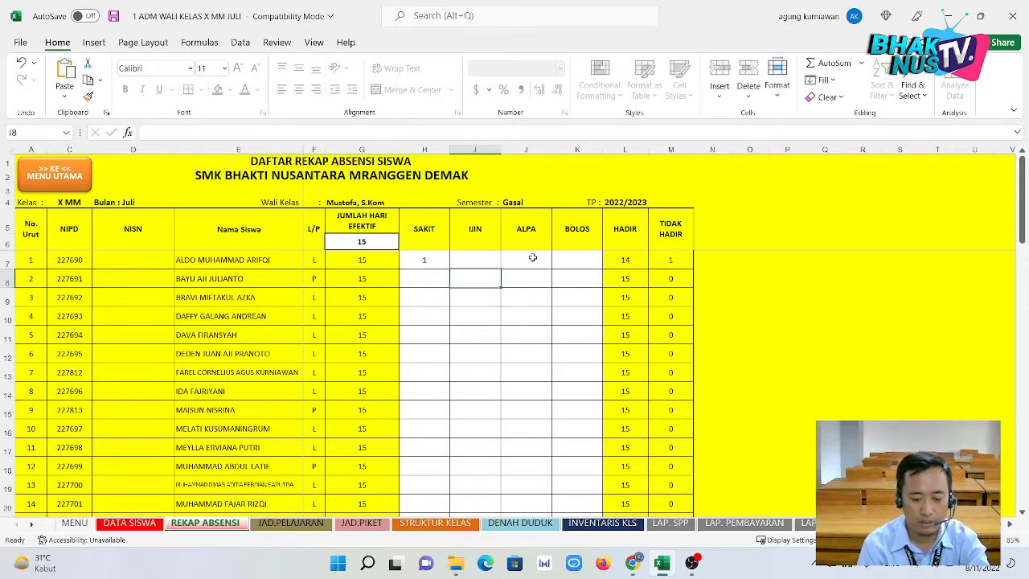
type("1")
key("Return")
Give the third student one sick day and one permitted absence, then check the HADIR and TIDAK HADIR totals.
key("Right")
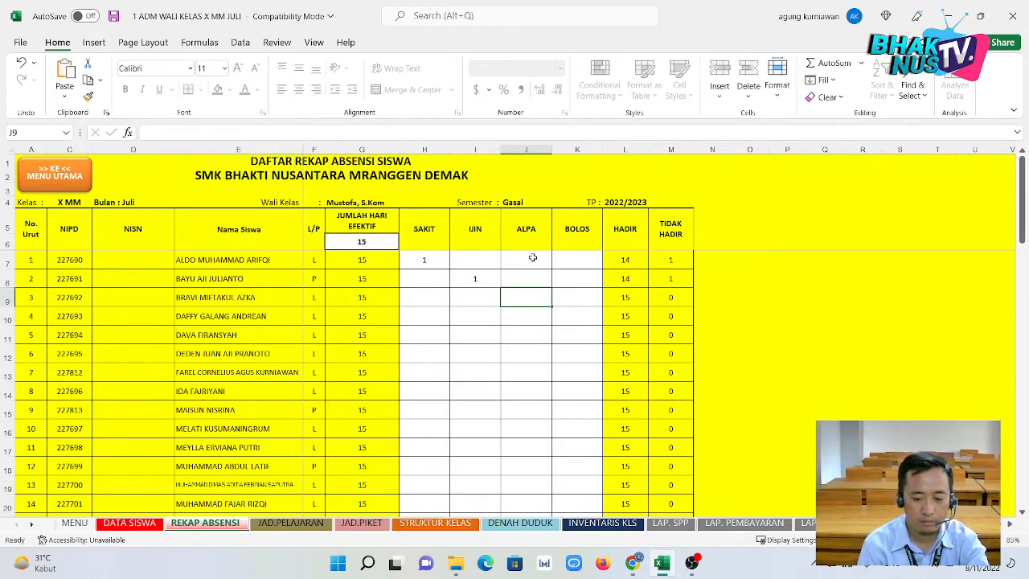
key("Left")
key("Left")
type("1")
key("Right")
type("1")
key("Right")
key("Right")
key("Right")
key("Right")
key("Left")
key("Up")
key("Up")
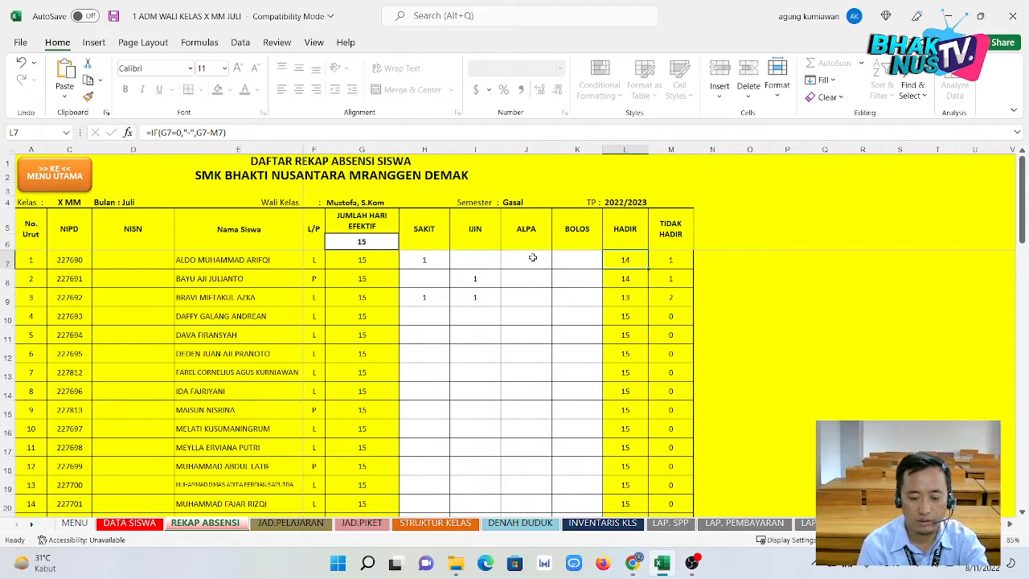
key("Right")
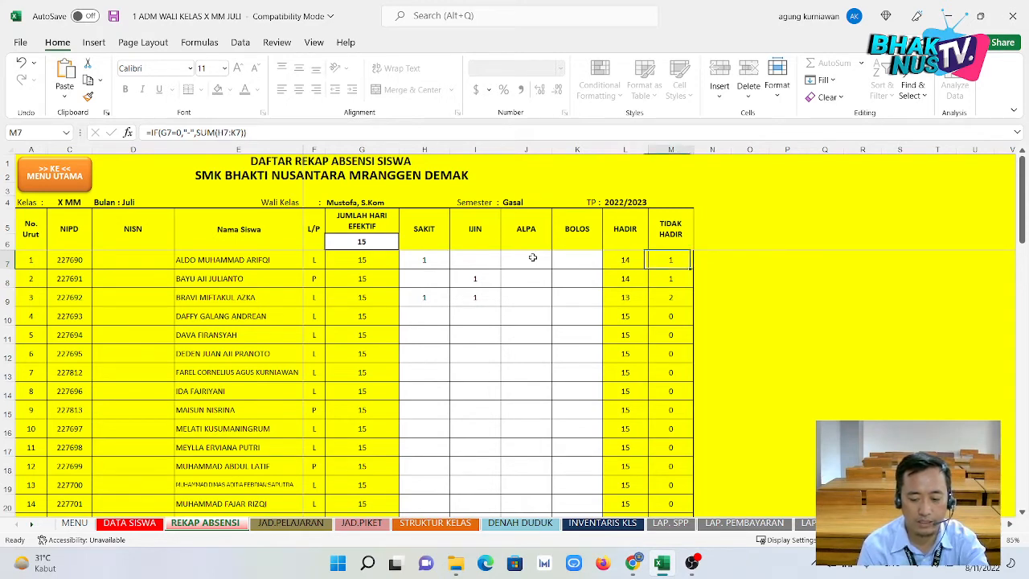
key("Down")
key("Down")
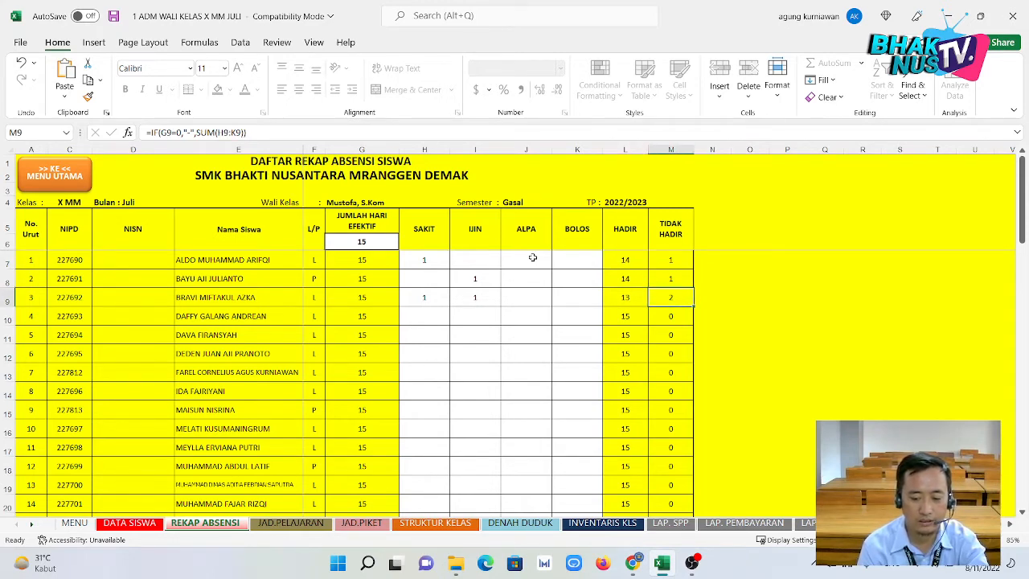
key("Left")
key("Left")
key("Left")
key("Left")
key("Left")
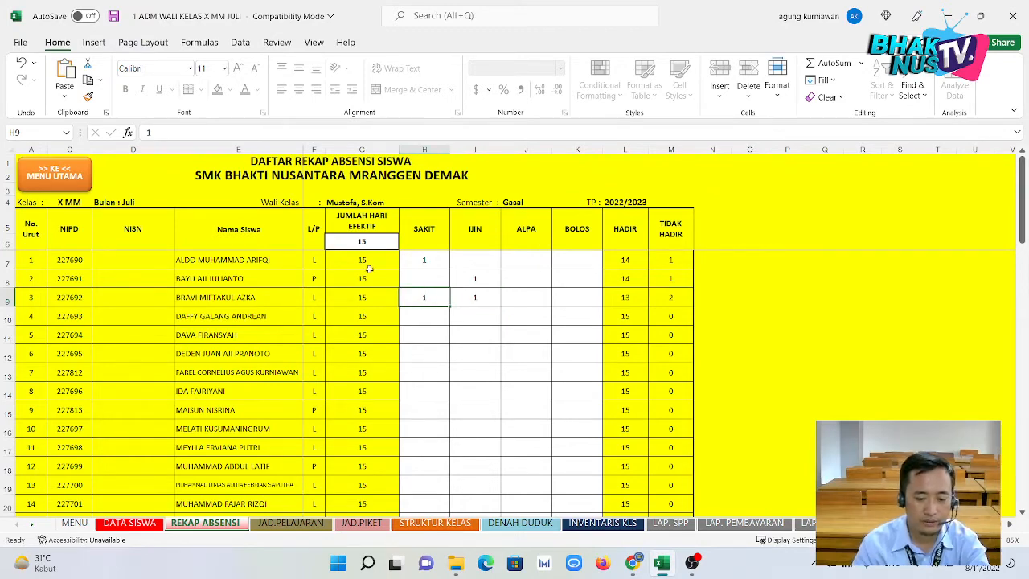
Check the signature block's teacher name, class and report date, then reopen the attendance recap.
scroll(394, 257, "down", 1)
scroll(394, 257, "down", 11)
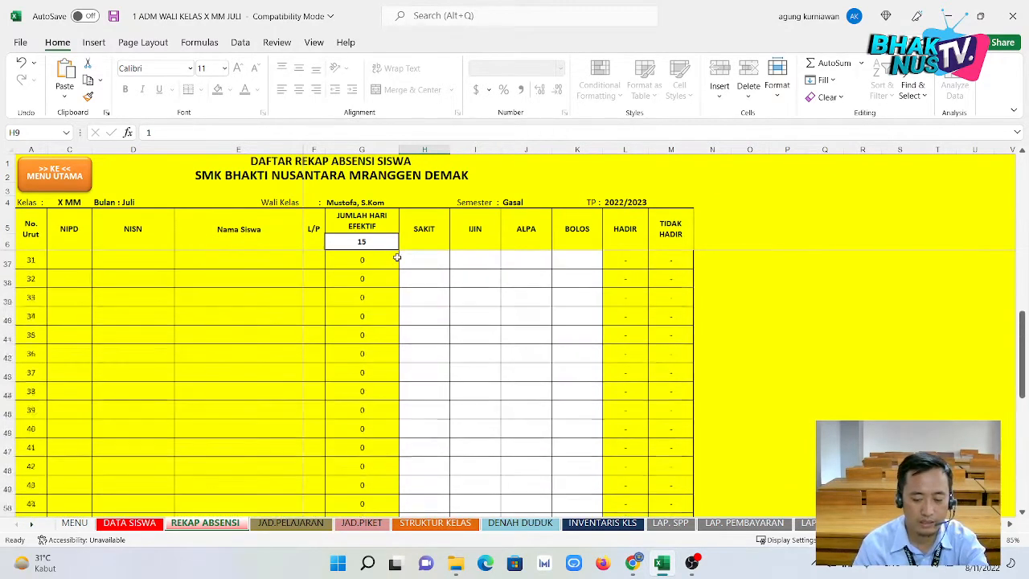
scroll(397, 257, "down", 7)
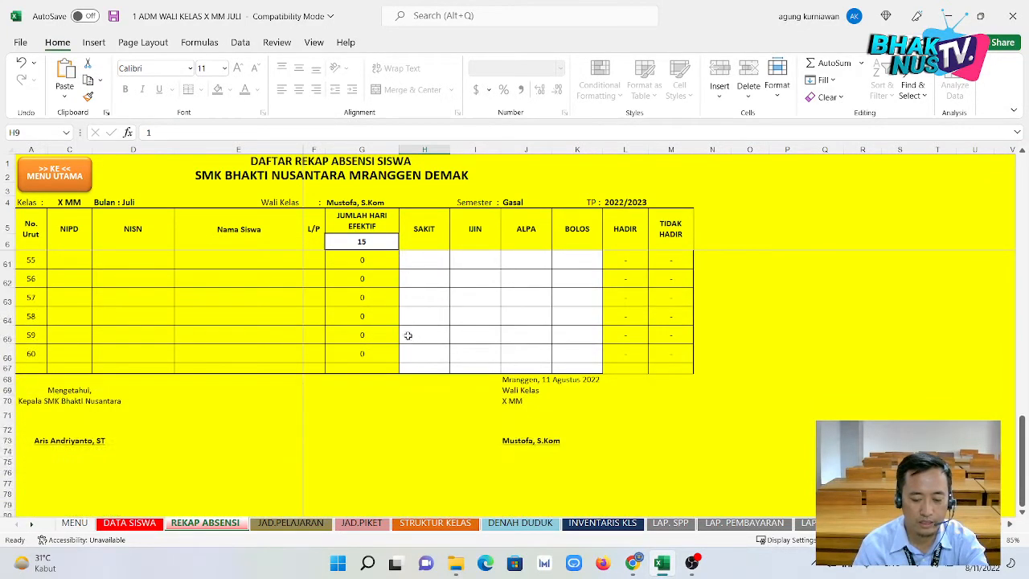
left_click(540, 385)
left_click(521, 343)
left_click(524, 324)
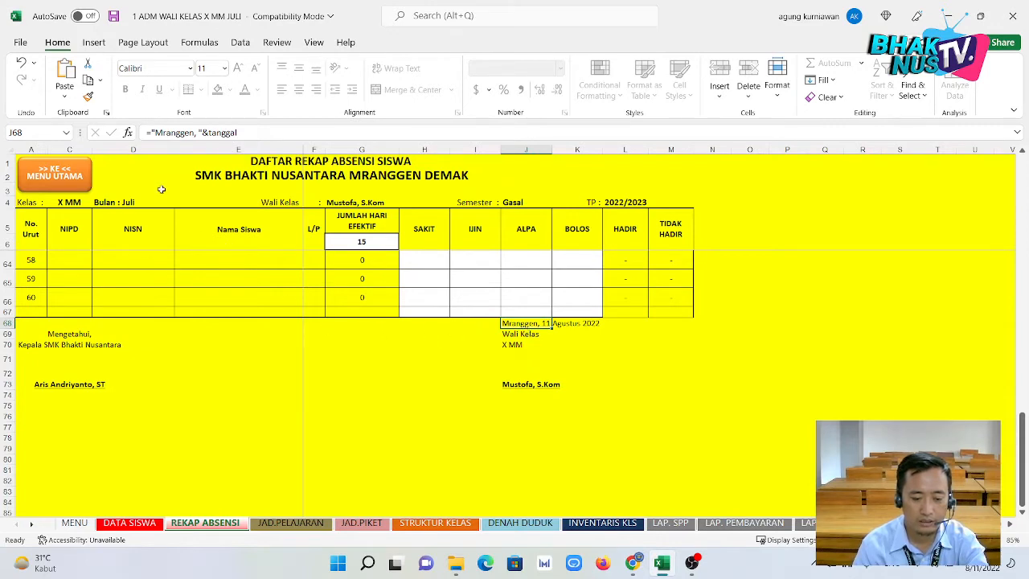
left_click(58, 172)
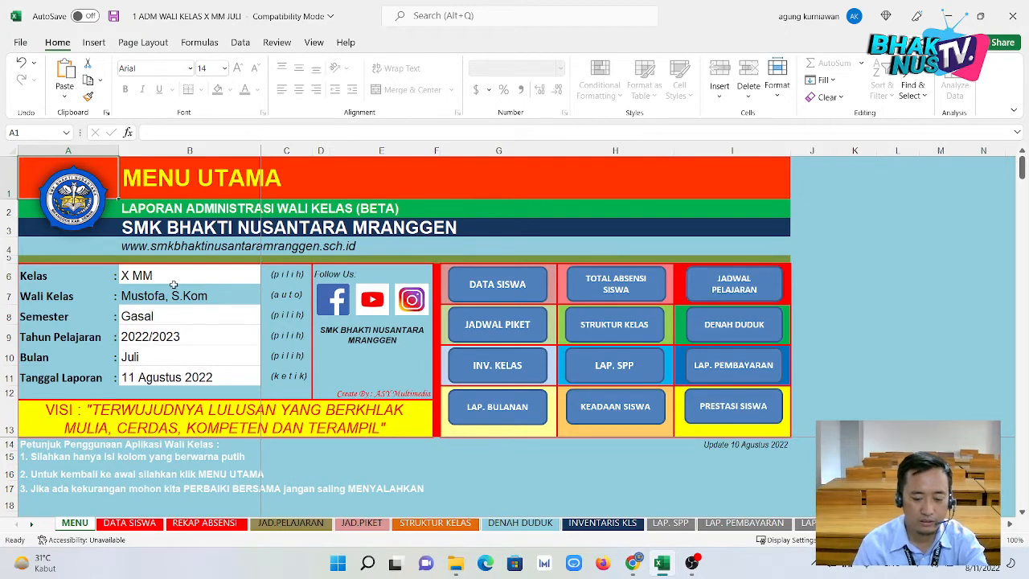
left_click(645, 289)
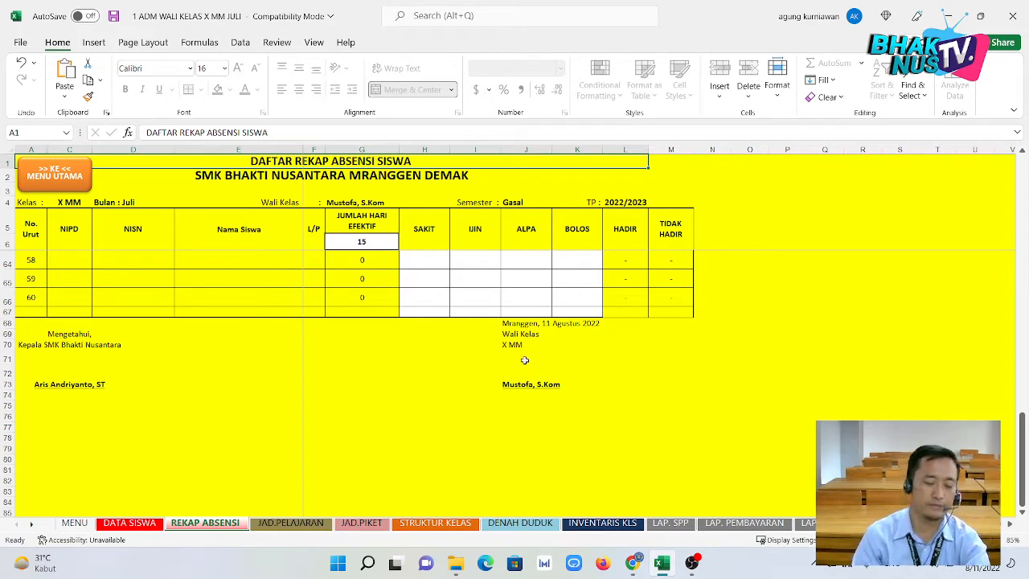
scroll(524, 360, "up", 15)
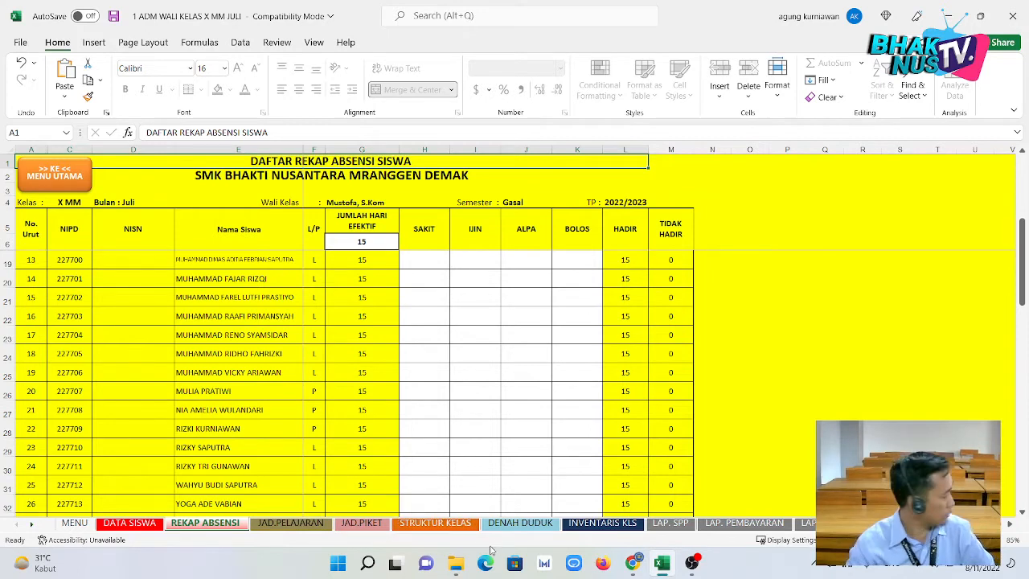
Enter upacara as Monday's first period on the JAD.PELAJARAN timetable.
left_click(314, 526)
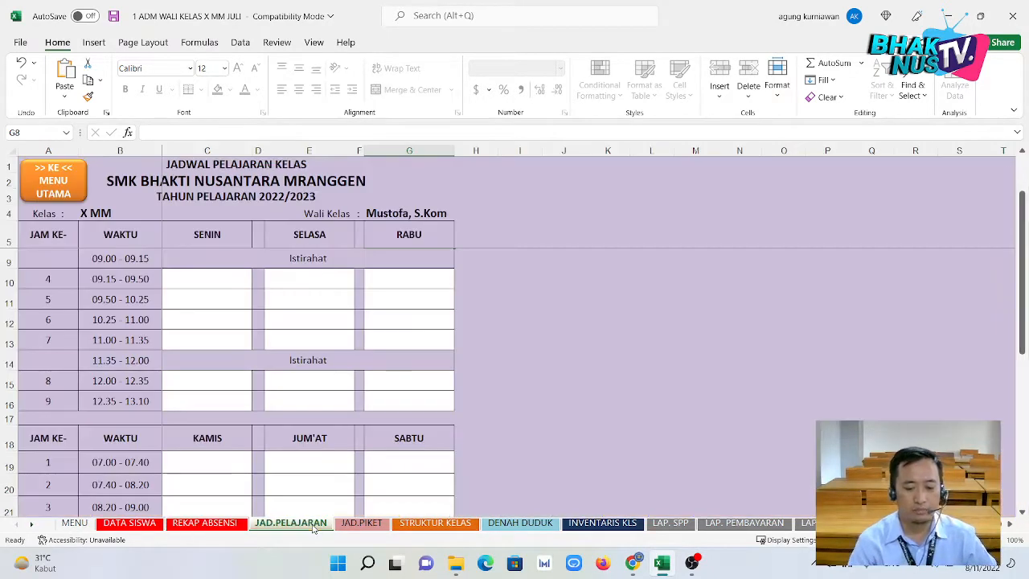
scroll(273, 358, "up", 1)
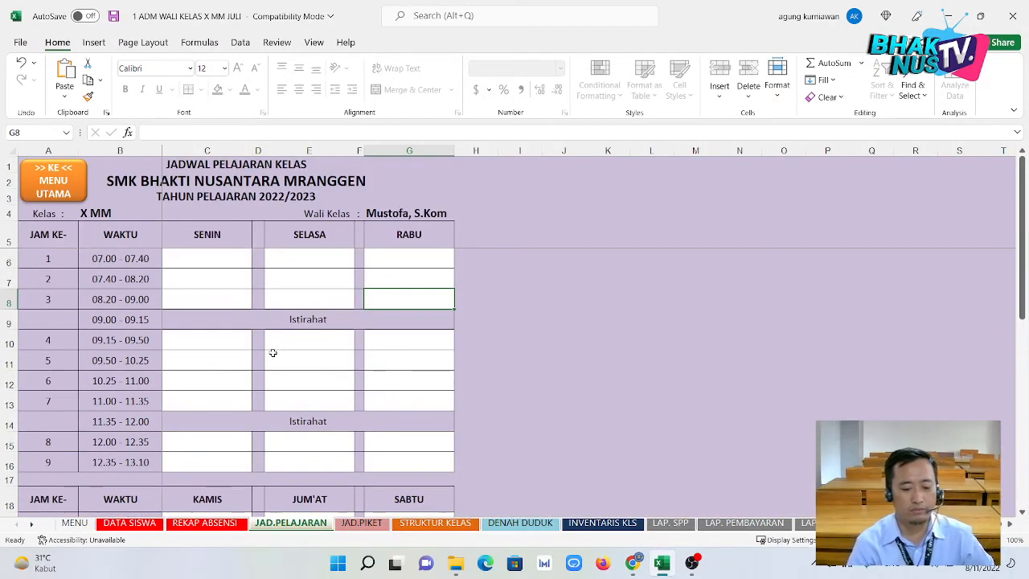
left_click(224, 278)
left_click(225, 245)
left_click(230, 263)
left_click(232, 279)
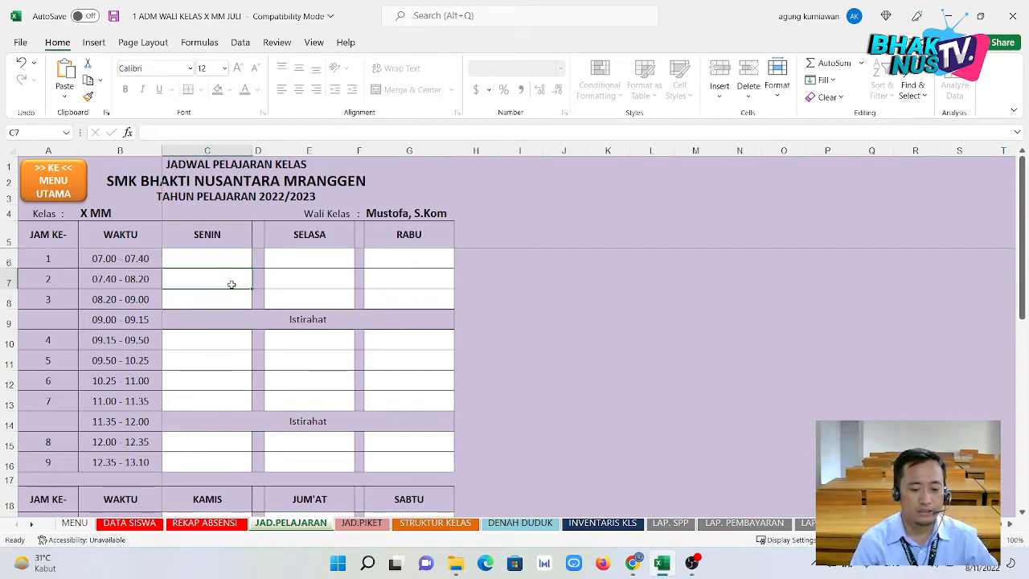
left_click(237, 258)
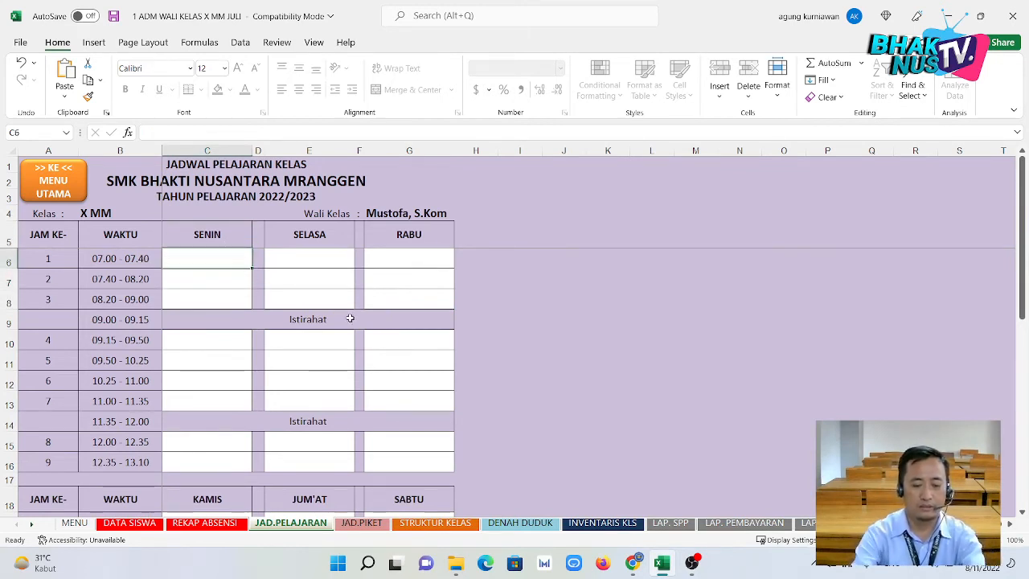
type("upacara")
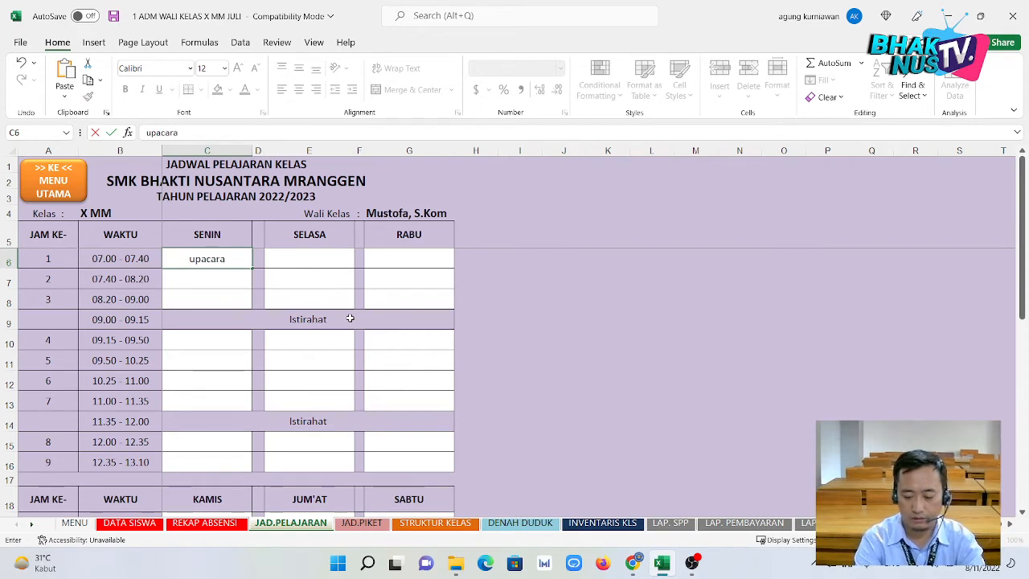
key("Return")
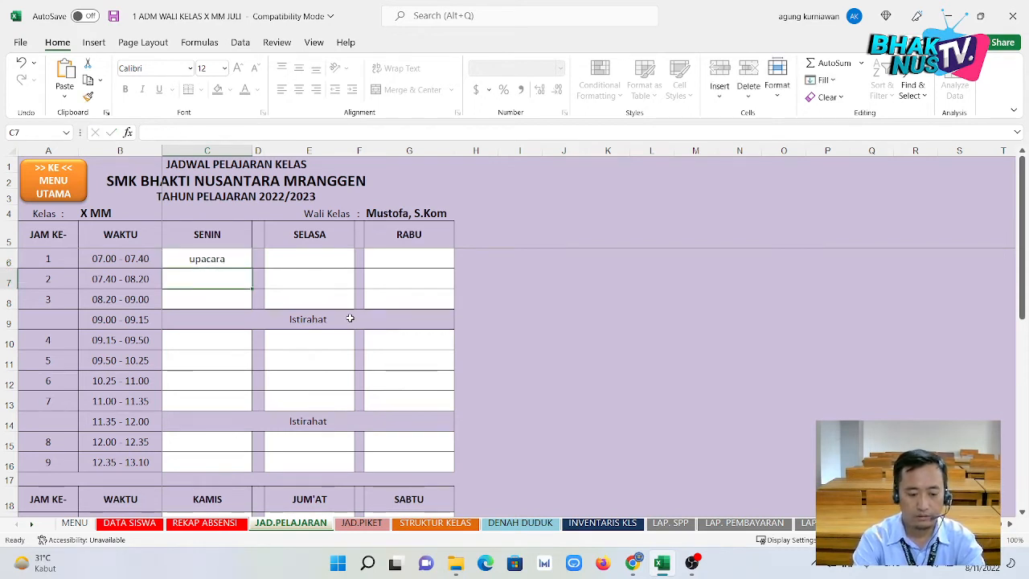
Fill Monday periods 2–3 with matematika and periods 4–5 with olahraga.
type("mate")
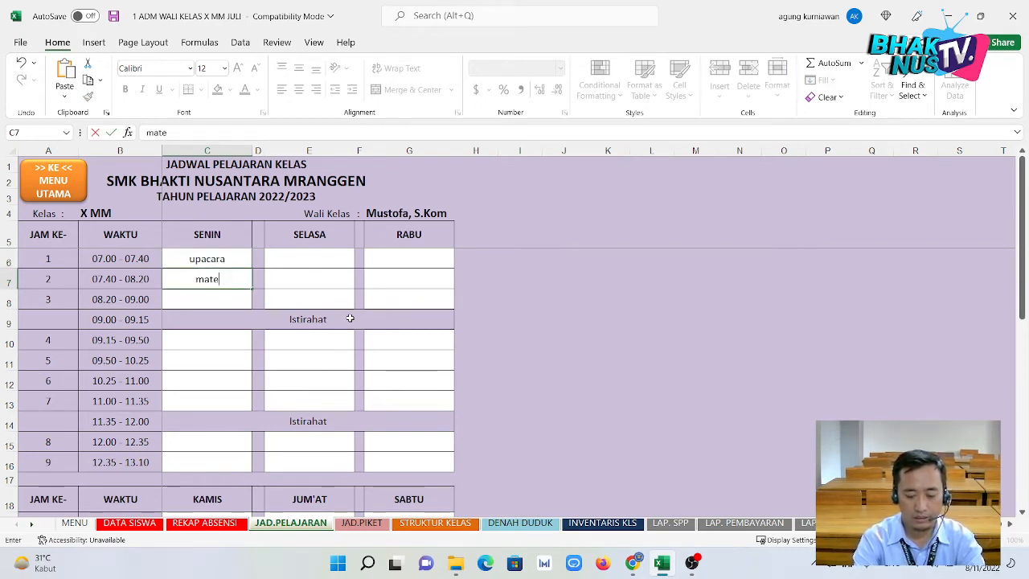
type("matika")
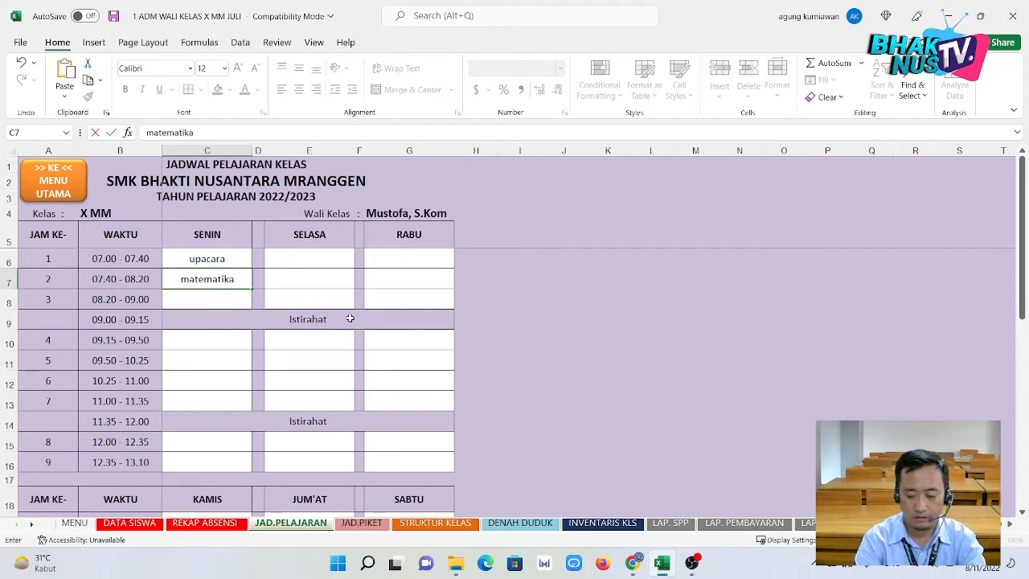
key("ctrl+Return")
key("ctrl+c")
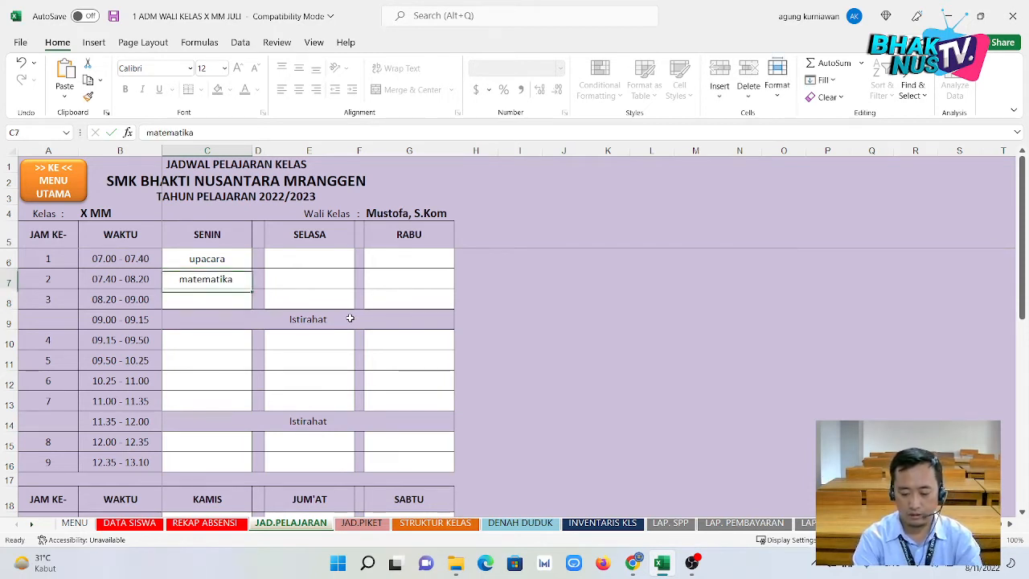
key("Down")
key("Return")
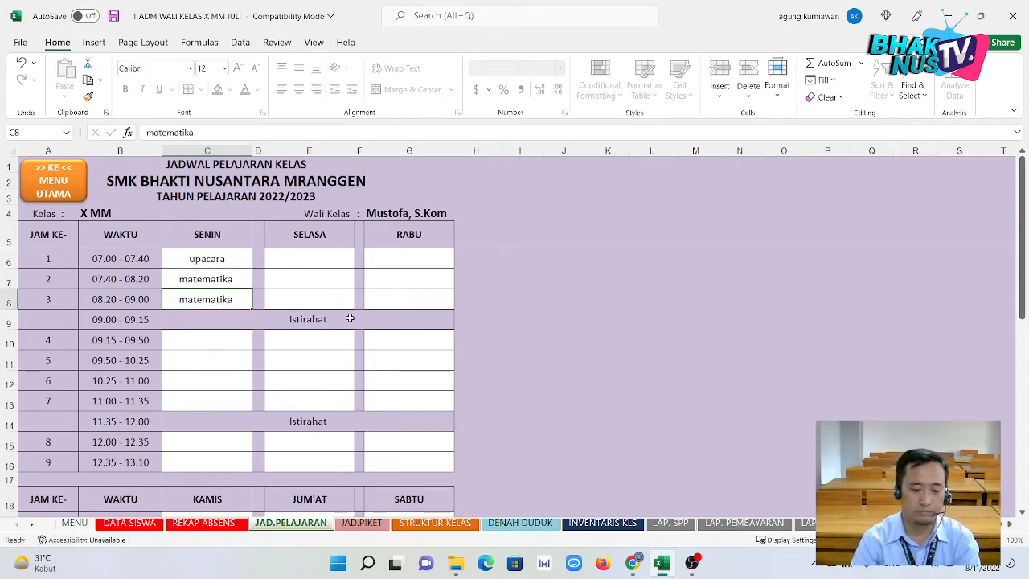
left_click(198, 343)
type("olahraga")
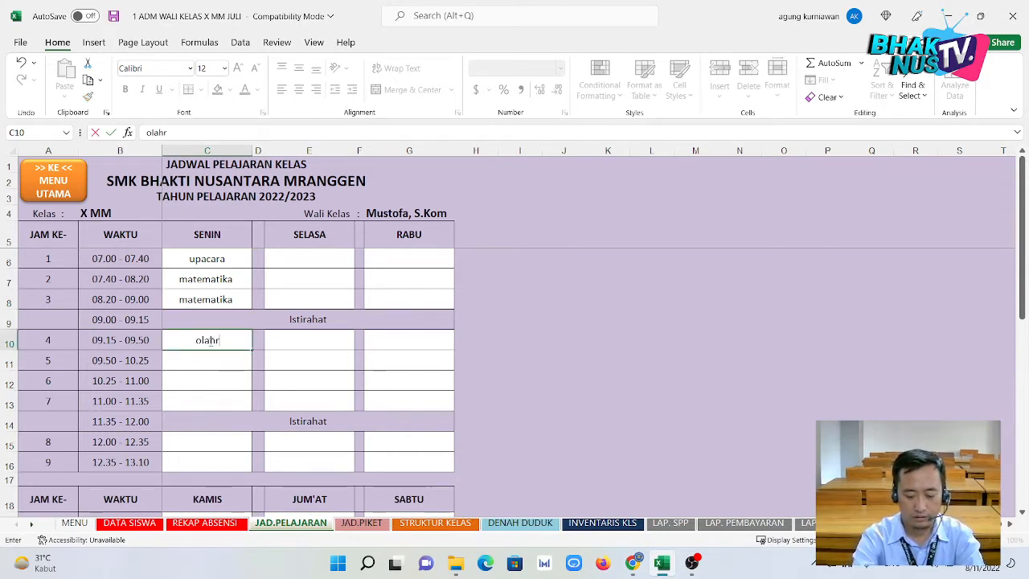
key("ctrl+Return")
key("Down")
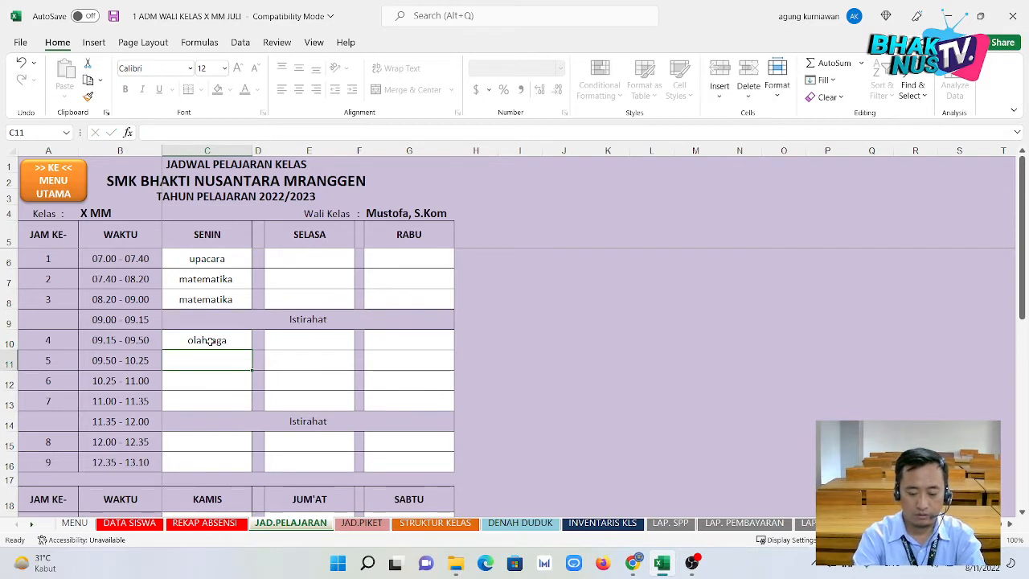
type("olahraga")
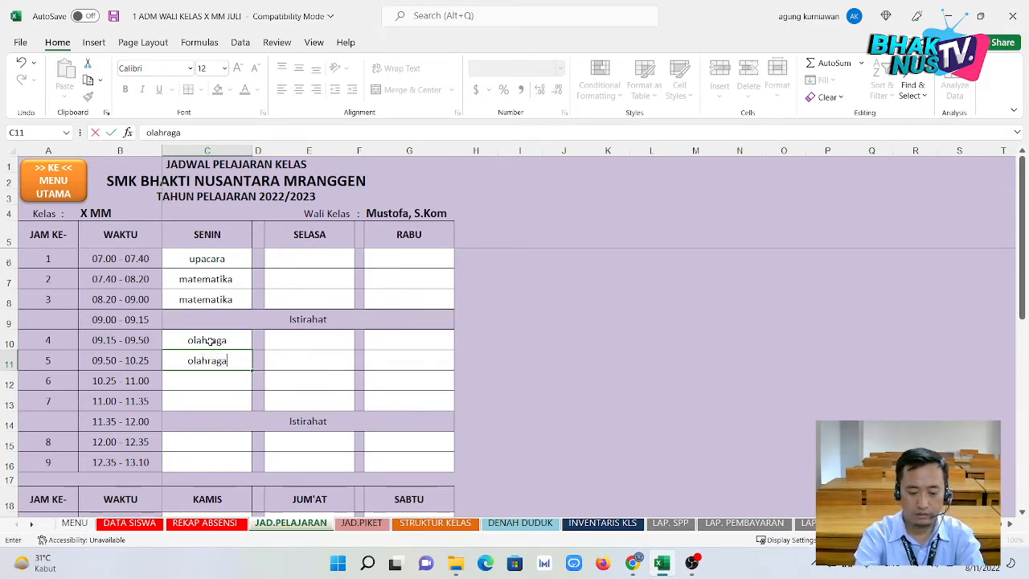
key("Return")
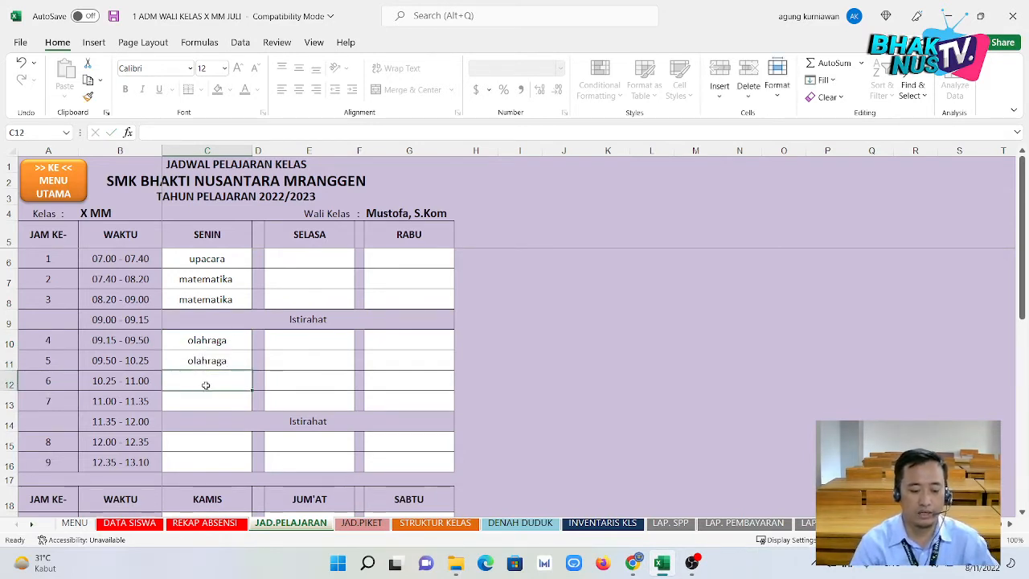
left_click(70, 191)
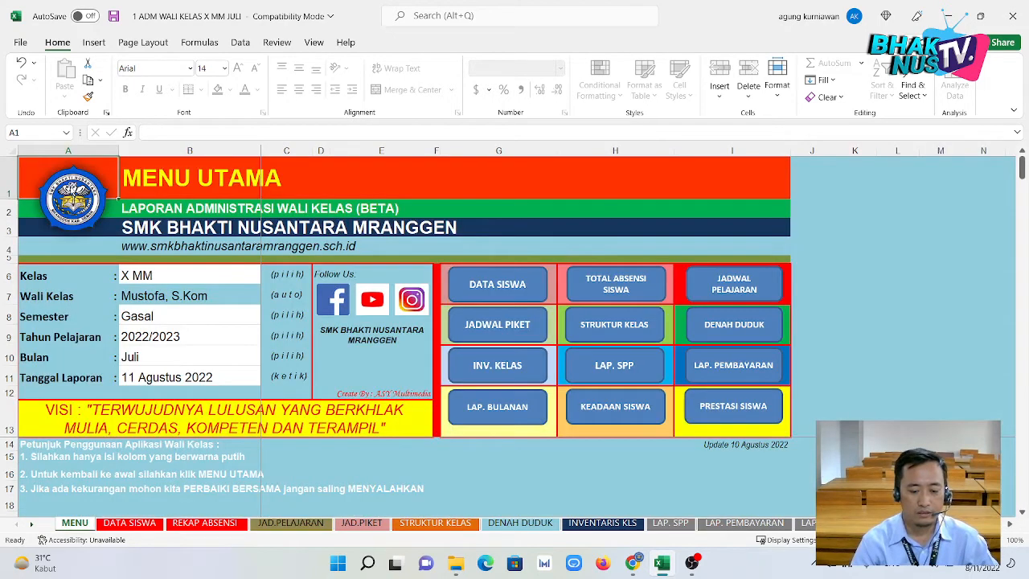
Open the JAD.PIKET duty roster and select Monday's first two duty slots.
left_click(529, 326)
left_click(131, 249)
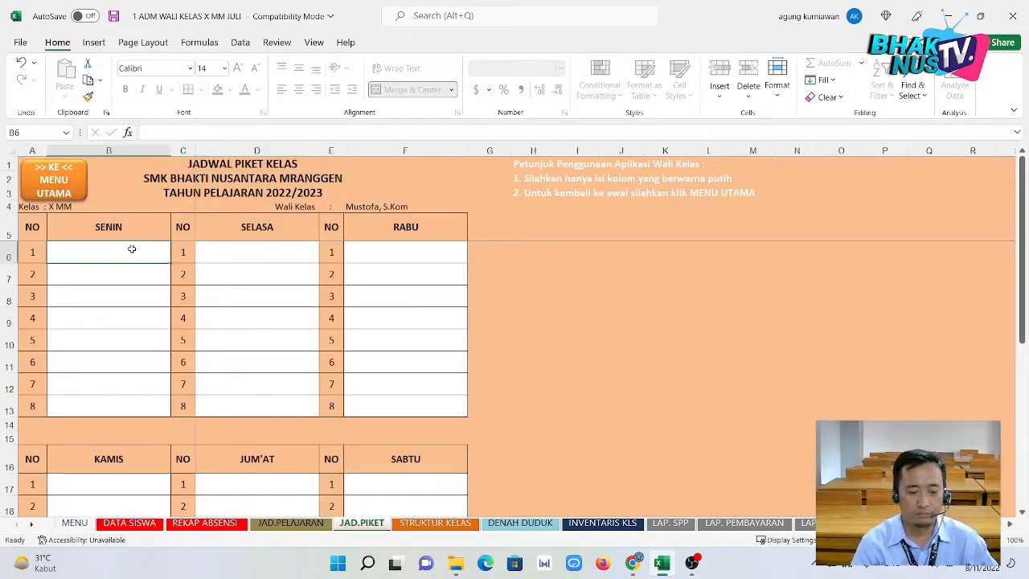
left_click(114, 276)
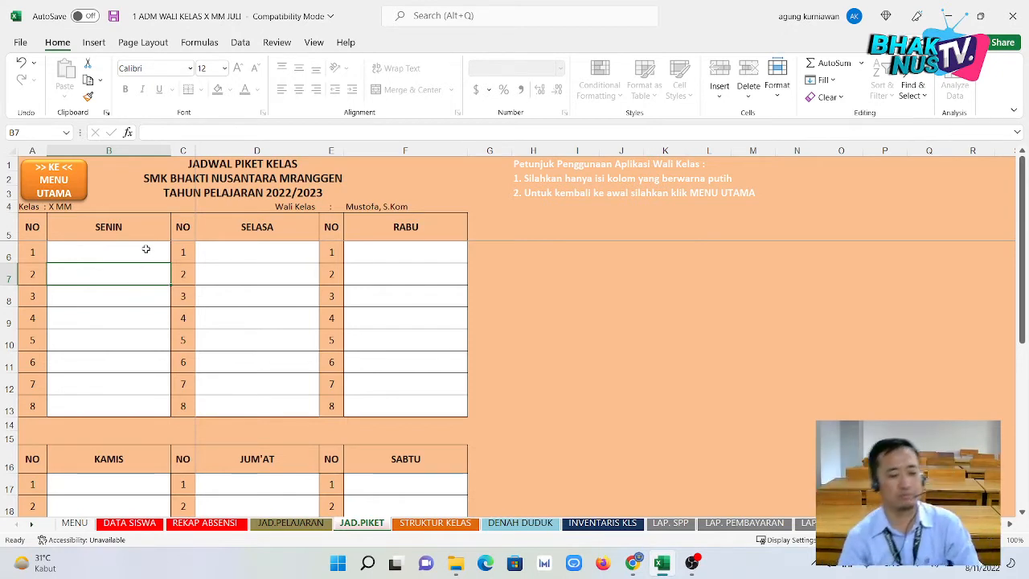
left_click(145, 249)
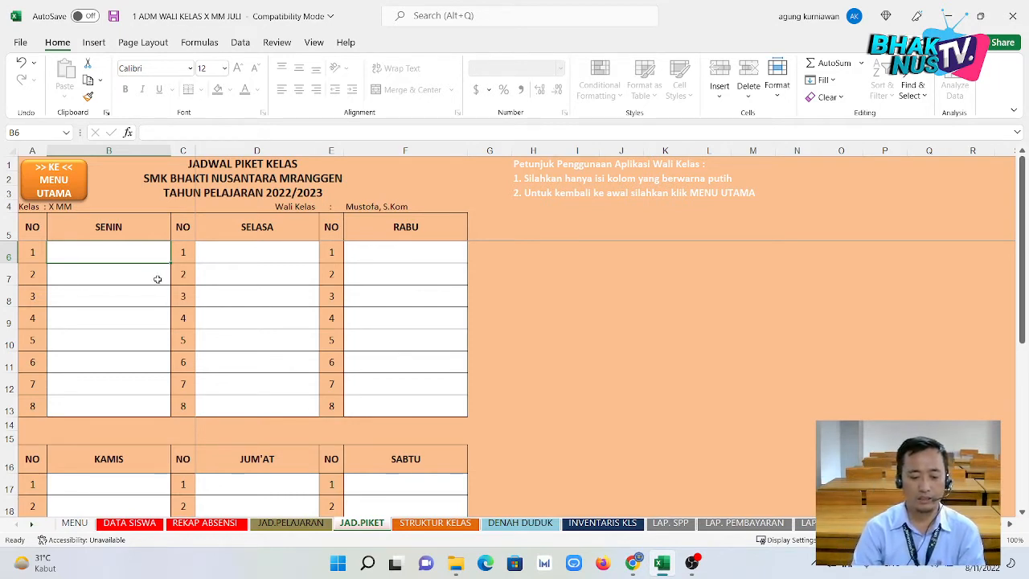
key("Down")
key("Down")
key("Down")
key("Down")
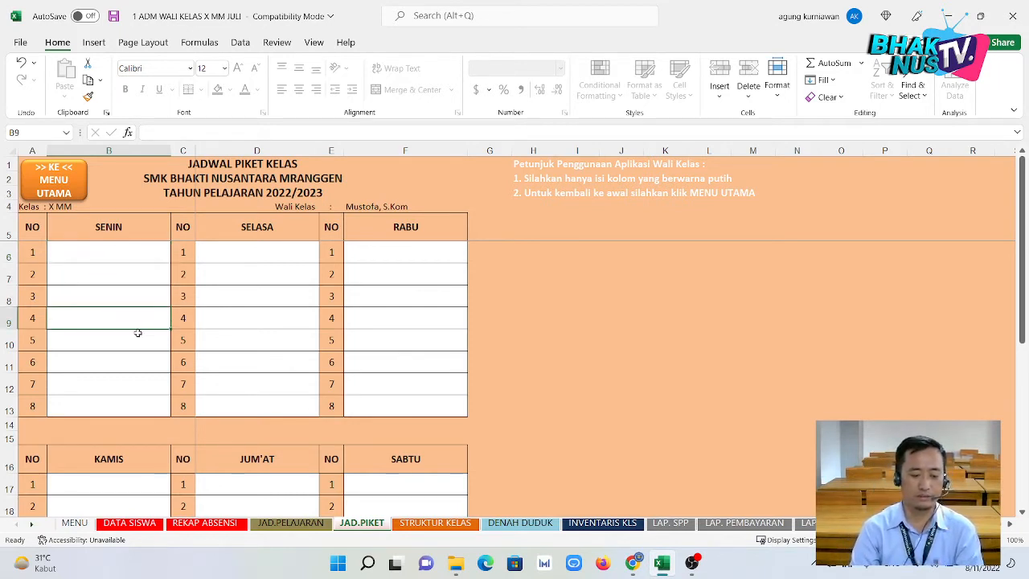
left_click_drag(135, 253, 136, 274)
left_click(131, 252)
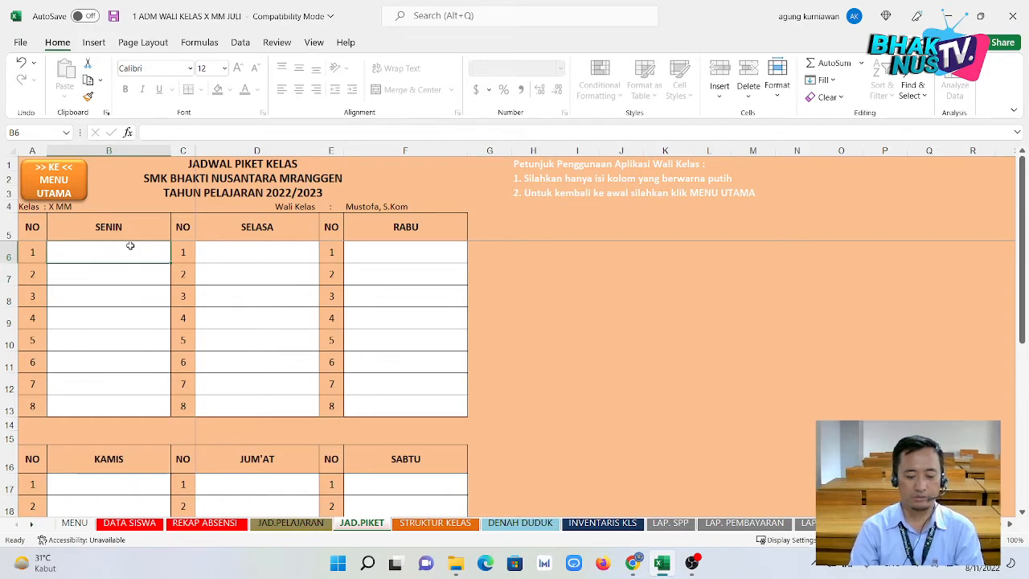
Enter aldo as Ketua Kelas on the STRUKTUR KELAS sheet.
left_click(434, 524)
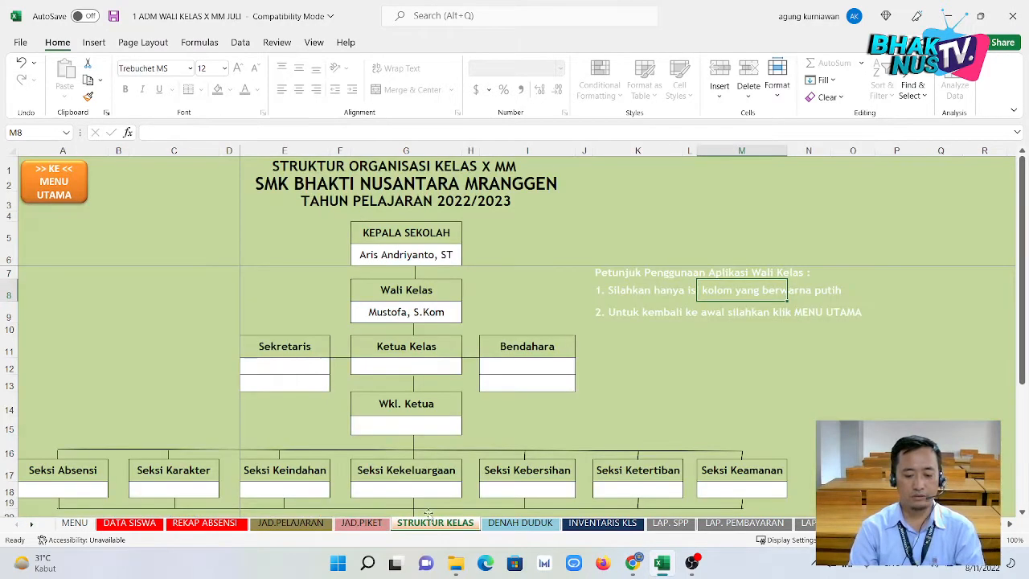
left_click(426, 254)
left_click(423, 312)
left_click(371, 376)
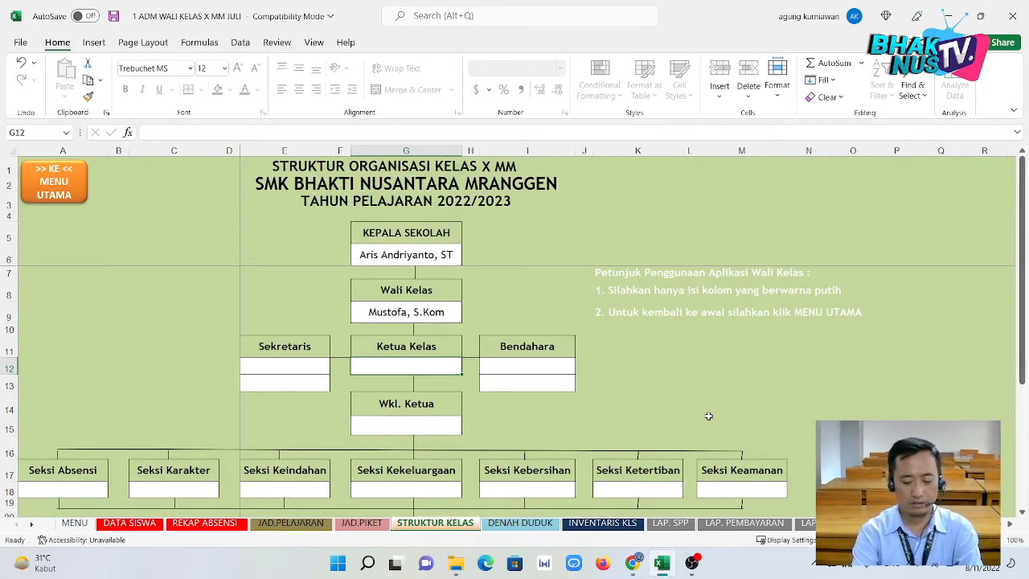
type("aldo")
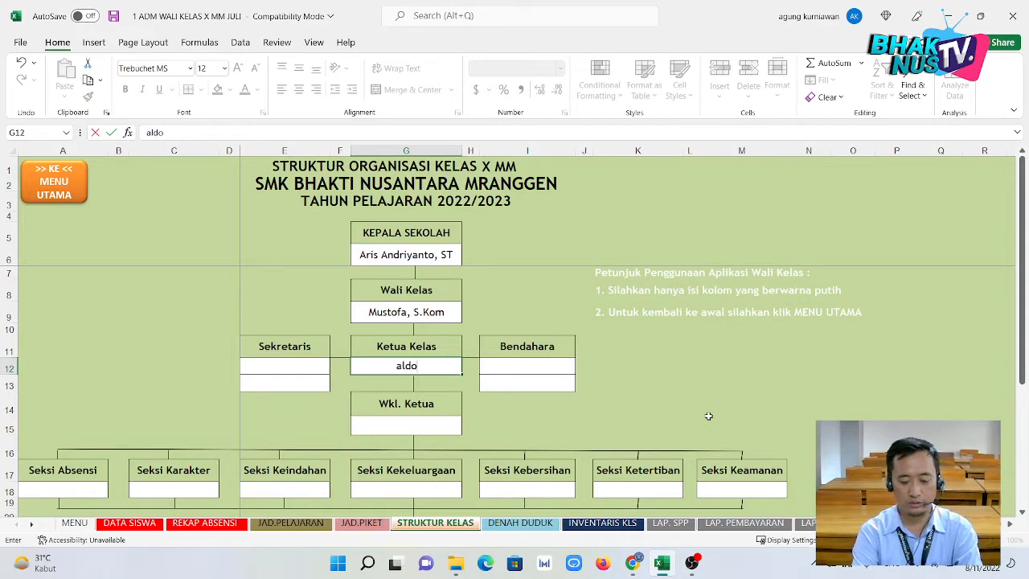
key("Return")
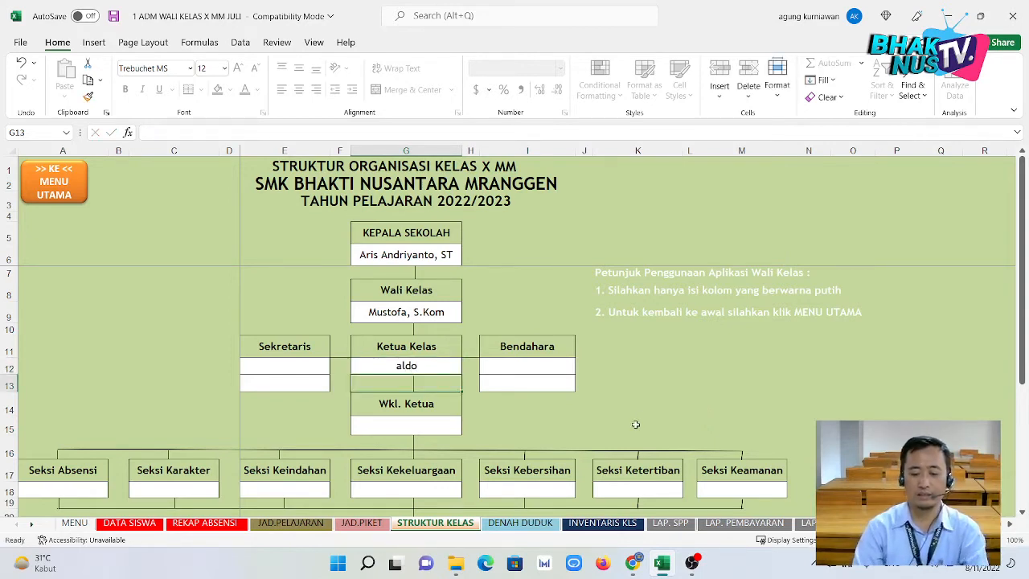
Scroll through the organisation chart, then open the DENAH DUDUK seating plan sheet.
left_click(732, 394)
left_click(431, 379)
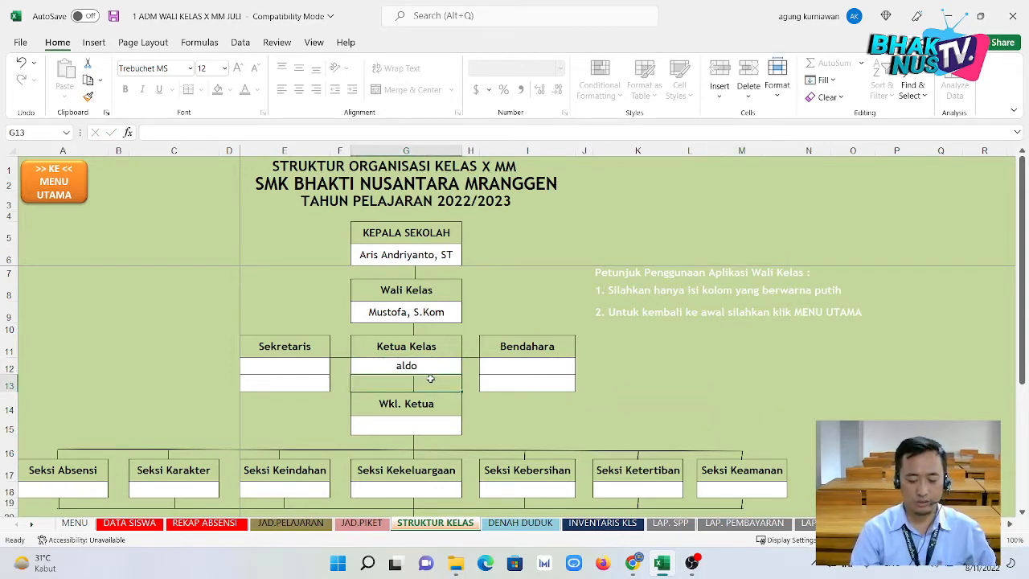
scroll(432, 379, "down", 1)
scroll(431, 379, "down", 1)
scroll(438, 386, "down", 1)
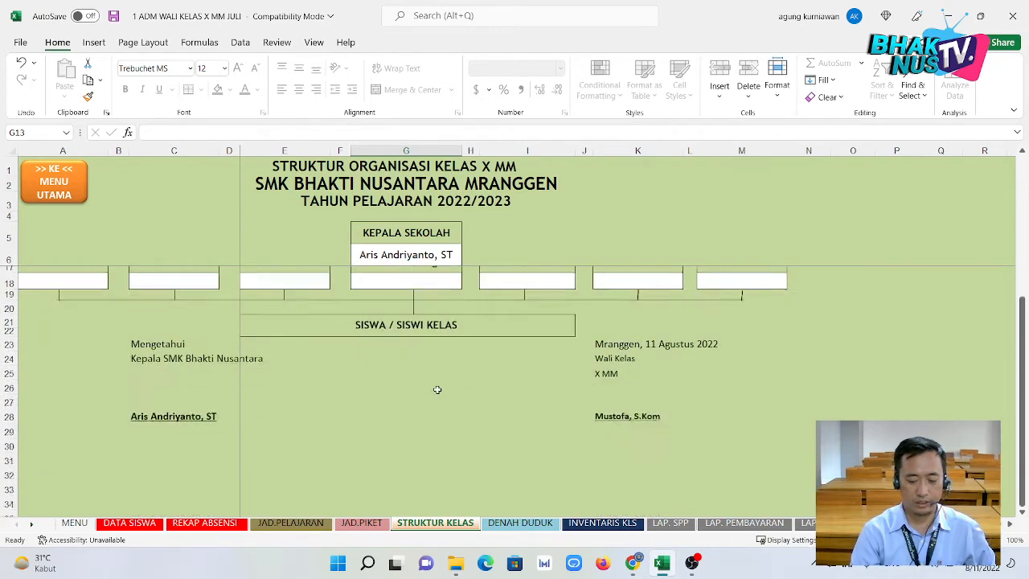
scroll(444, 393, "up", 3)
left_click(520, 522)
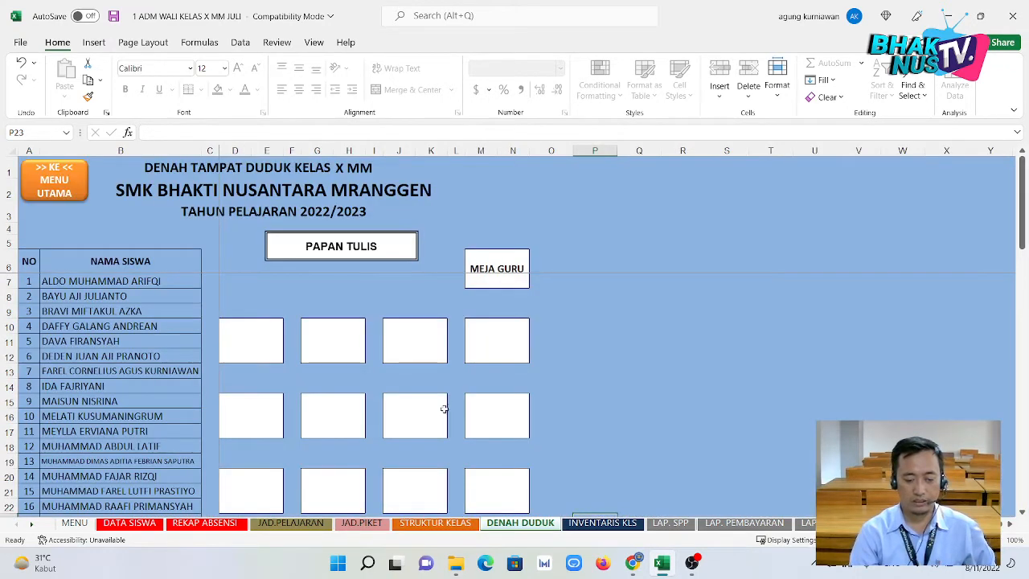
Check the DENAH DUDUK seat boxes, the first student's name formula and the signature block below, then go to INVENTARIS KLS.
left_click(266, 342)
left_click(240, 343)
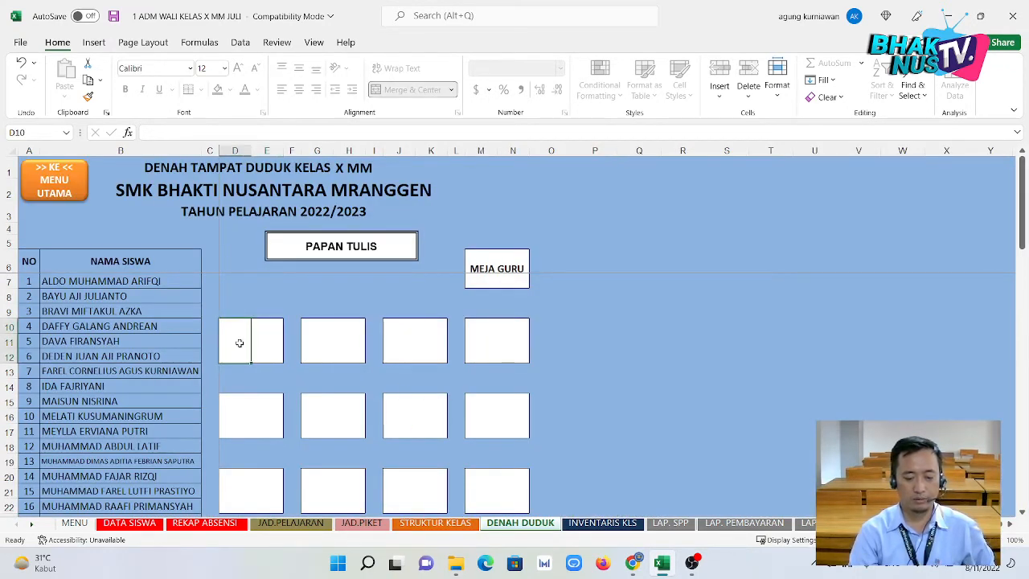
left_click(148, 282)
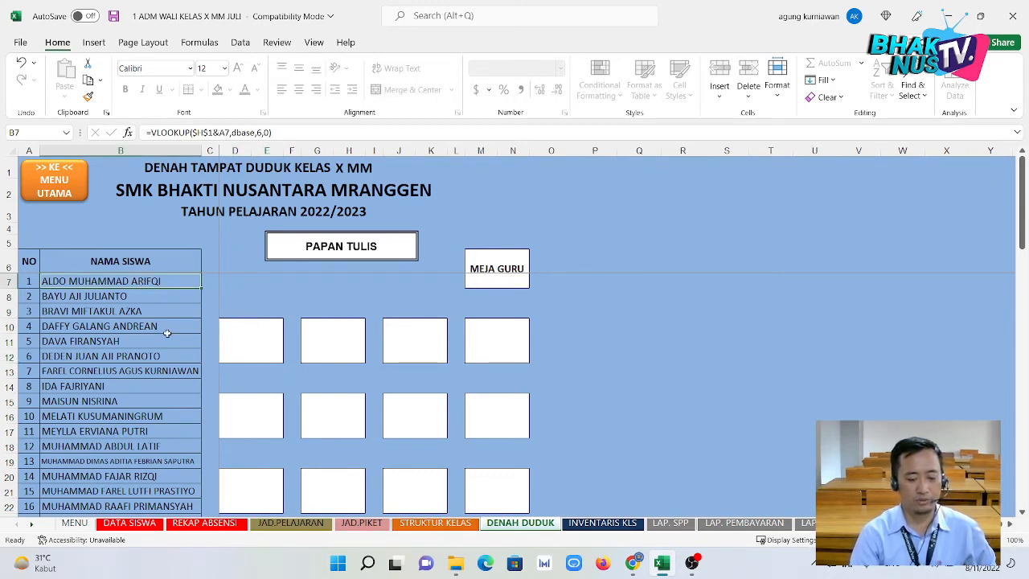
left_click(258, 358)
scroll(311, 359, "down", 3)
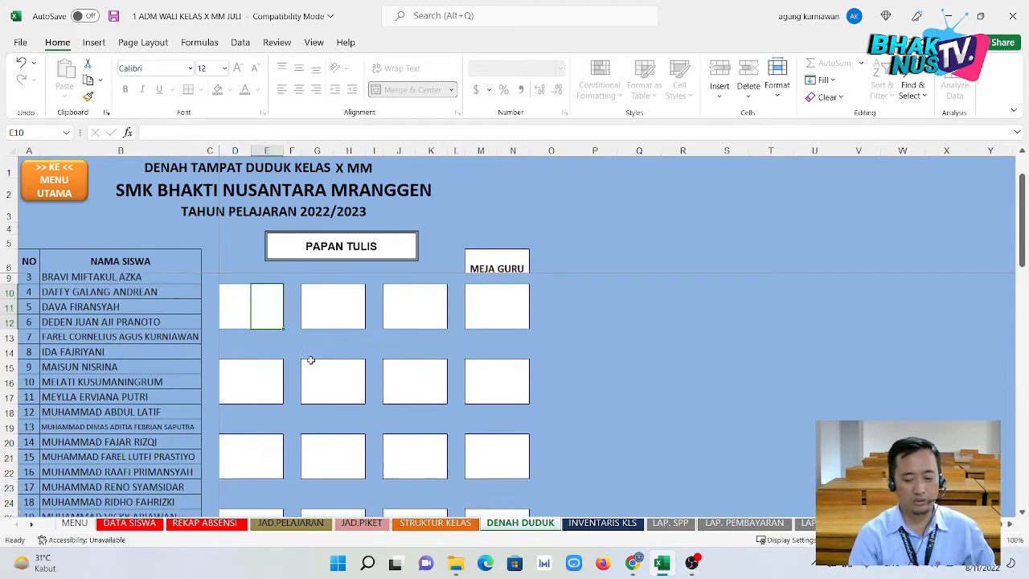
scroll(310, 359, "down", 7)
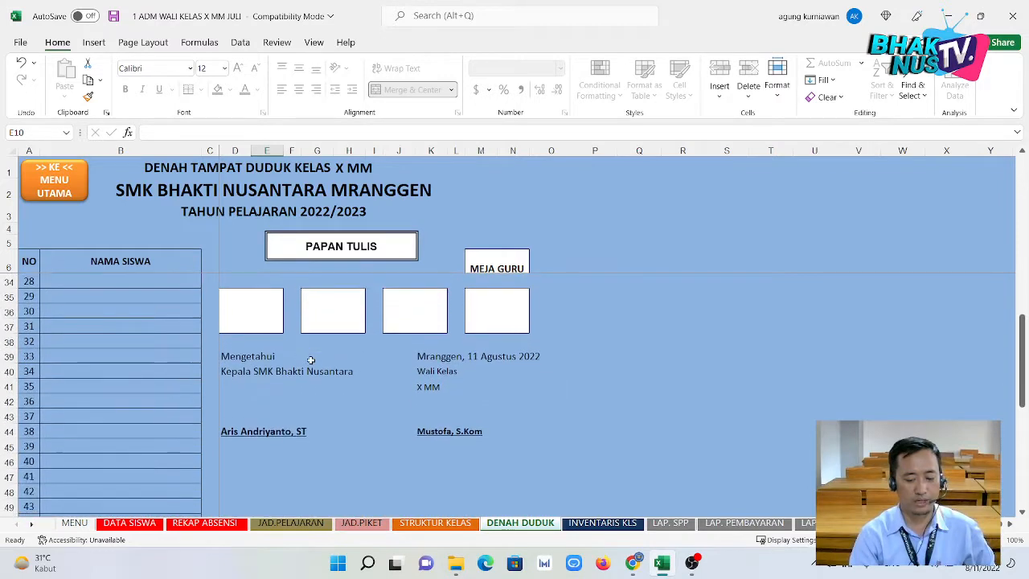
scroll(310, 359, "up", 10)
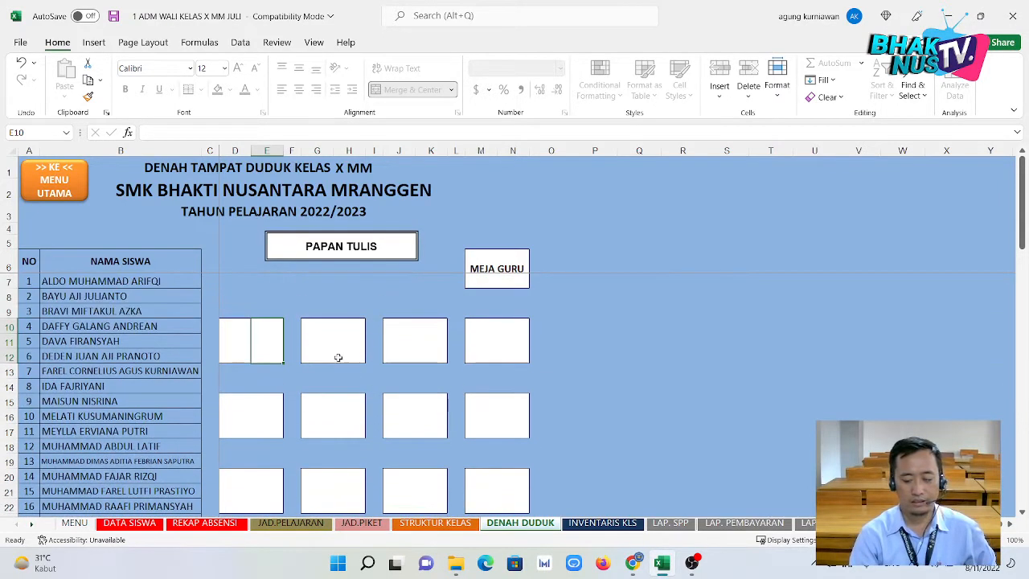
left_click(602, 522)
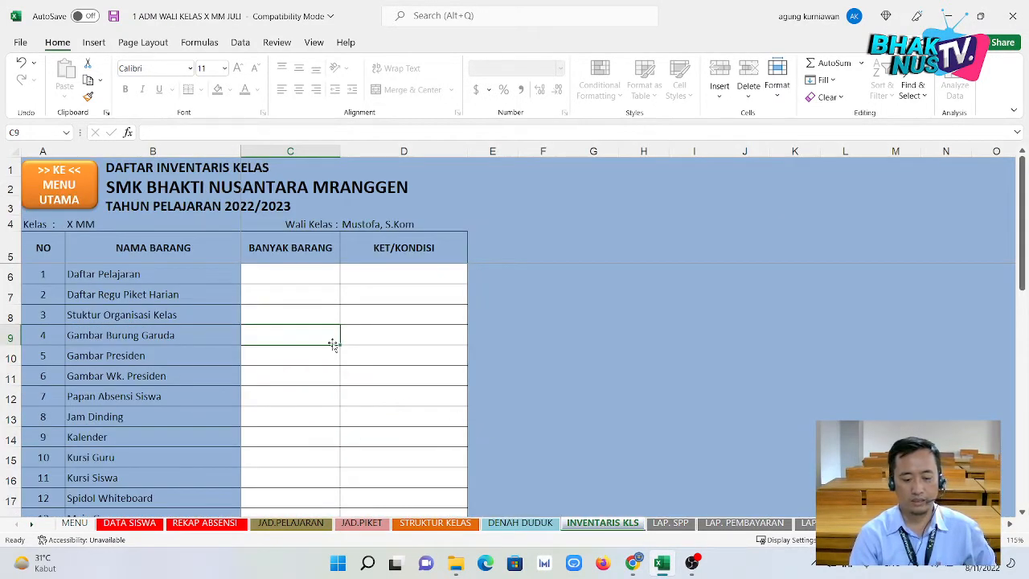
Inspect the Stuktur Organisasi Kelas quantity cell and scroll through the inventory item list.
left_click(334, 302)
left_click(333, 309)
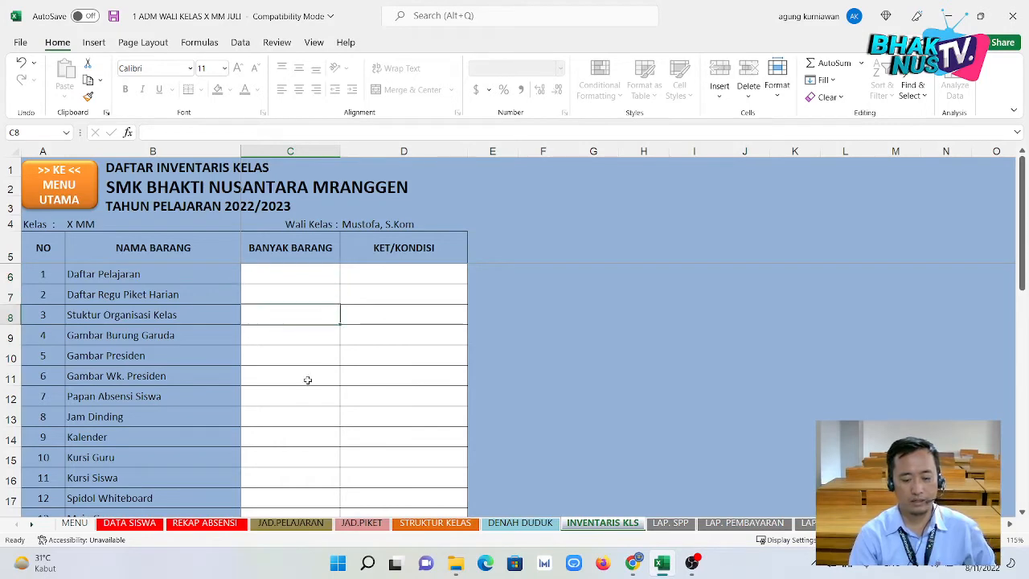
scroll(308, 380, "down", 4)
scroll(308, 380, "down", 1)
scroll(310, 374, "up", 5)
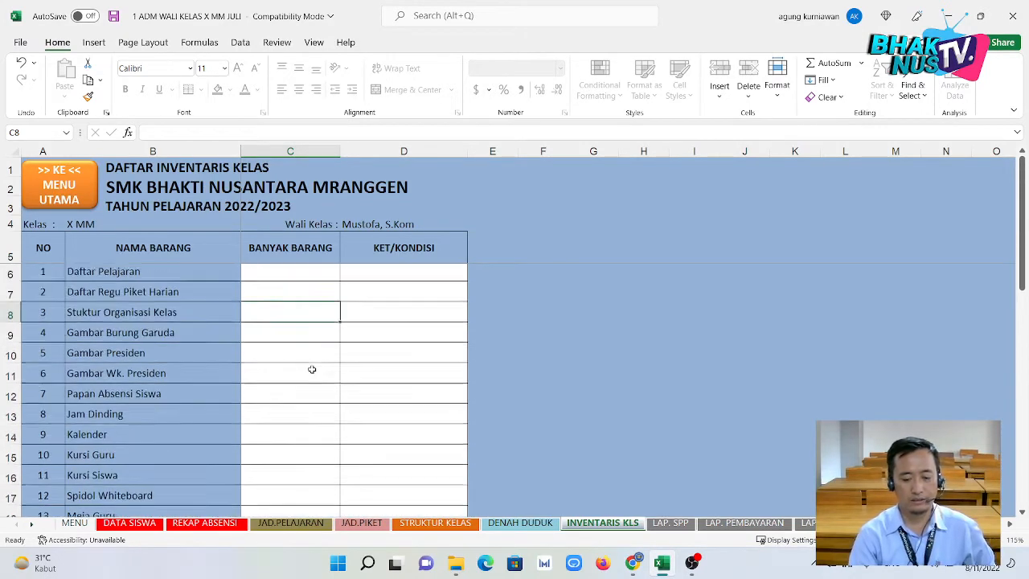
scroll(312, 369, "down", 3)
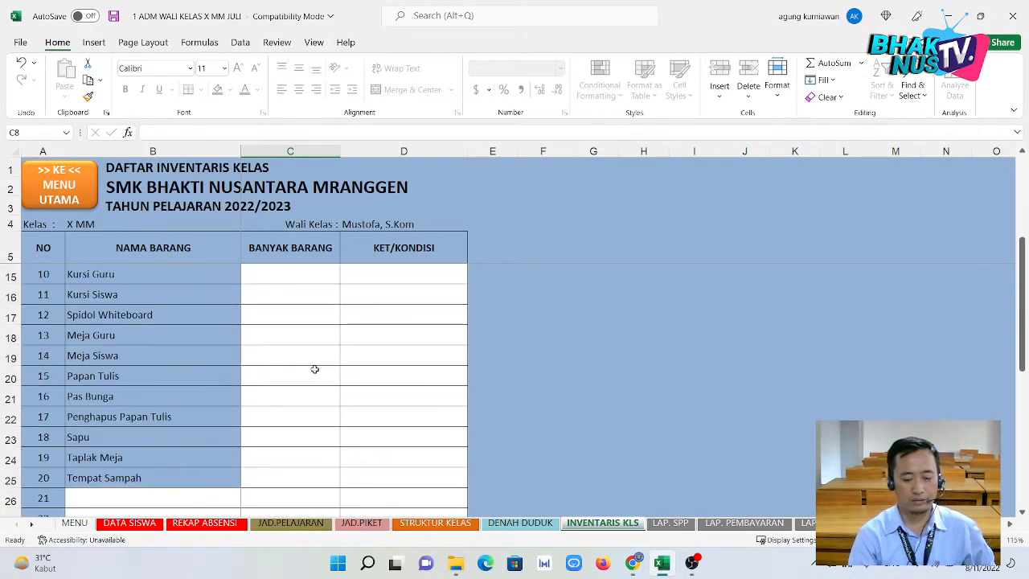
Check the Taplak Meja and Sapu condition cells, then a September payment cell on LAP. SPP.
left_click(439, 436)
left_click(433, 450)
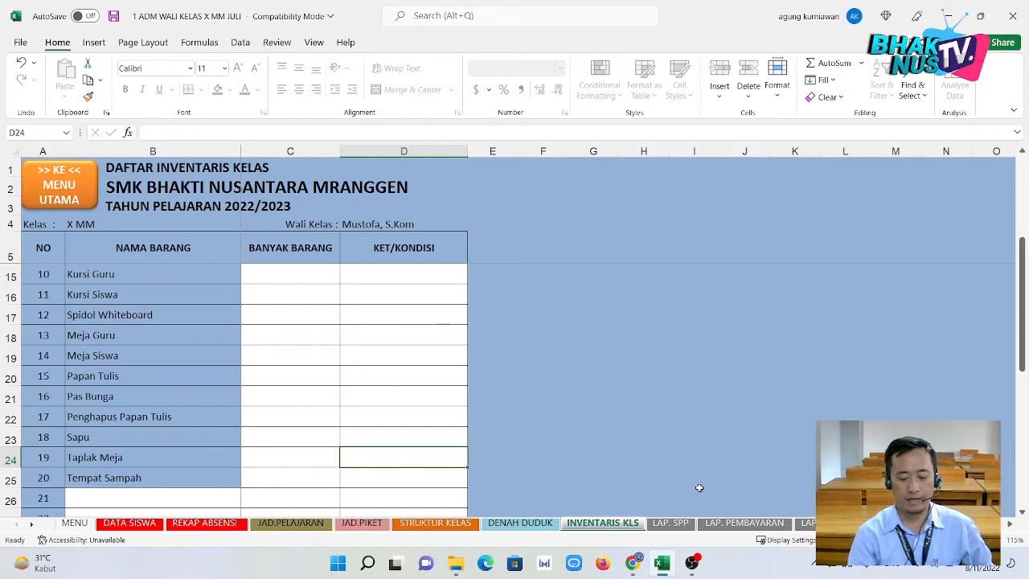
left_click(438, 438)
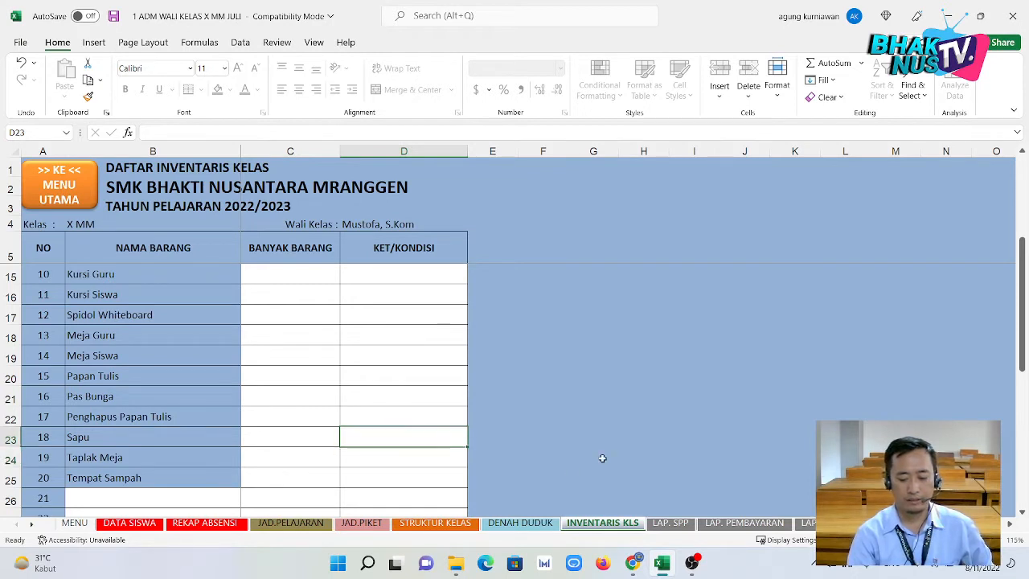
left_click(672, 523)
left_click(358, 302)
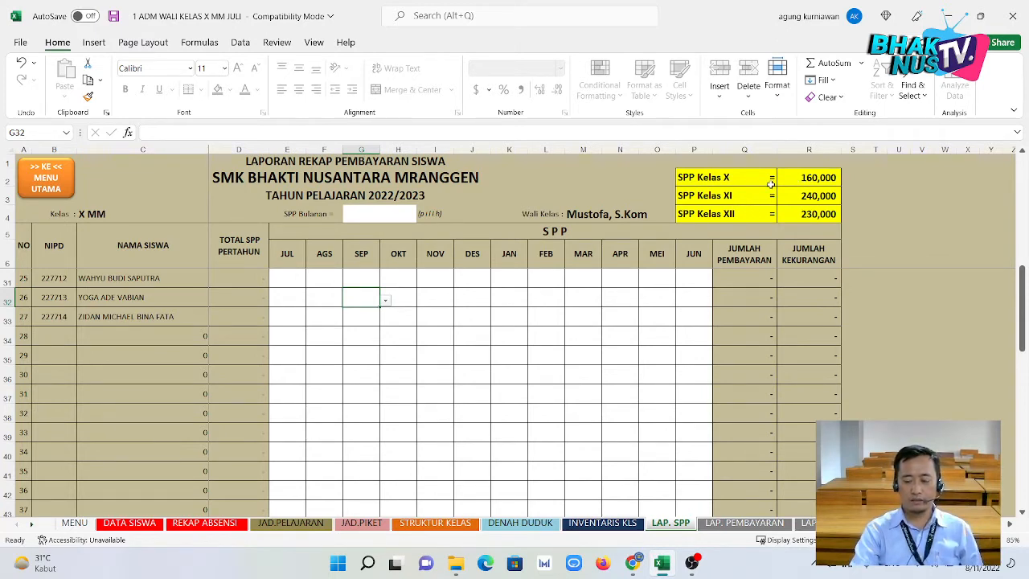
Review the Kelas X, XI and XII SPP rates in R2–R4, then open the SPP Bulanan dropdown in G4.
left_click(818, 181)
left_click(816, 195)
left_click(810, 216)
left_click(810, 196)
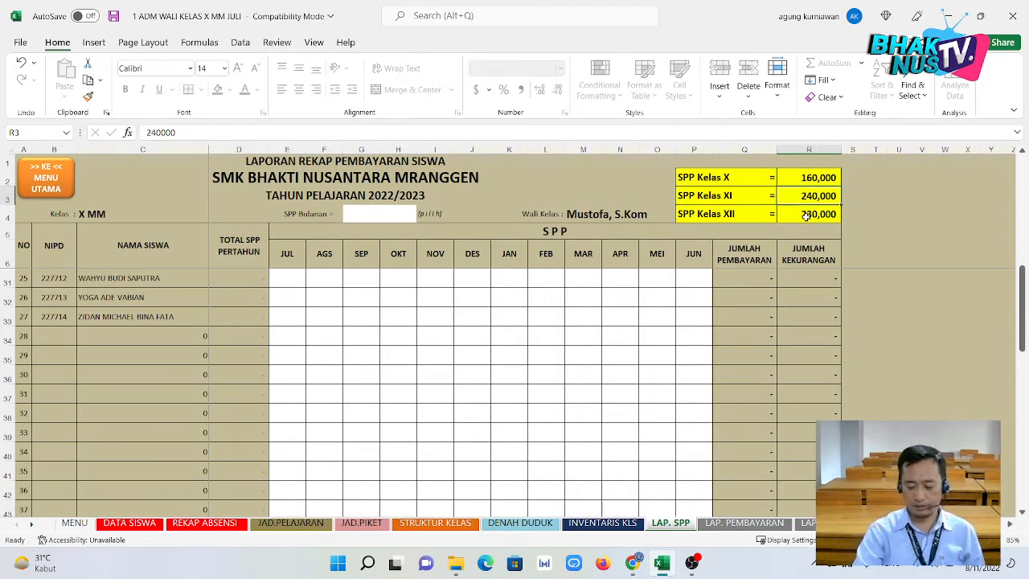
left_click(802, 182)
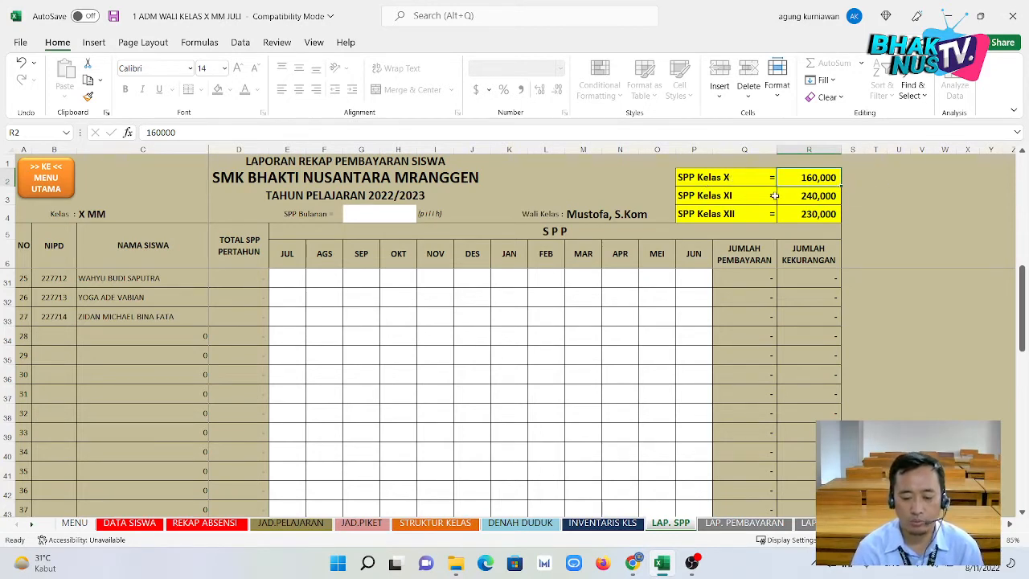
left_click(374, 219)
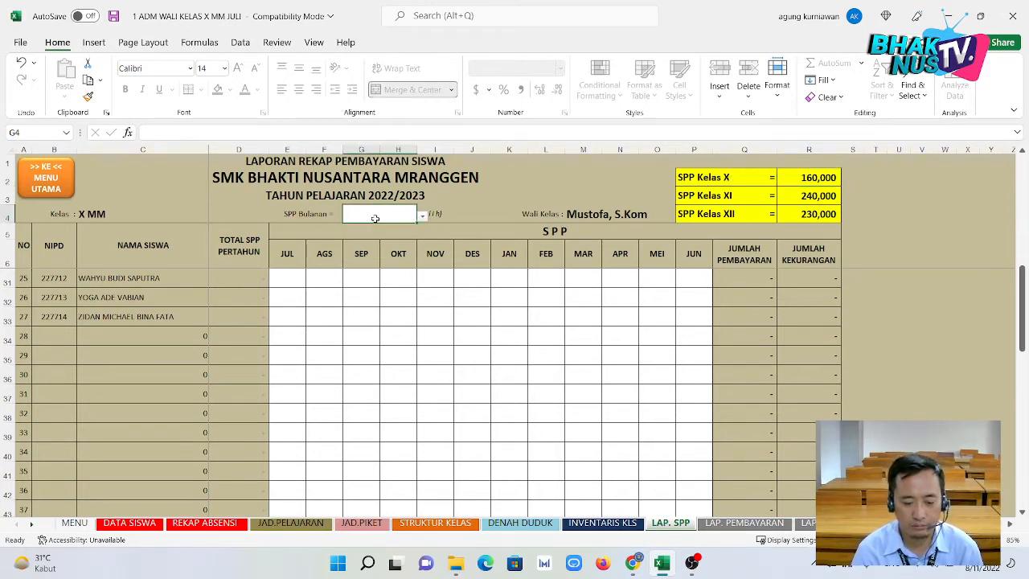
left_click(421, 215)
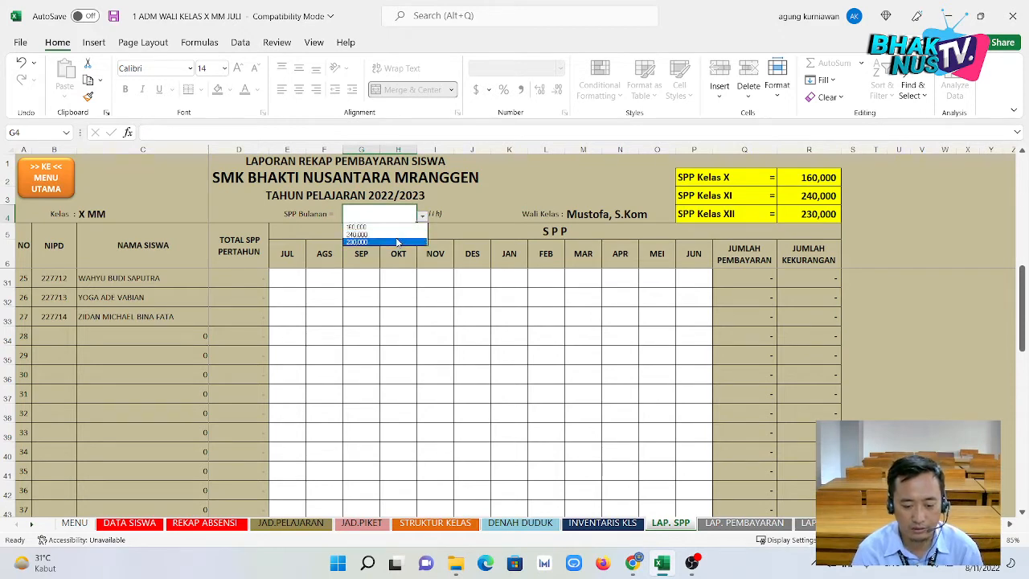
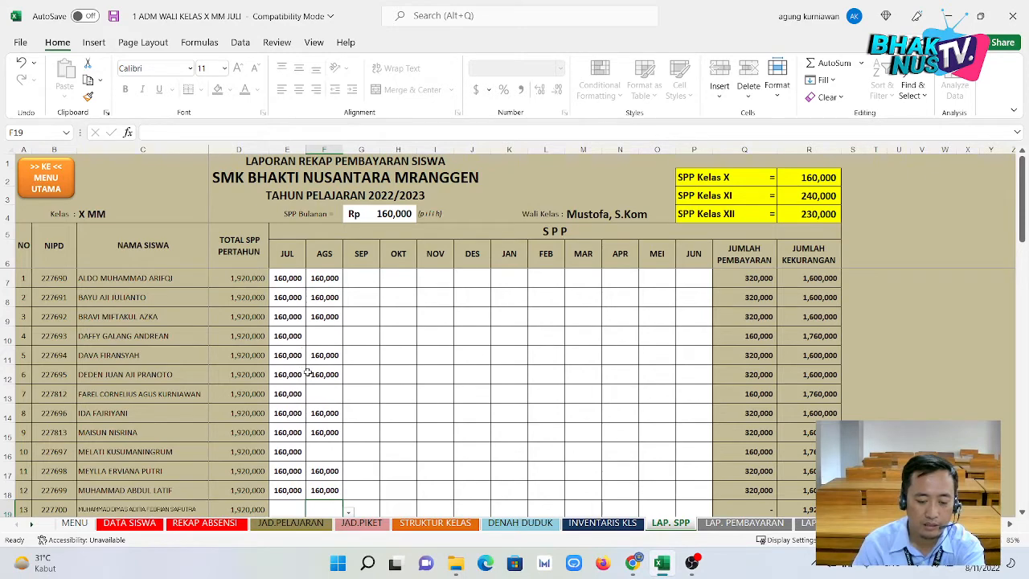
Scroll down LAP. SPP and check student 26's AGS payment and empty OKT payment.
scroll(299, 474, "down", 3)
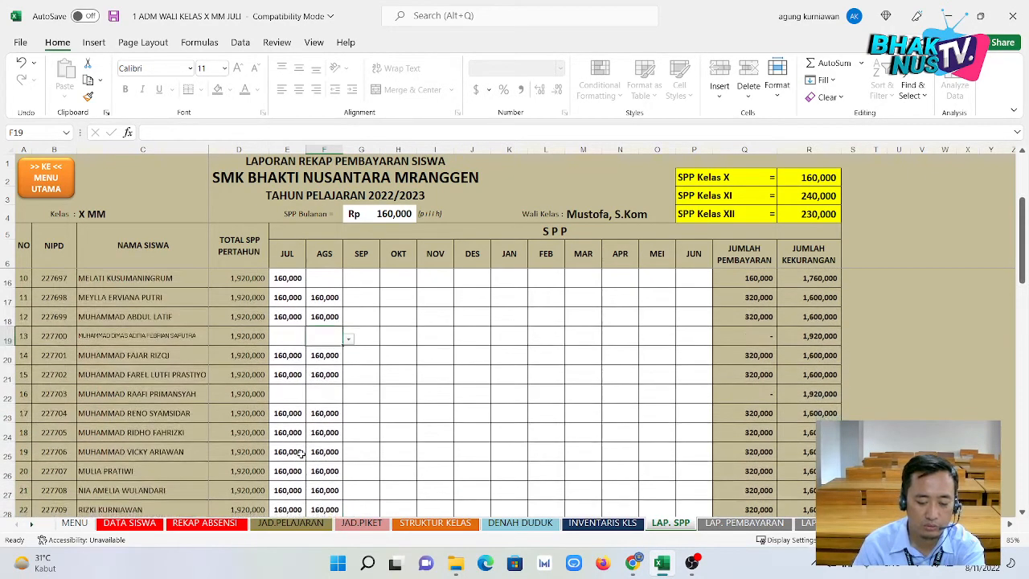
scroll(329, 452, "down", 1)
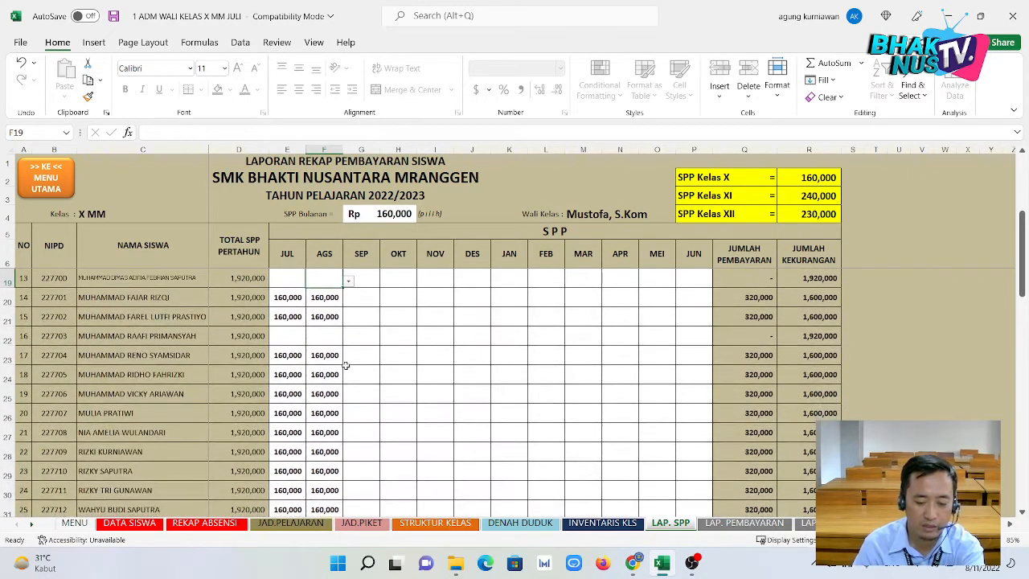
scroll(325, 361, "down", 2)
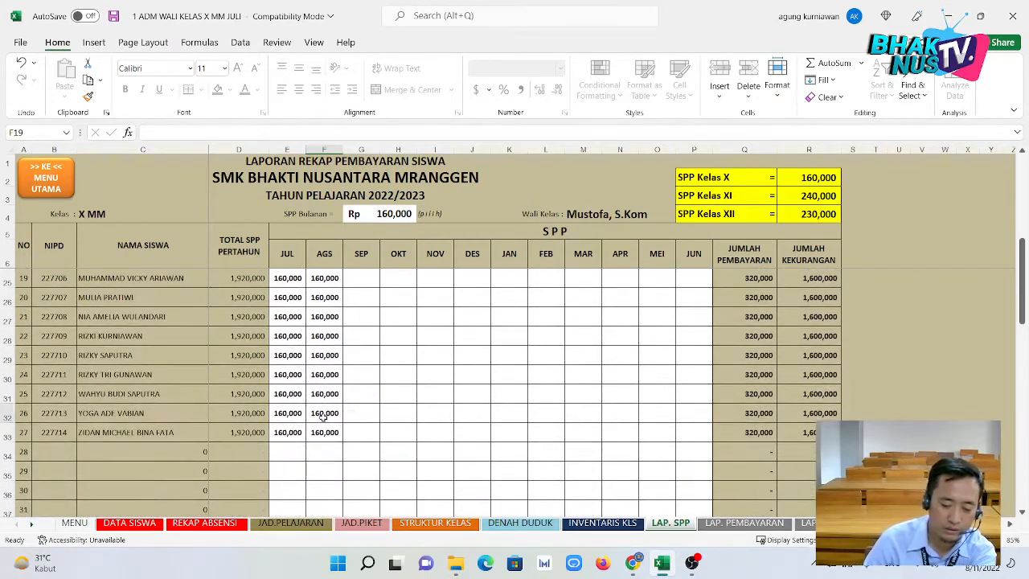
left_click(324, 415)
left_click(388, 421)
Check student 9's MEI payment cell, then switch to the LAP. PEMBAYARAN sheet.
scroll(523, 382, "up", 5)
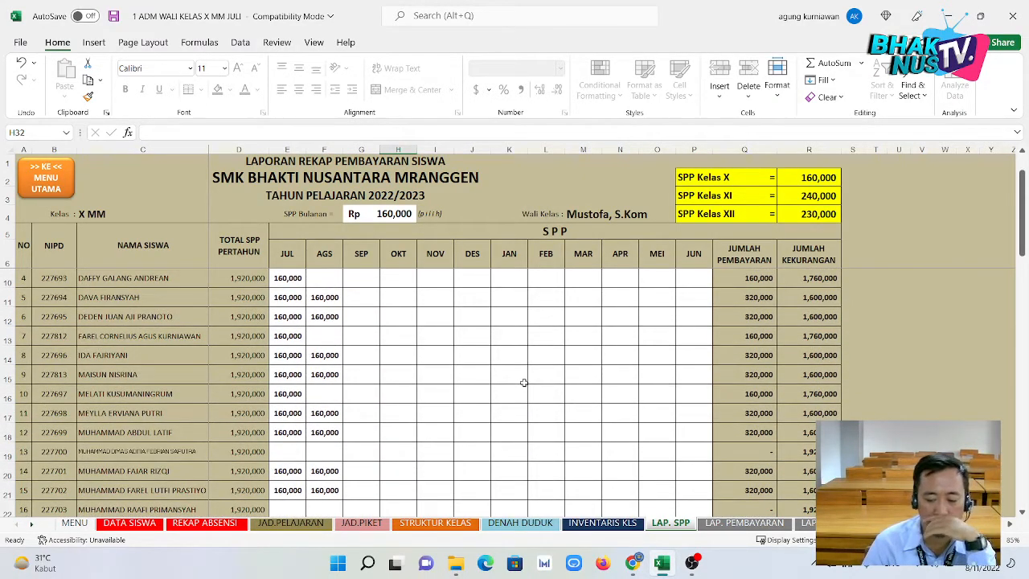
left_click(662, 371)
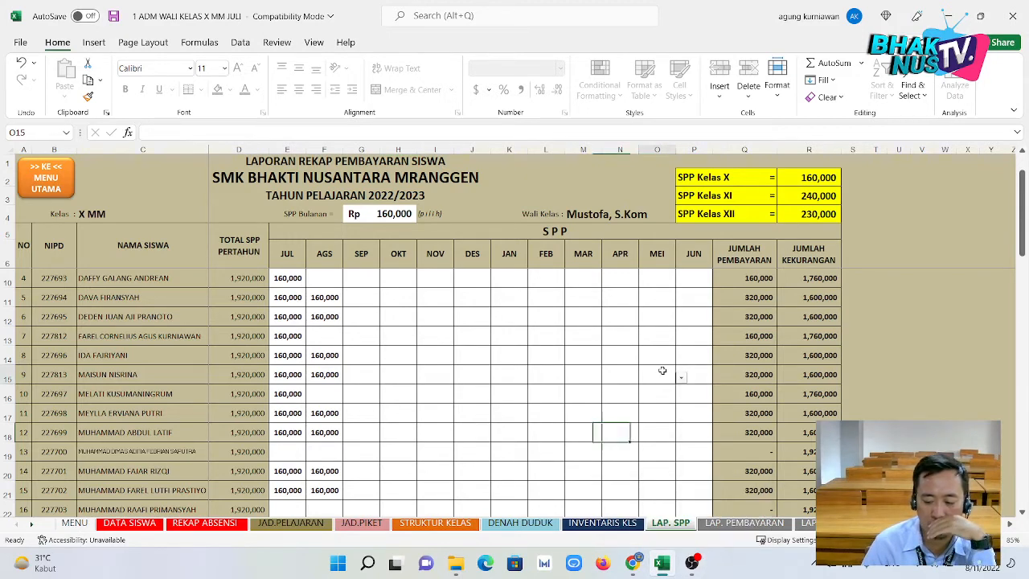
left_click(723, 523)
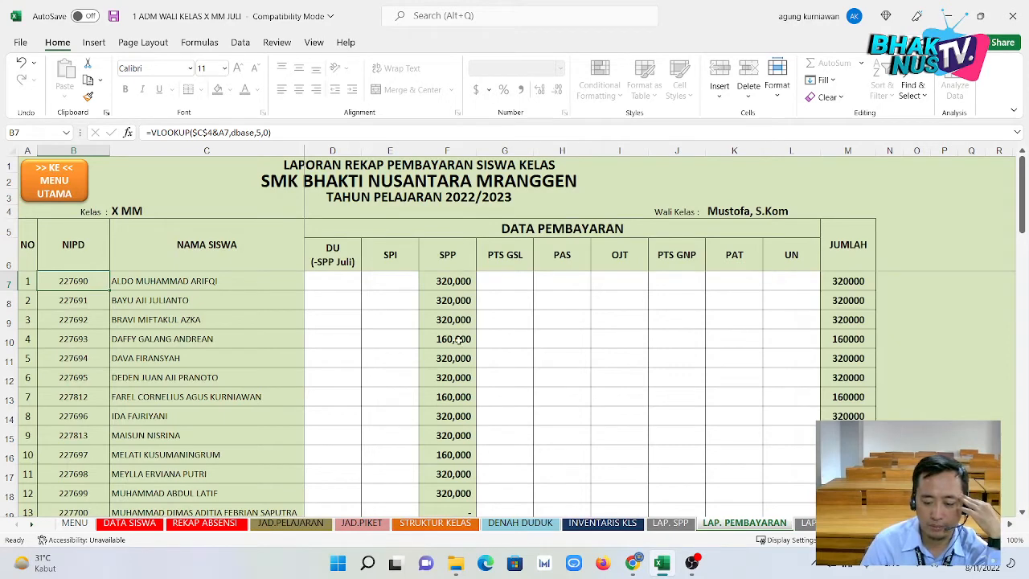
left_click(674, 524)
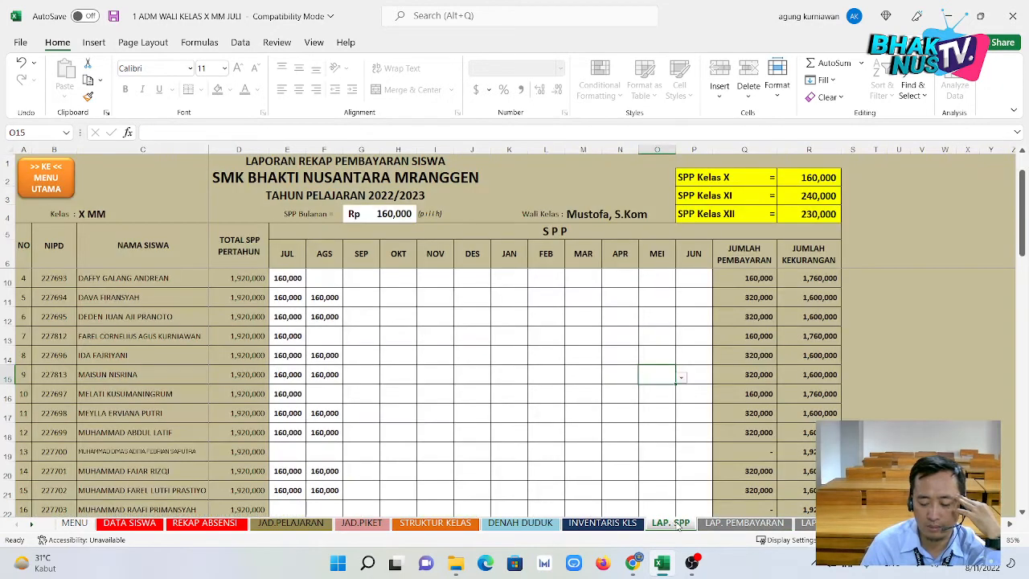
left_click(715, 525)
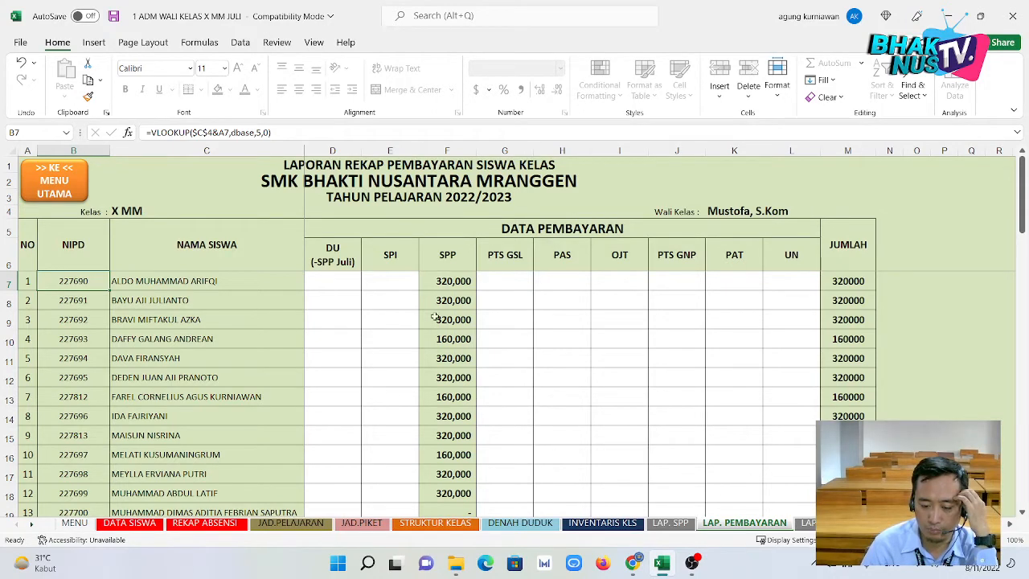
scroll(444, 485, "down", 1)
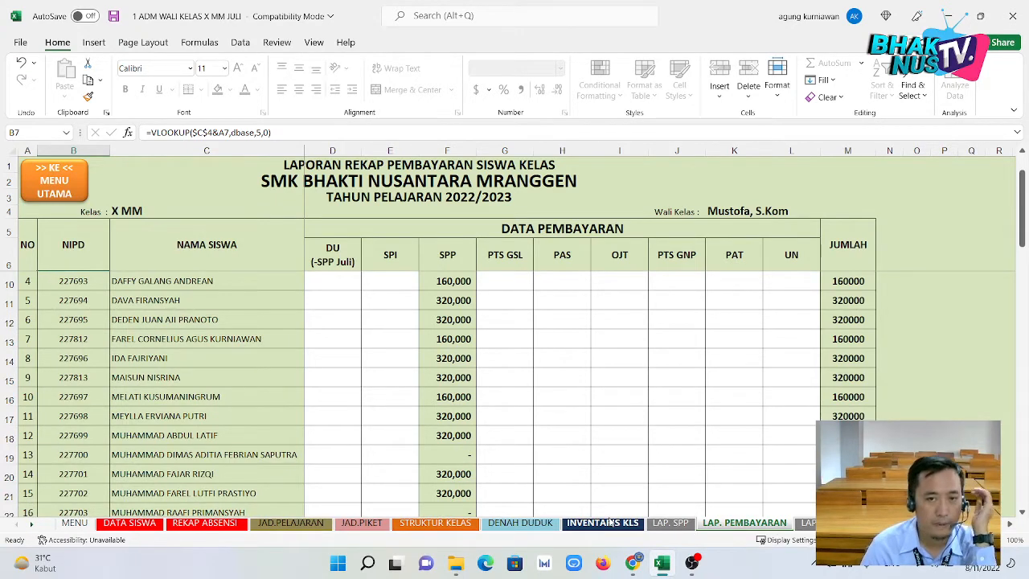
scroll(421, 310, "up", 1)
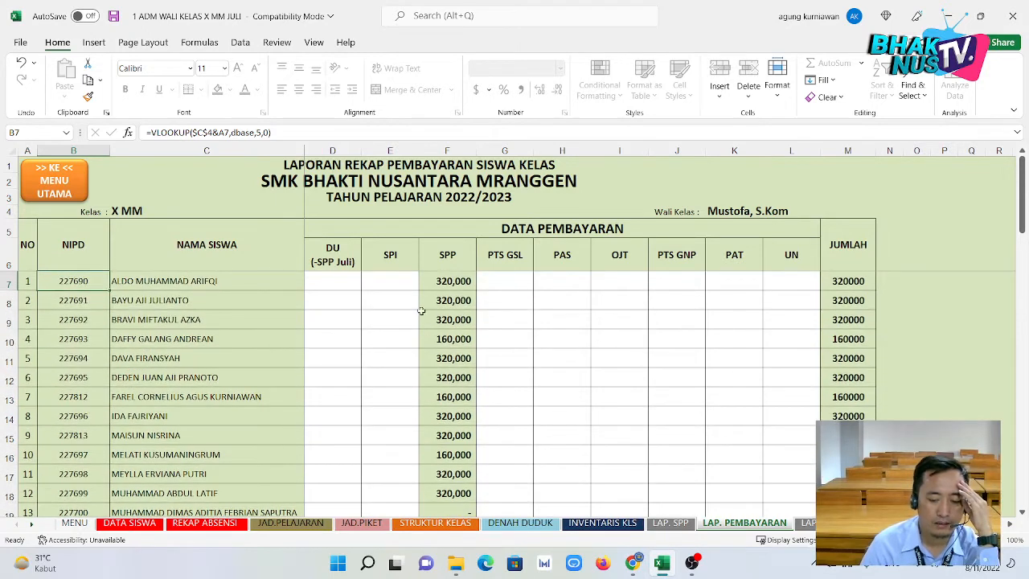
left_click(390, 286)
left_click(395, 303)
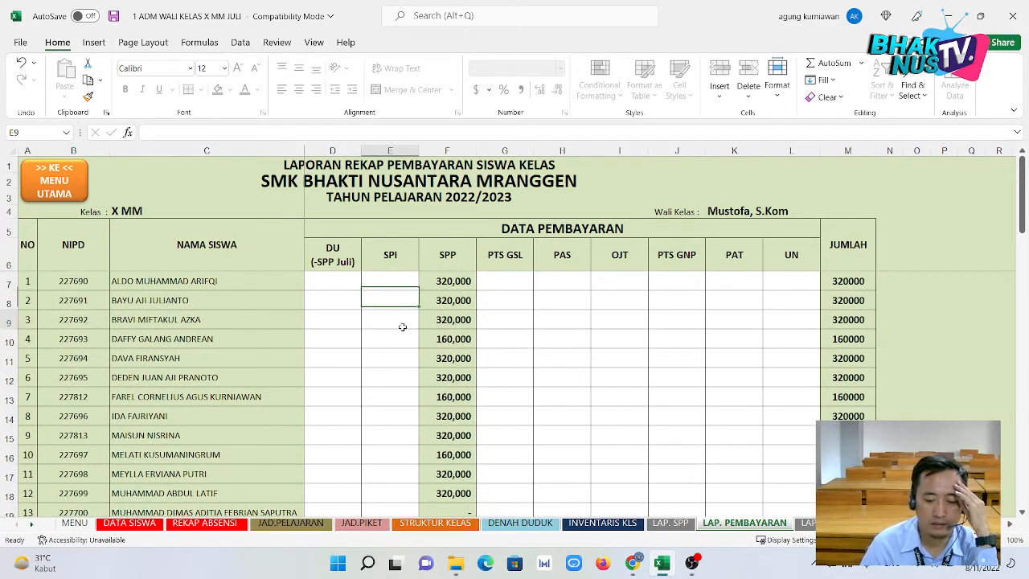
left_click(402, 325)
left_click(402, 370)
left_click(398, 420)
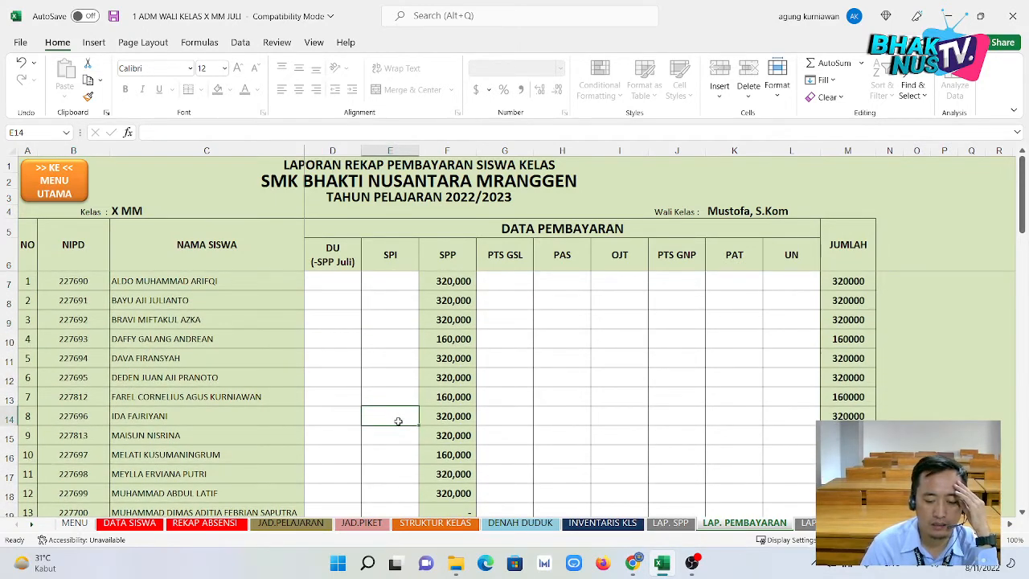
left_click(404, 294)
left_click(404, 283)
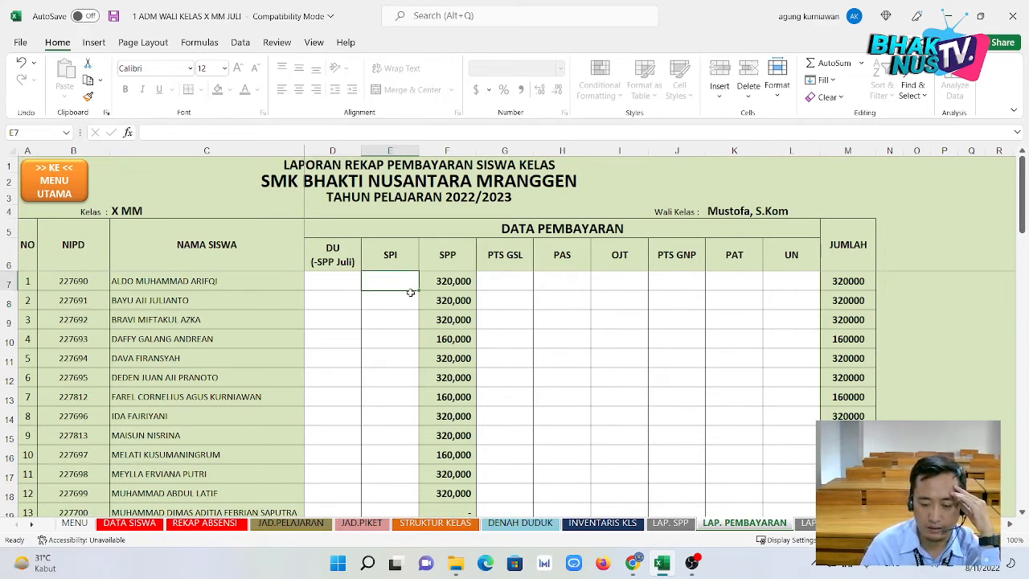
left_click(522, 281)
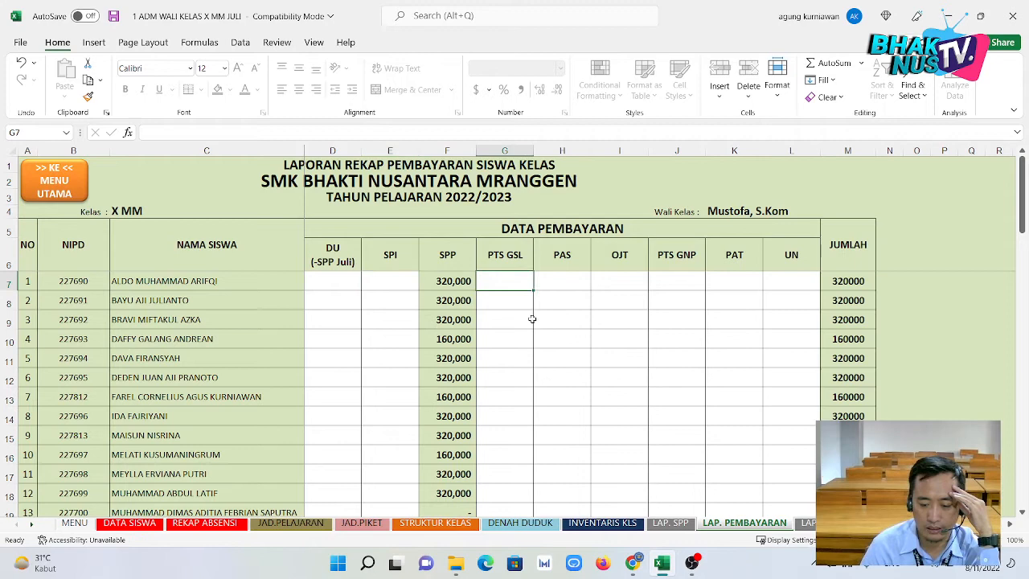
left_click(508, 257)
left_click(546, 262)
left_click(610, 266)
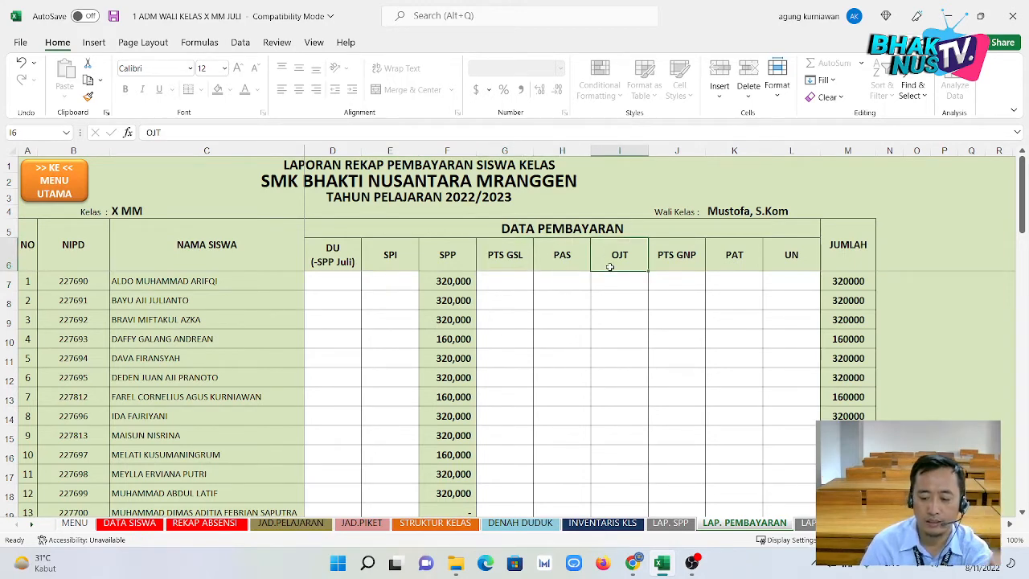
left_click(671, 260)
left_click(732, 266)
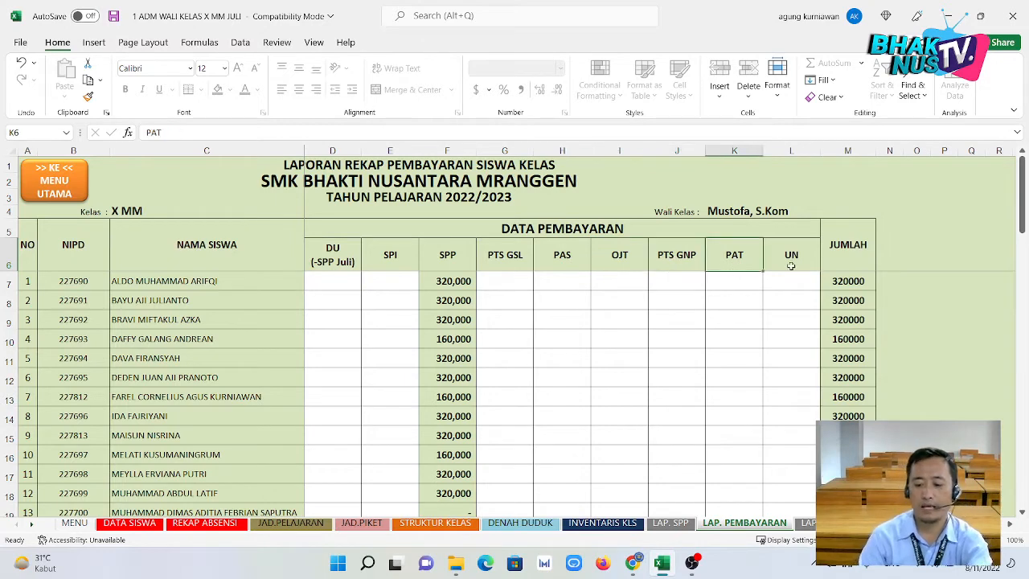
left_click(810, 264)
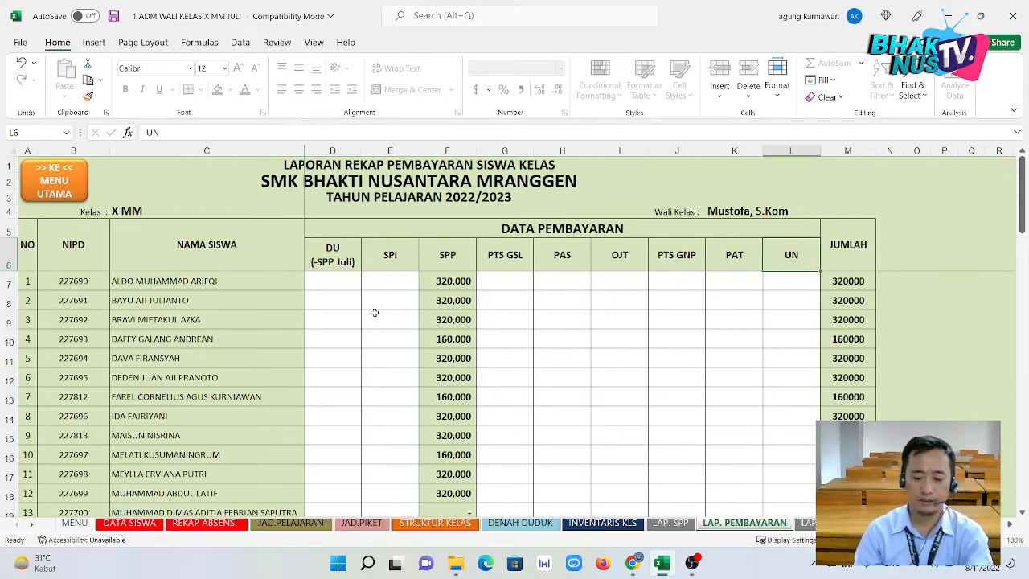
scroll(575, 360, "down", 4)
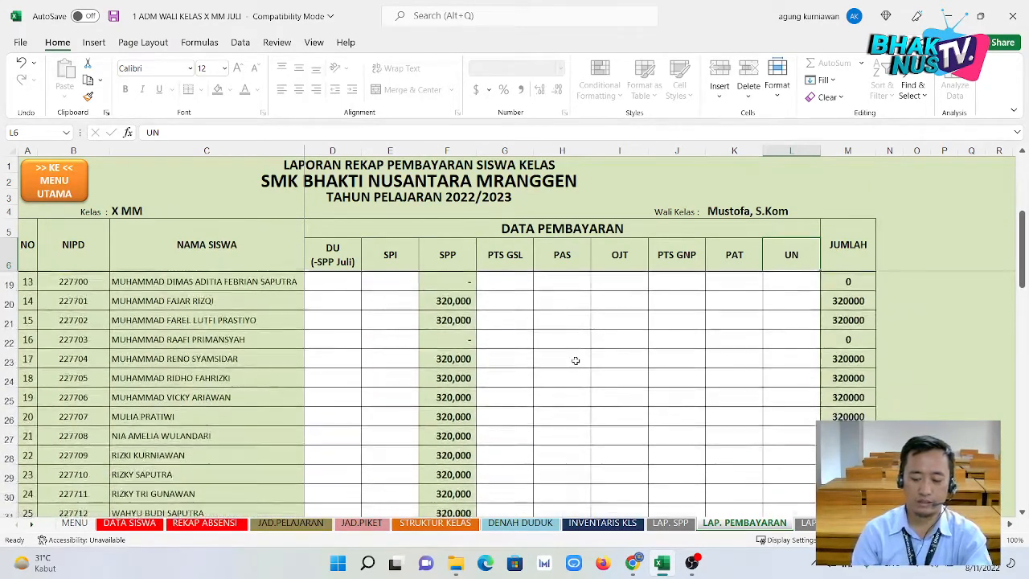
scroll(576, 360, "up", 4)
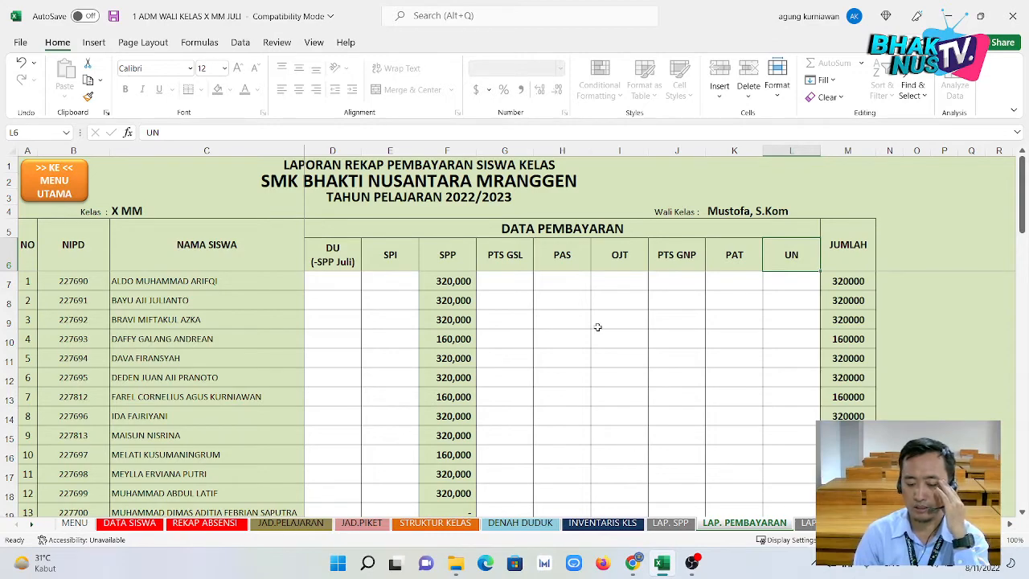
Select the OJT column's student cells, then just the first two OJT cells.
left_click_drag(616, 277, 640, 425)
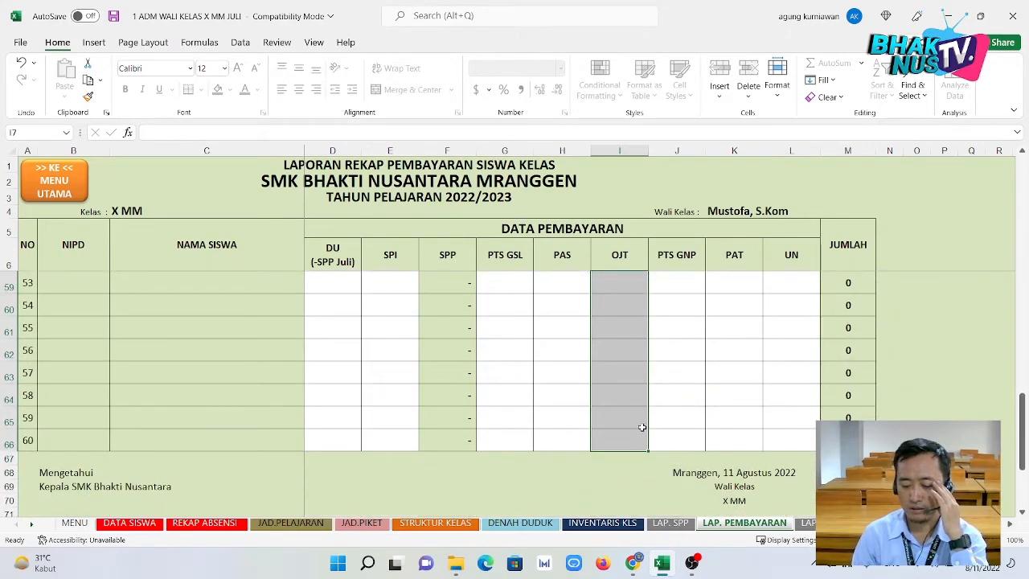
scroll(625, 395, "up", 10)
scroll(625, 394, "up", 7)
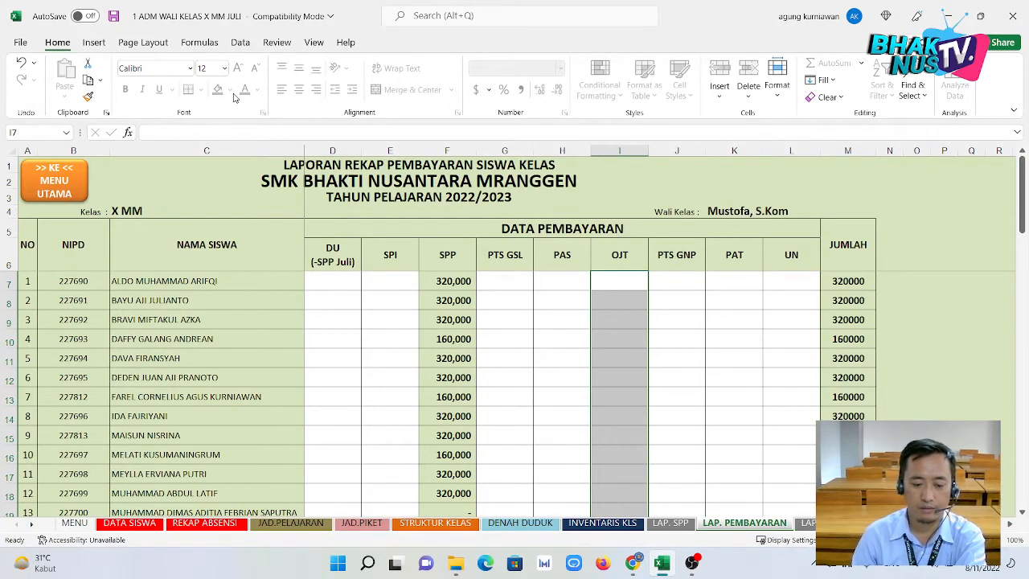
left_click(522, 315)
left_click(612, 306)
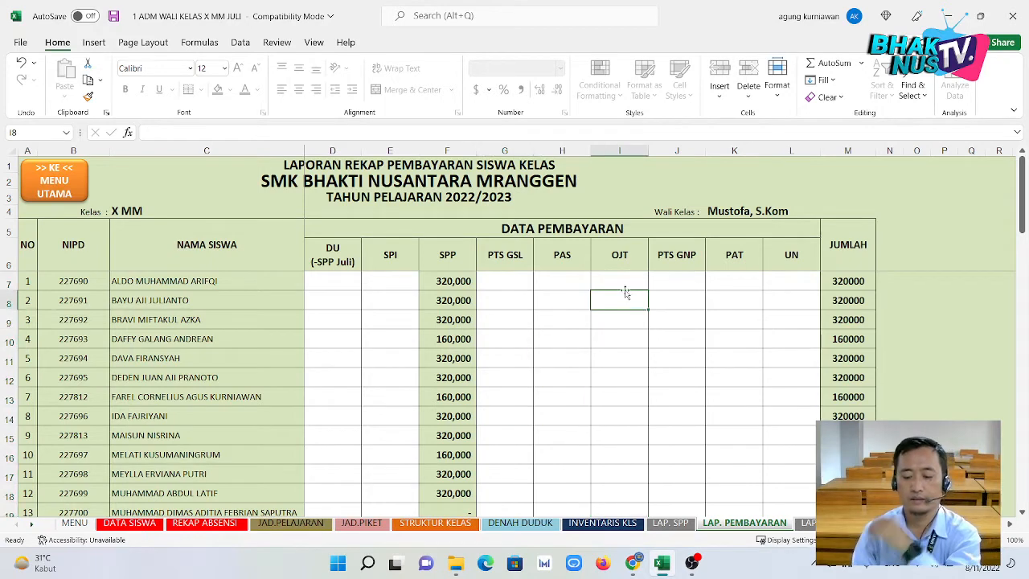
left_click(625, 286)
left_click_drag(626, 286, 615, 309)
Enter a test value 'gf' in student 3's OJT cell, then delete it.
left_click(616, 320)
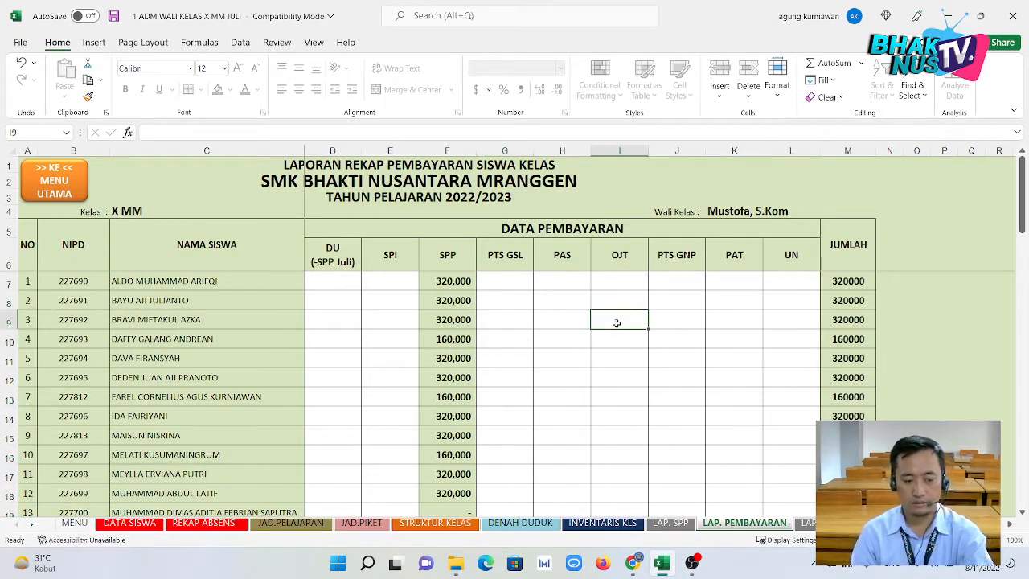
type("gf")
key("Return")
left_click(629, 319)
key("Delete")
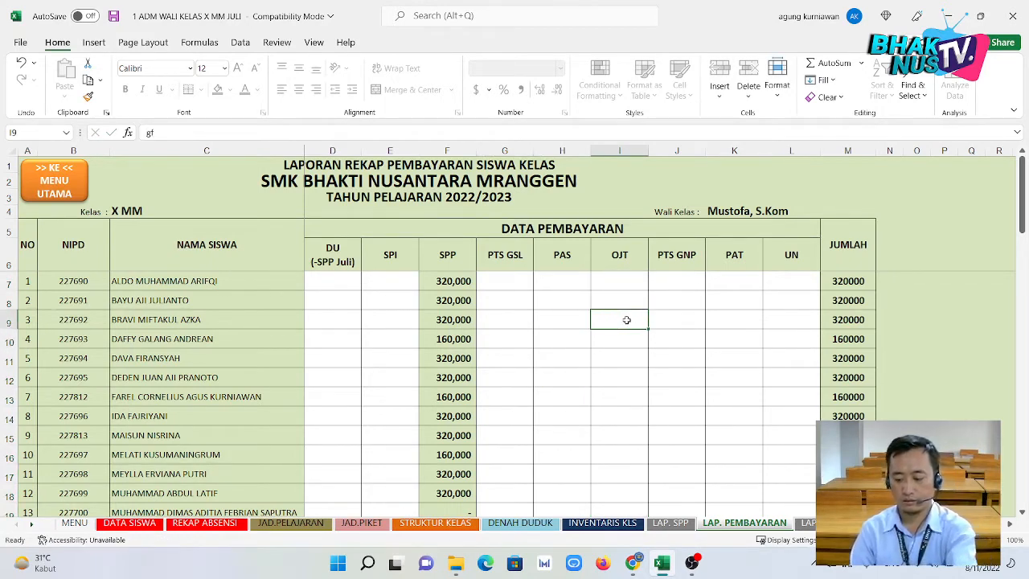
Check student 1's OJT cell actions without choosing one, then go to the next sheet.
left_click(625, 281)
right_click(624, 278)
left_click(586, 331)
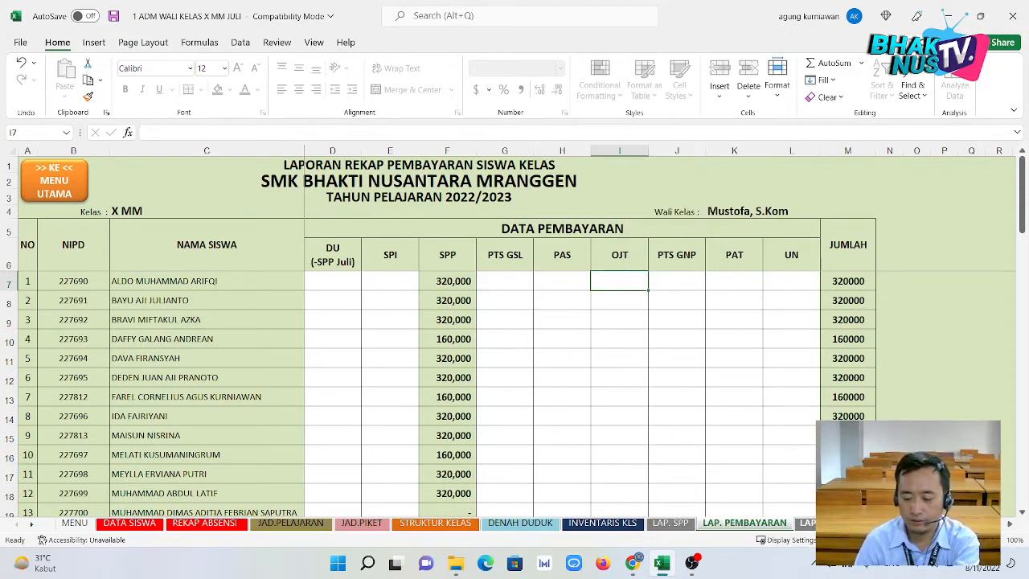
key("ctrl+Page_Down")
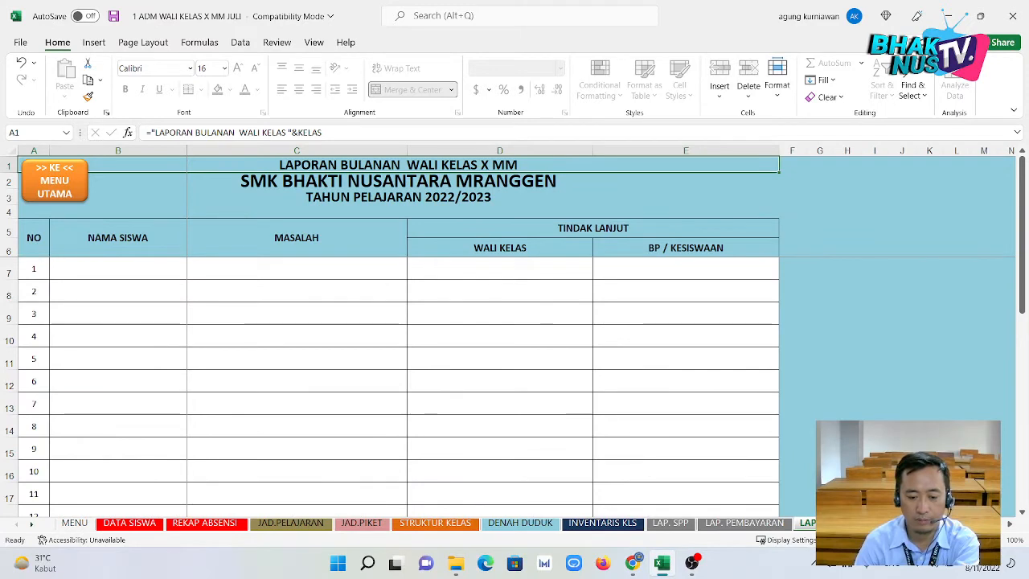
Check entry 3's MASALAH cell and the first NAMA SISWA cell, scrolling to later sheet tabs.
left_click(198, 306)
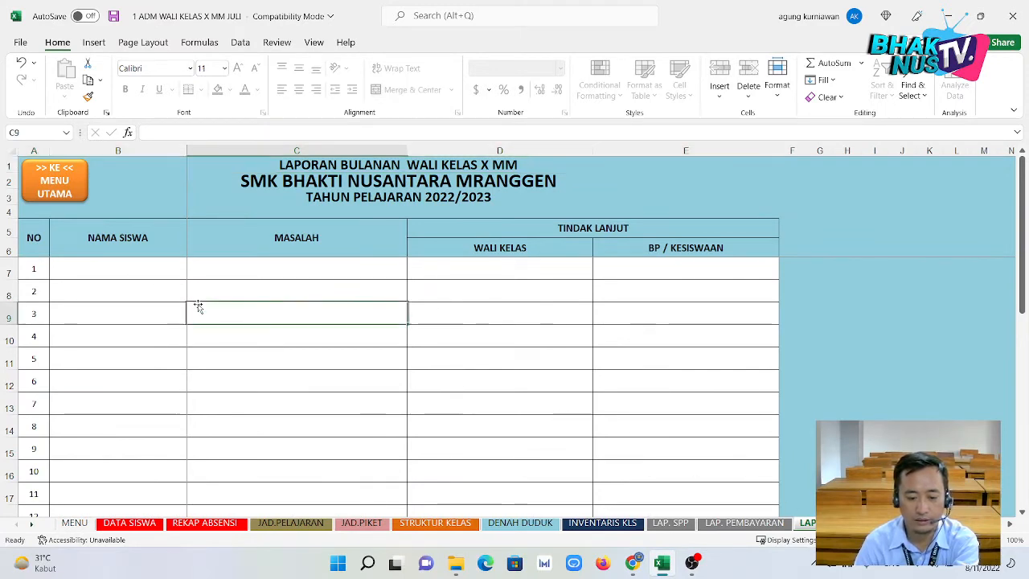
left_click(156, 272)
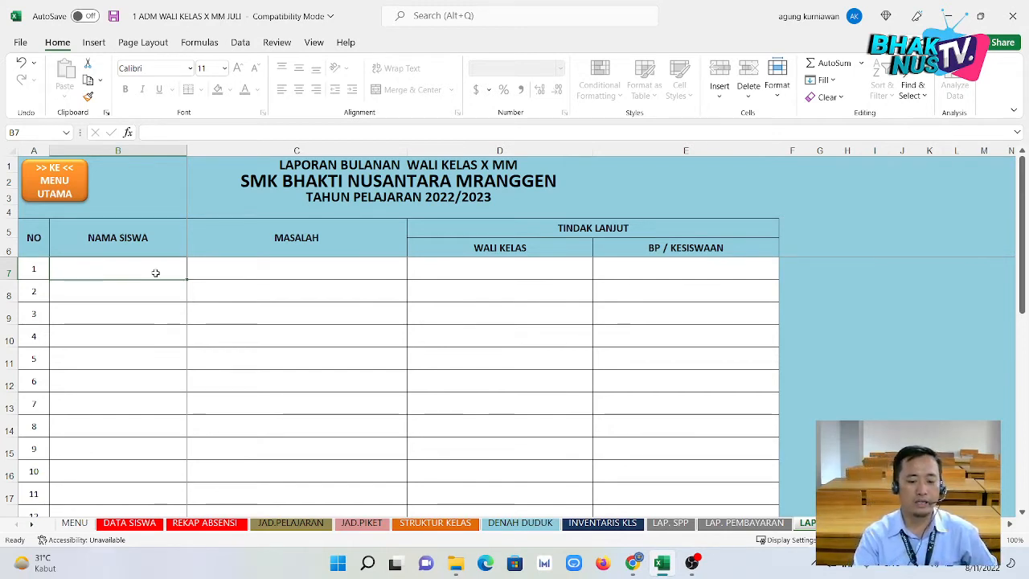
left_click(32, 523)
left_click(32, 523)
left_click(32, 523)
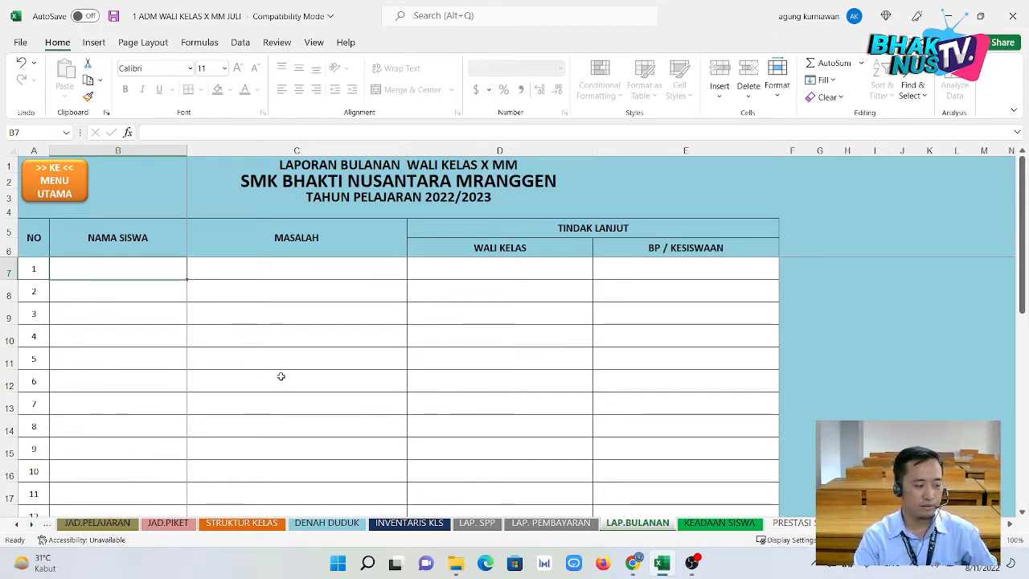
Inspect the NAMA SISWA and MASALAH cells of entries 1, 2 and 4 and an empty row.
left_click(290, 342)
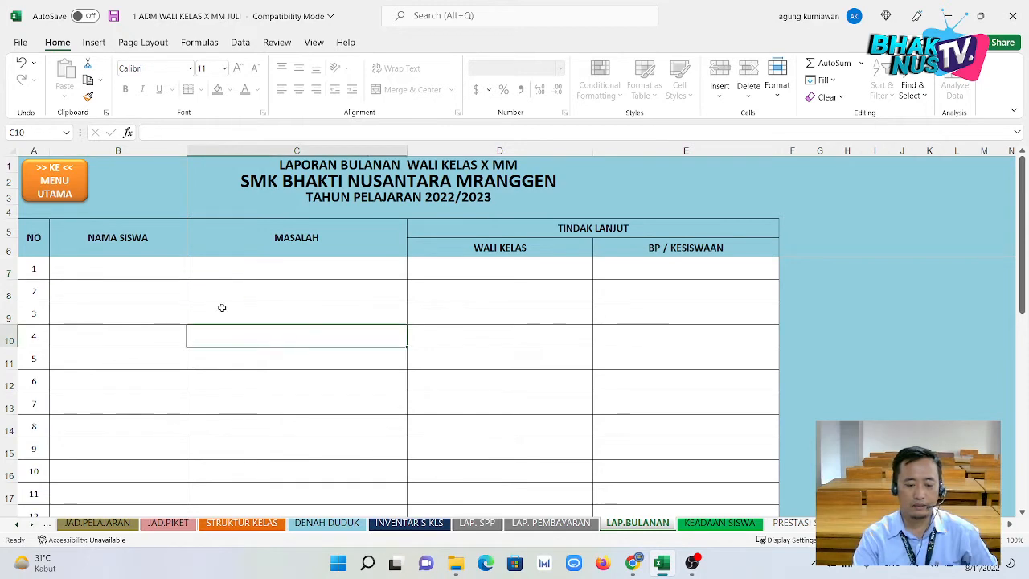
left_click(177, 281)
left_click(174, 270)
left_click(175, 290)
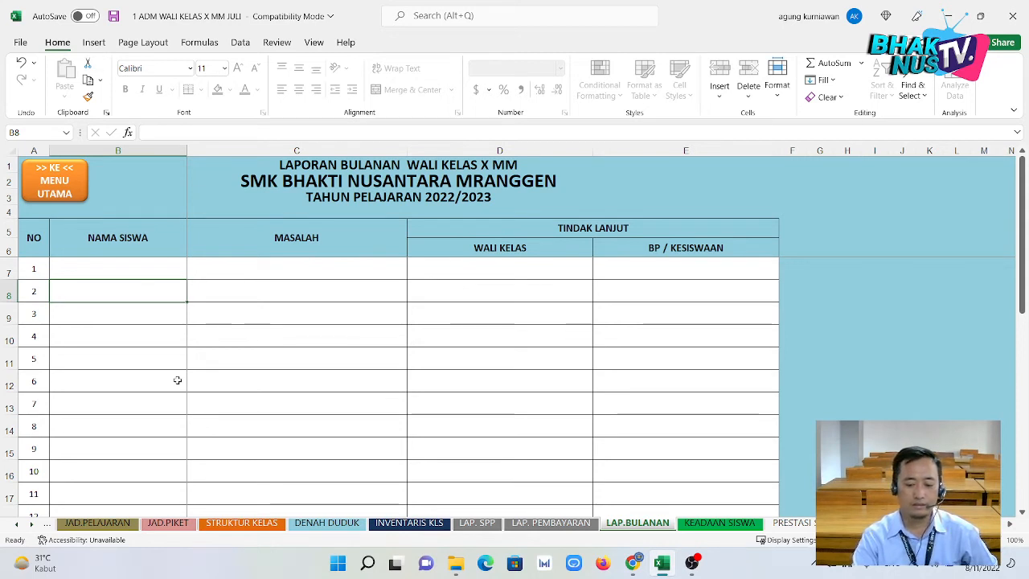
left_click(167, 350)
left_click(147, 301)
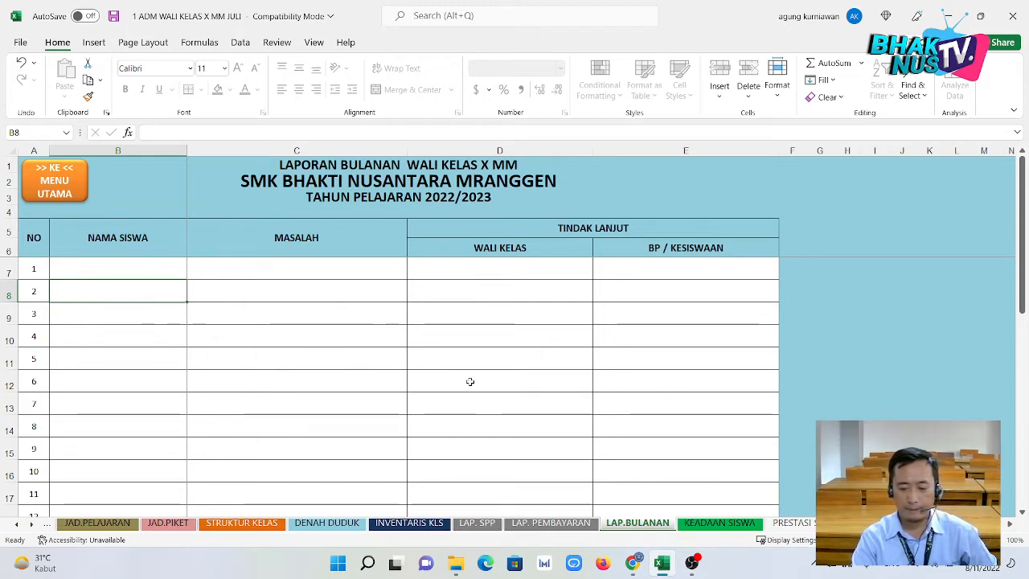
On KEADAAN SISWA, check the title, leaving and new student slots, and student 2's attendance.
left_click(697, 524)
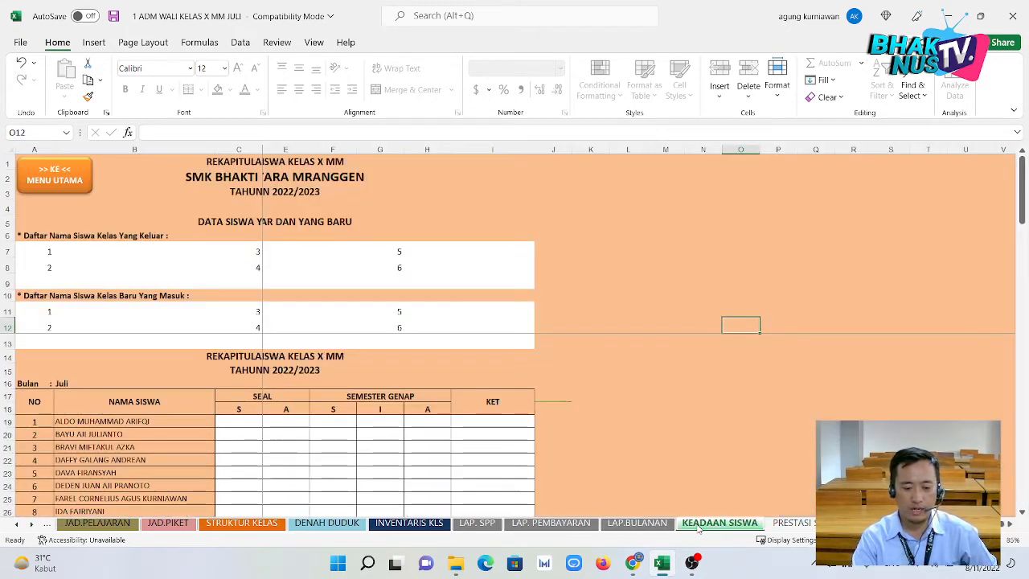
left_click(227, 182)
left_click(205, 225)
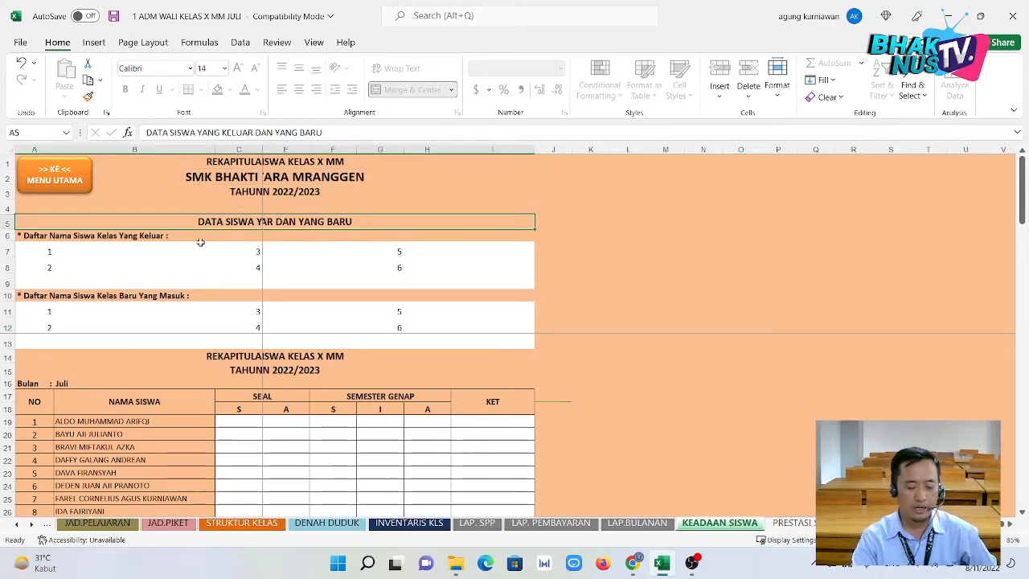
left_click(200, 250)
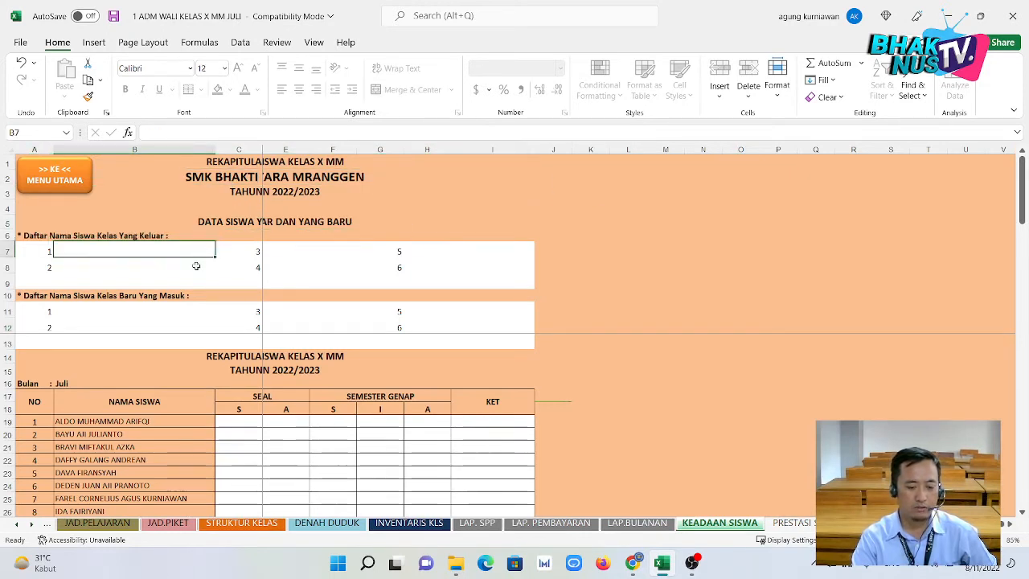
left_click(182, 312)
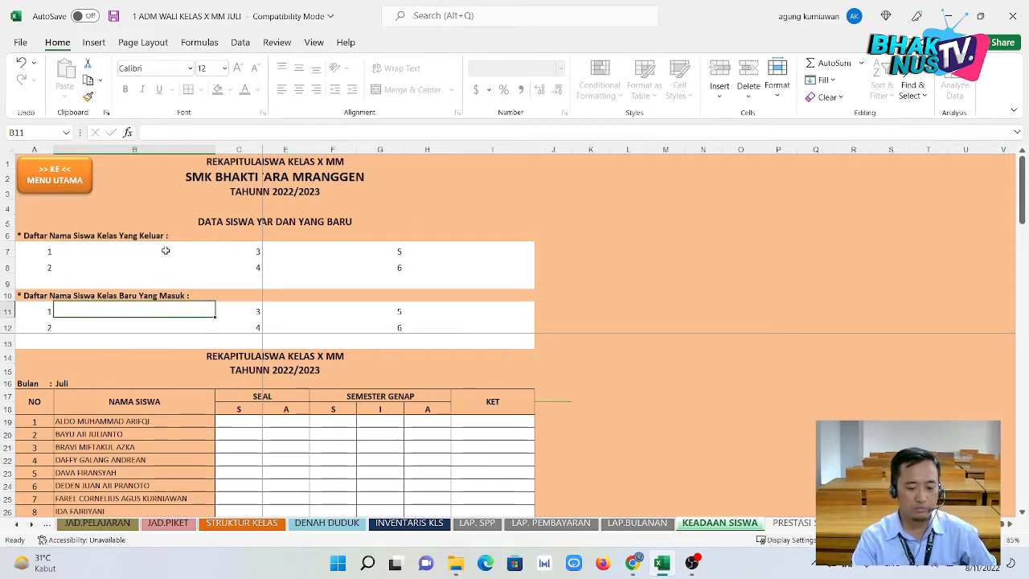
left_click(239, 439)
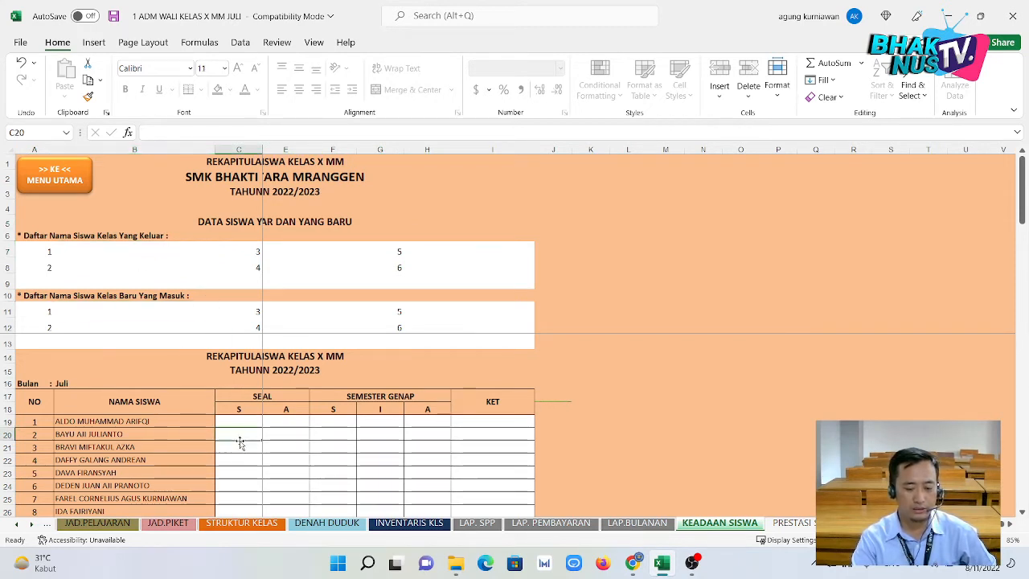
key("Right")
key("Right")
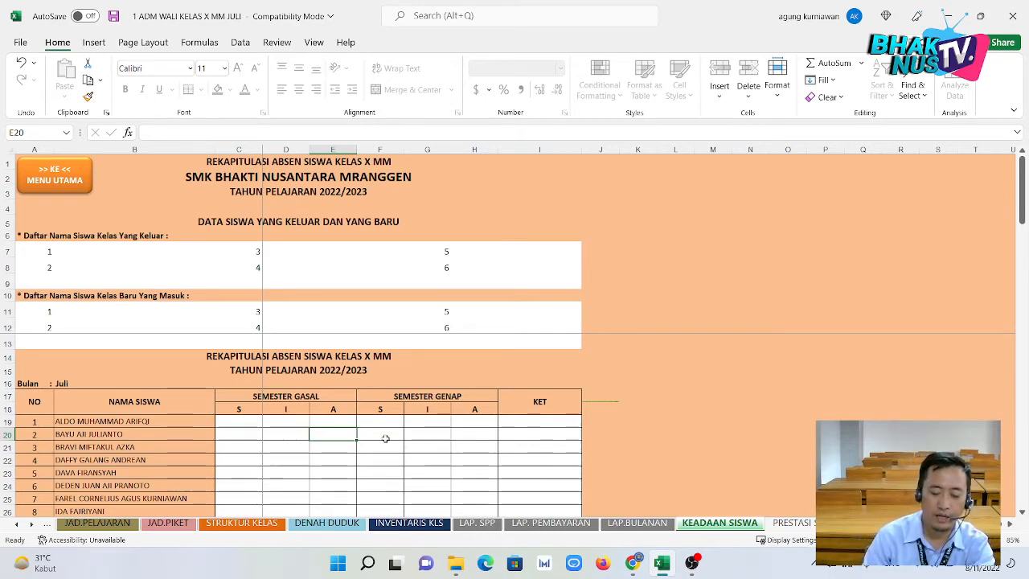
Scroll the attendance table, check student 3's attendance, then open the PRESTASI SISWA sheet.
scroll(384, 431, "down", 1)
scroll(385, 431, "up", 1)
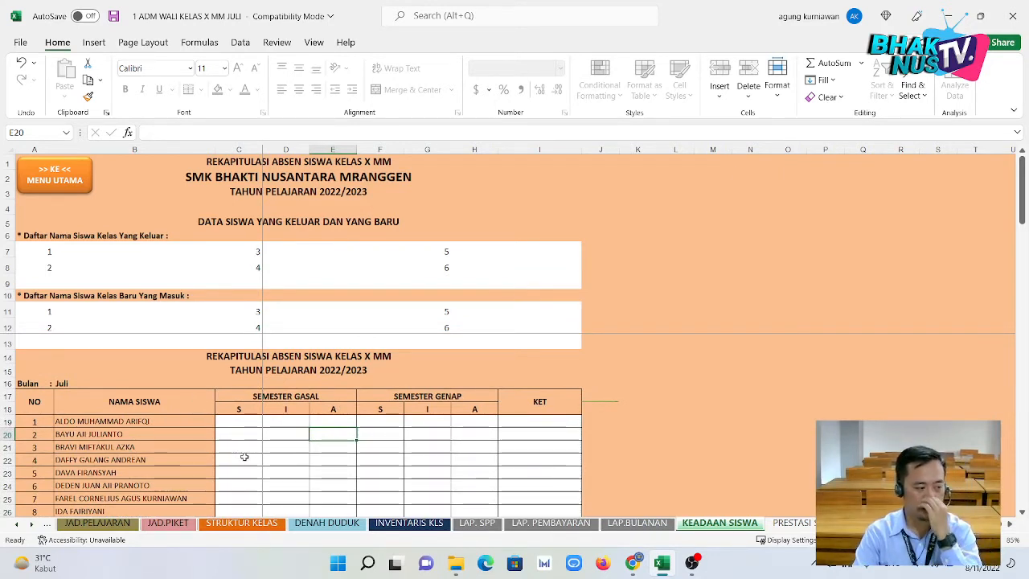
left_click(297, 445)
scroll(296, 445, "down", 3)
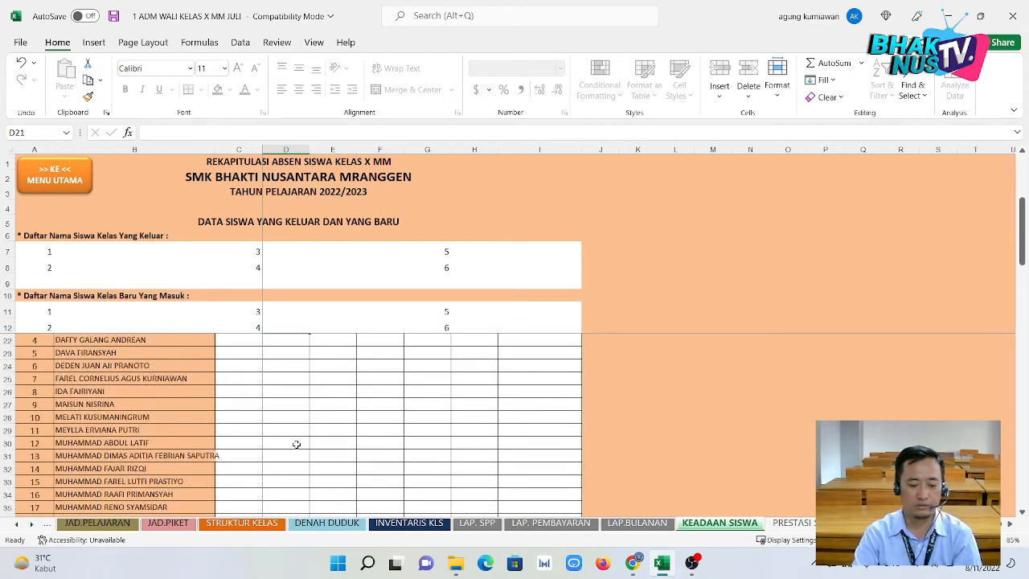
scroll(297, 444, "down", 3)
scroll(296, 444, "up", 6)
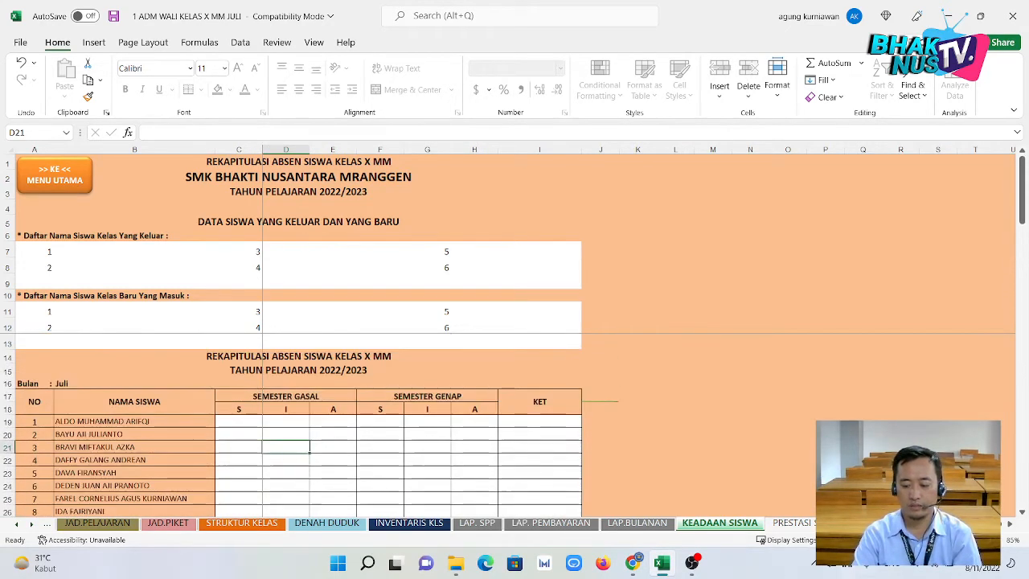
left_click(791, 522)
scroll(501, 441, "up", 2)
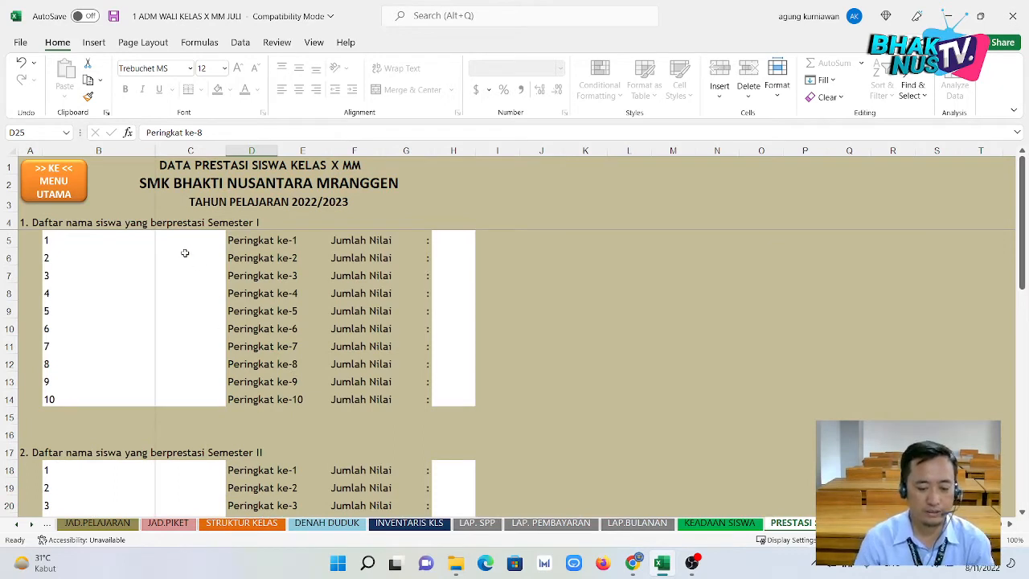
Check the first Semester I ranking slot, scroll the rankings, and move to DATA SISWA.
left_click(83, 242)
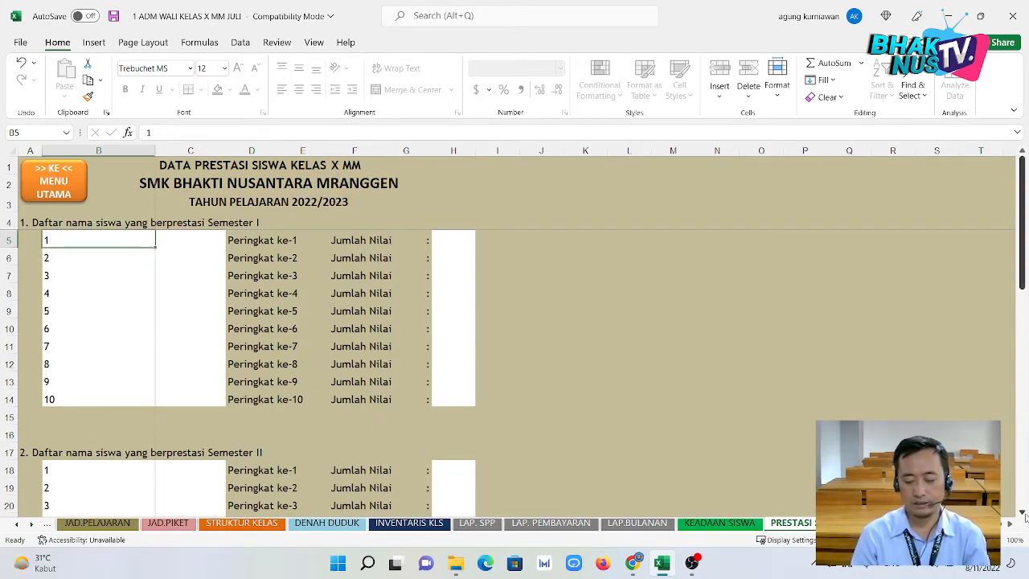
scroll(382, 350, "down", 4)
scroll(383, 349, "down", 1)
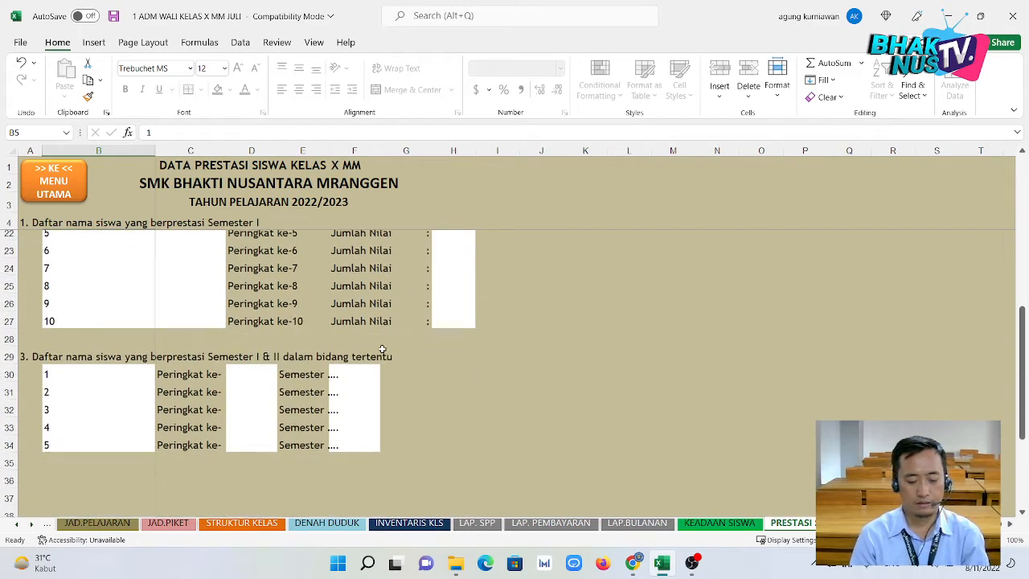
scroll(390, 355, "up", 6)
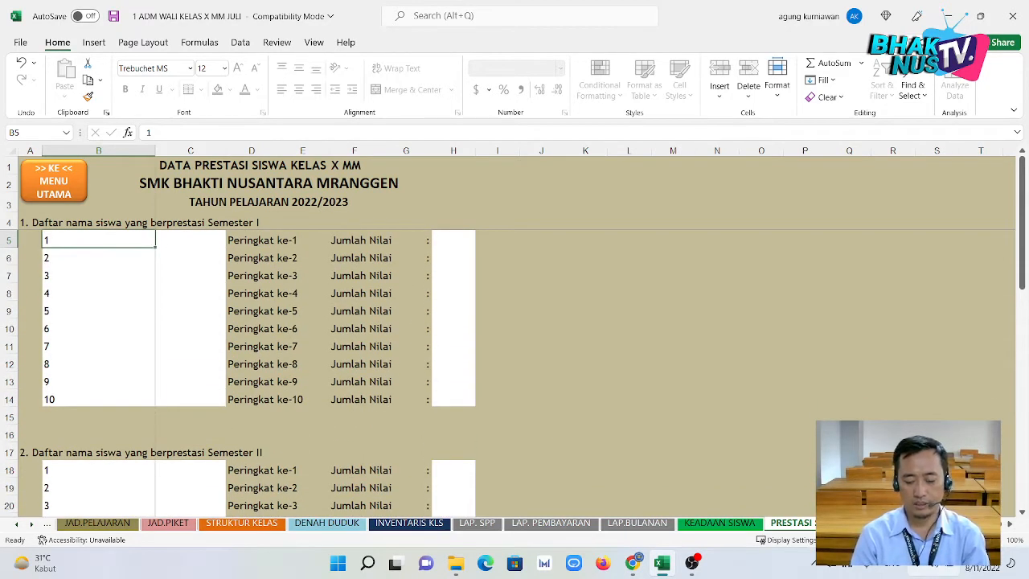
key("ctrl+Page_Down")
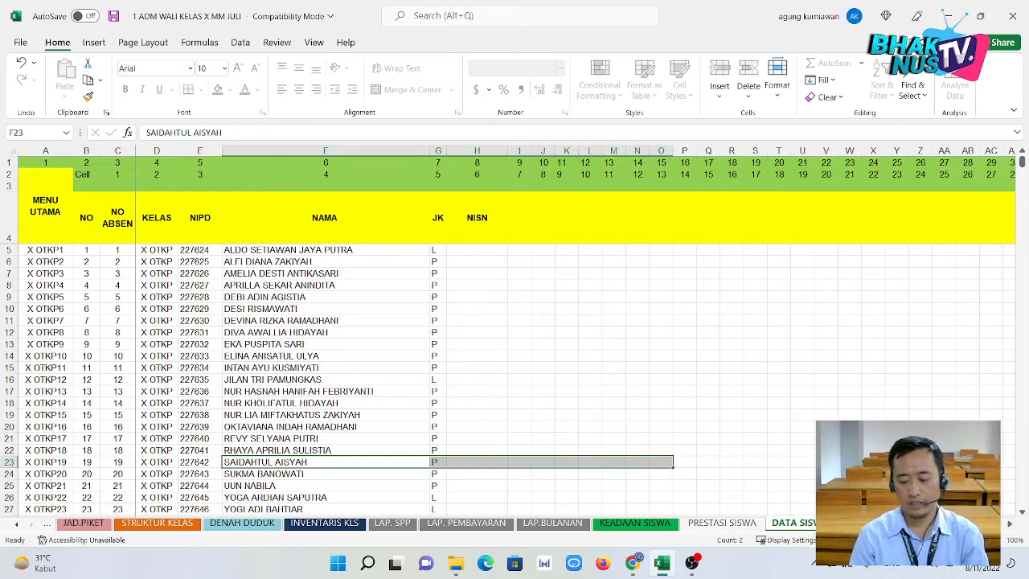
Inspect the student names in rows 14 and 17, show the Formulas tools, and scroll the list.
left_click(343, 389)
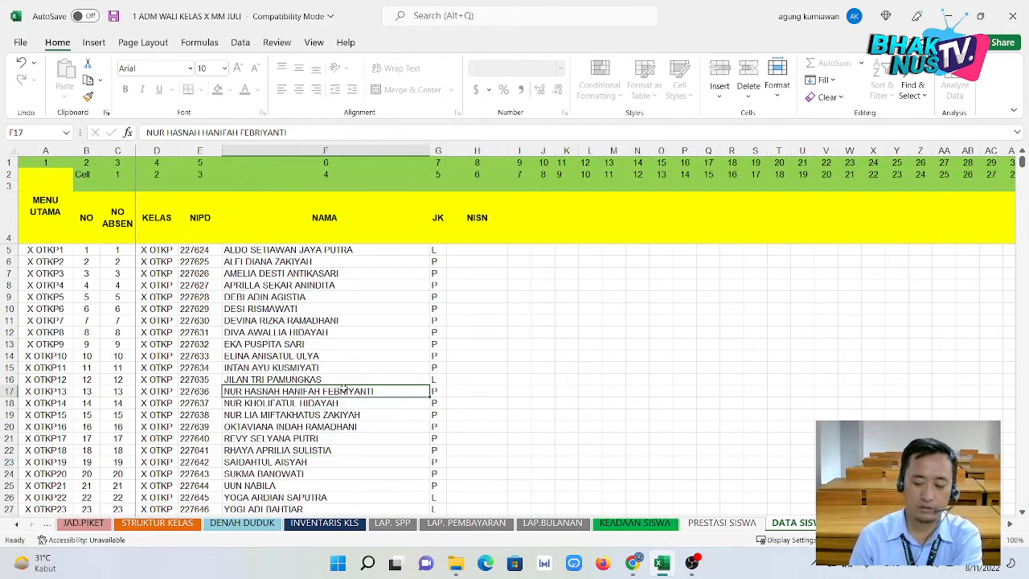
left_click(333, 360)
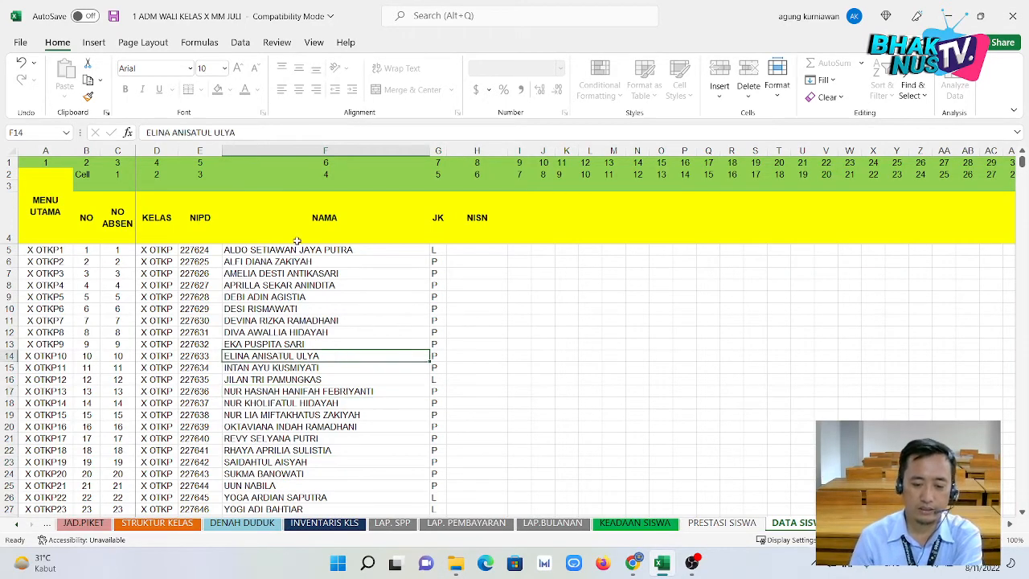
left_click(200, 47)
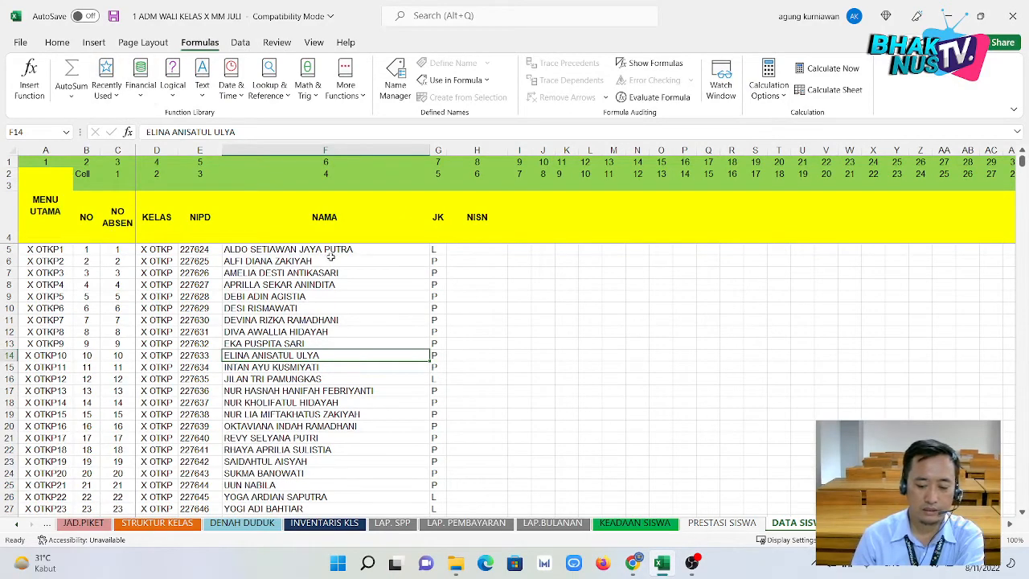
scroll(312, 305, "down", 6)
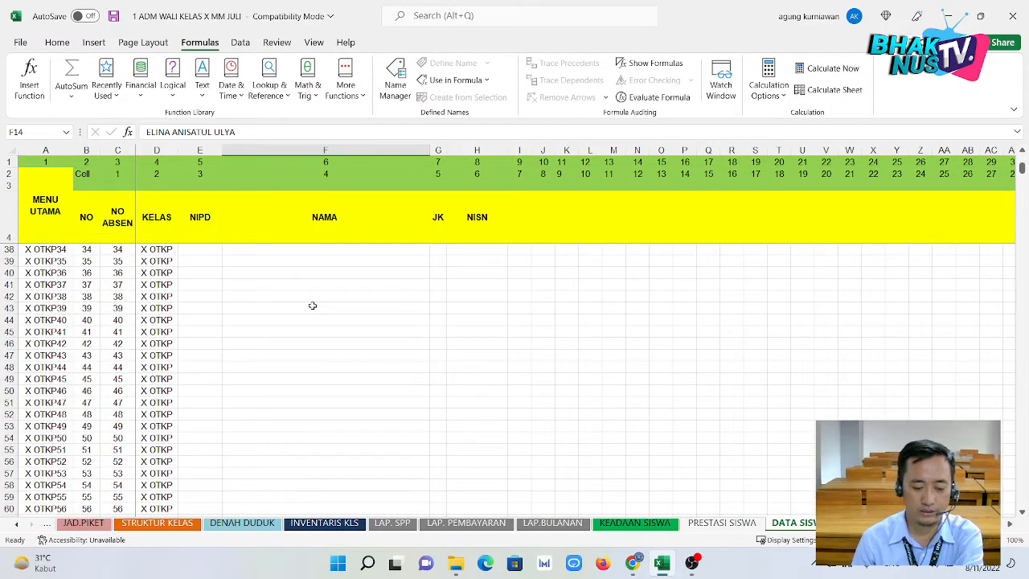
scroll(312, 305, "up", 6)
scroll(312, 305, "down", 20)
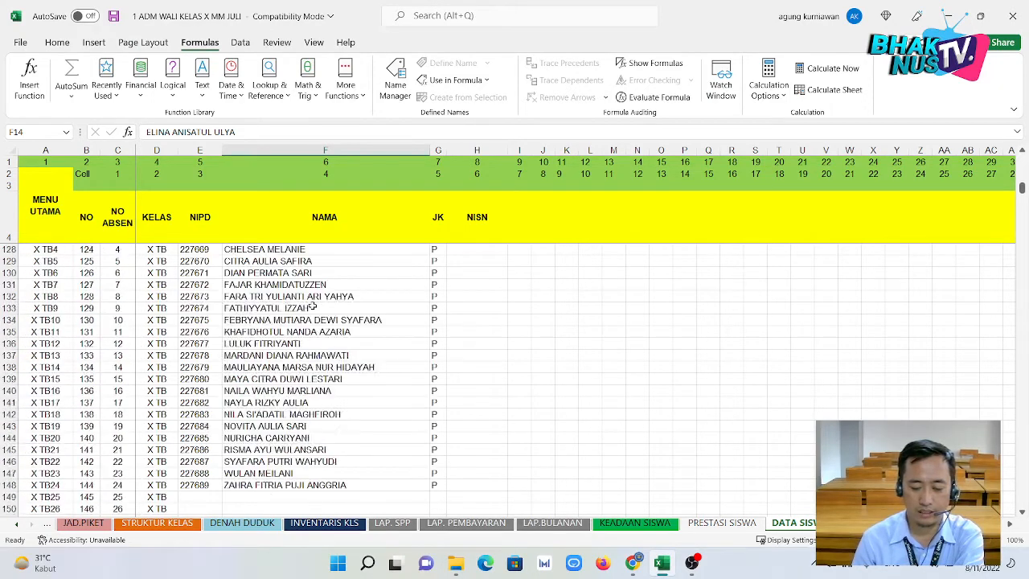
scroll(311, 305, "down", 19)
Try editing an X MM student's name, dismiss the protected-sheet warning, and keep scrolling.
left_click(311, 307)
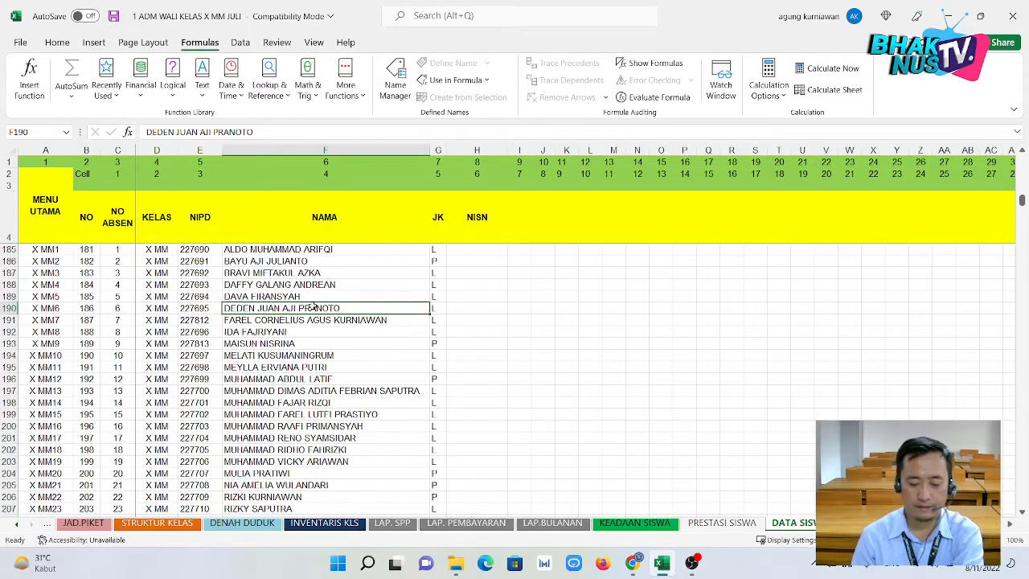
double_click(312, 307)
left_click(519, 318)
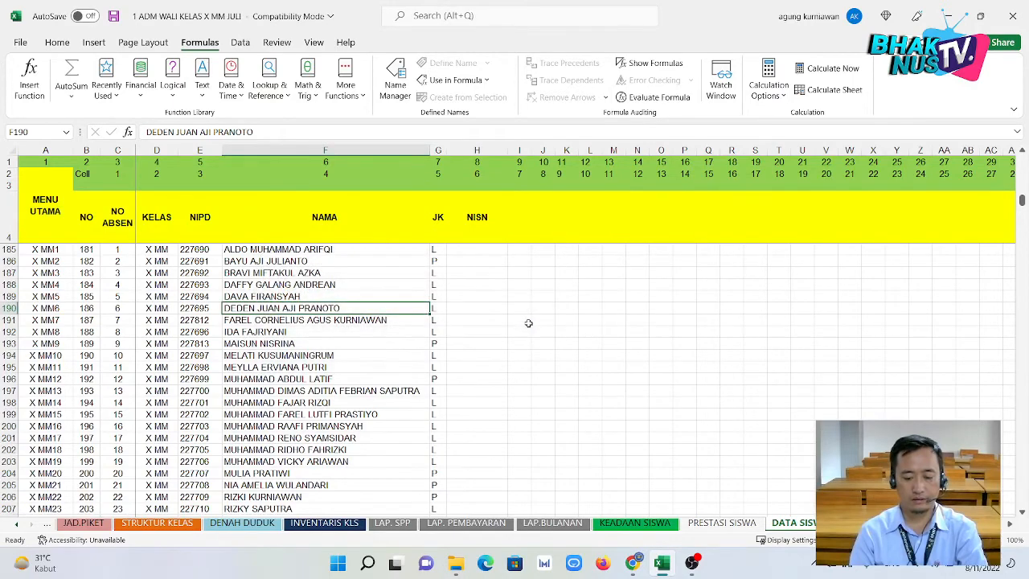
scroll(387, 331, "down", 20)
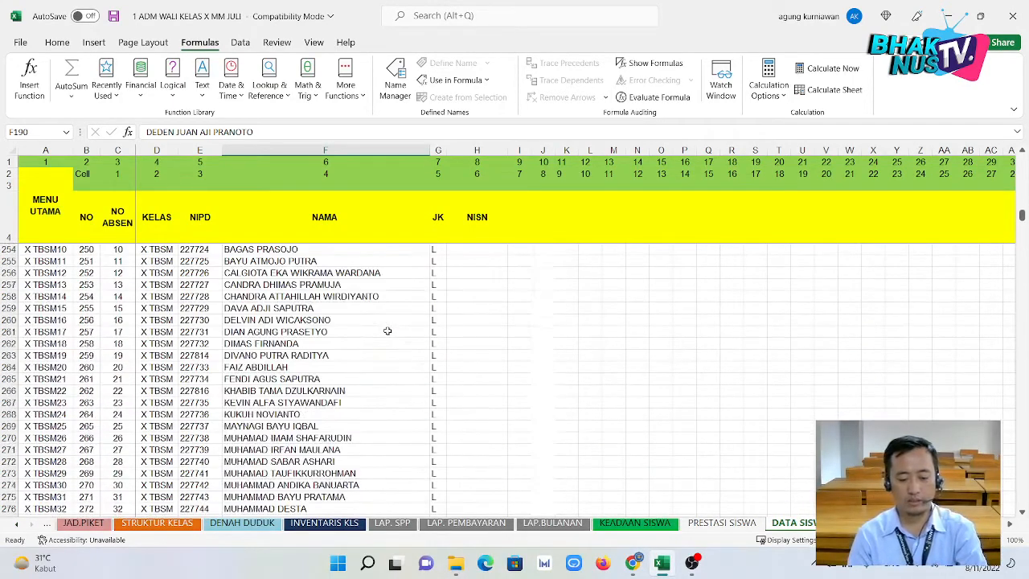
scroll(387, 331, "down", 20)
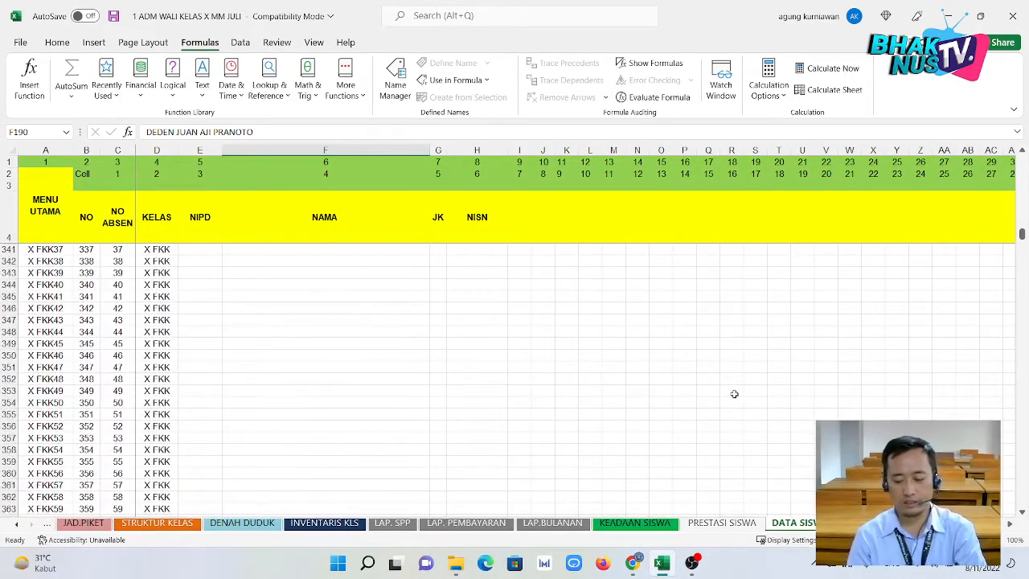
scroll(241, 306, "up", 6)
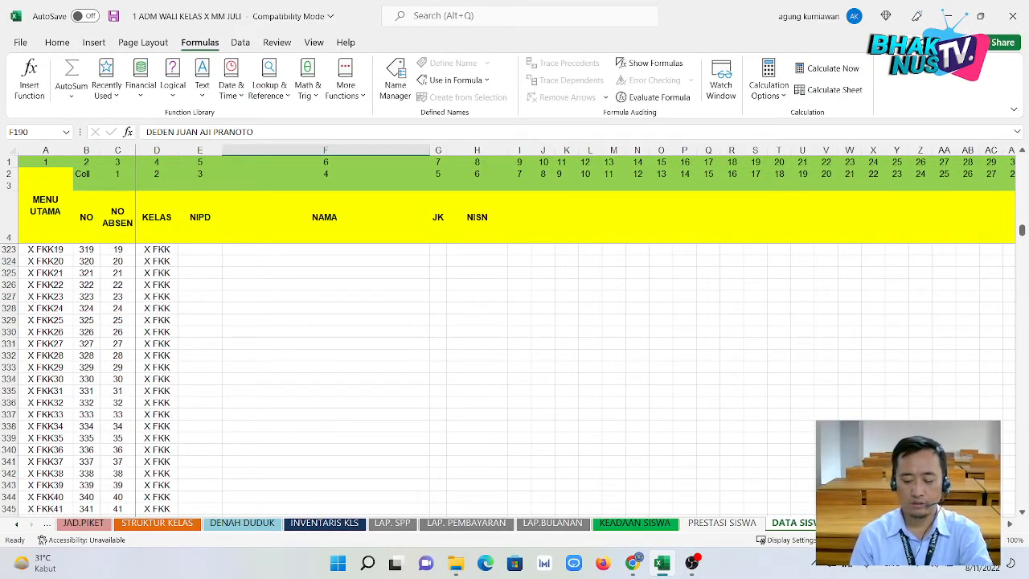
Jump to the dbase range via the Name Box, then bring the MENU sheet tab into view.
left_click(66, 131)
left_click(55, 162)
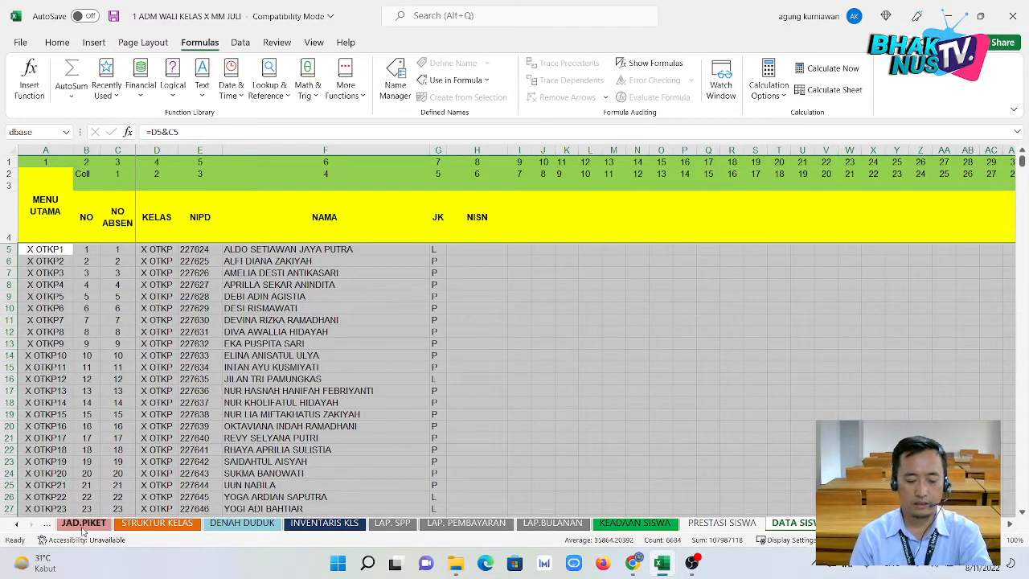
left_click(17, 524)
left_click(16, 524)
left_click(17, 526)
left_click(17, 525)
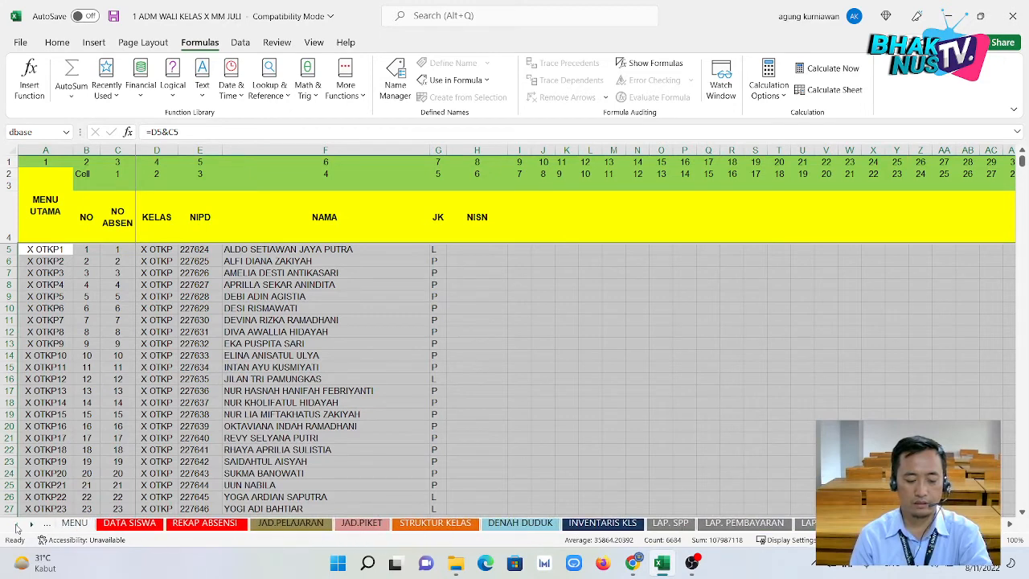
left_click(74, 523)
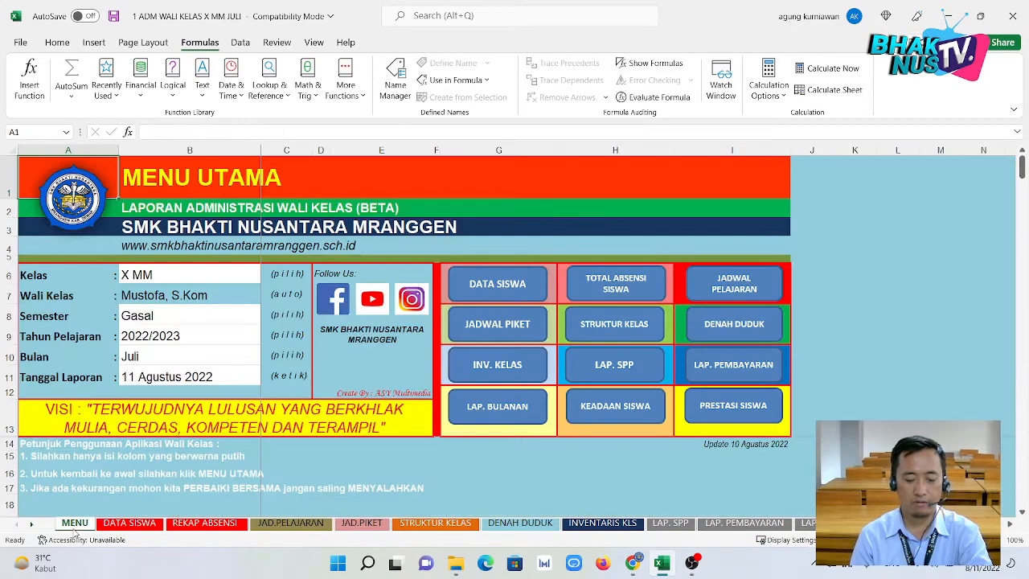
left_click(151, 276)
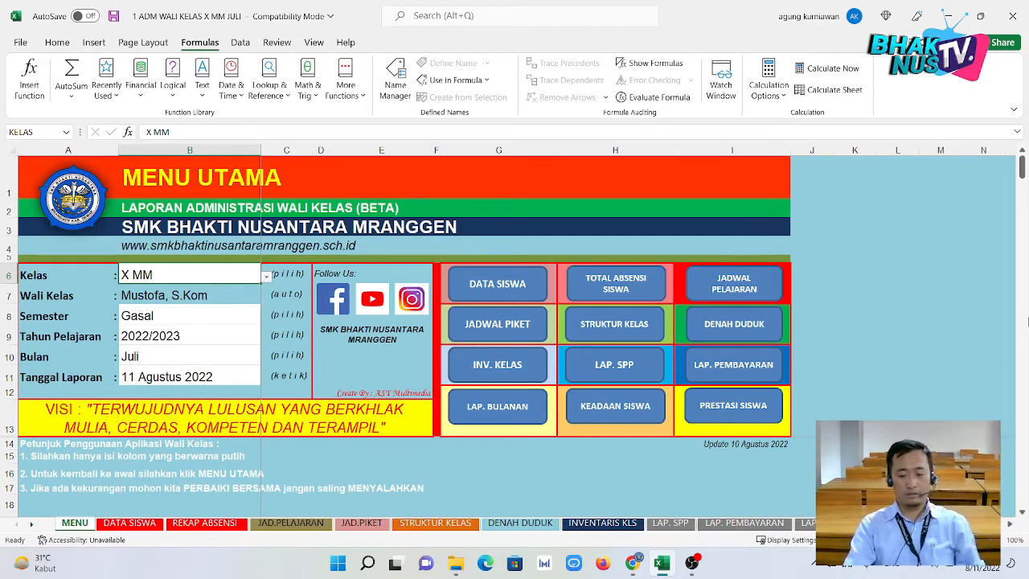
left_click(853, 370)
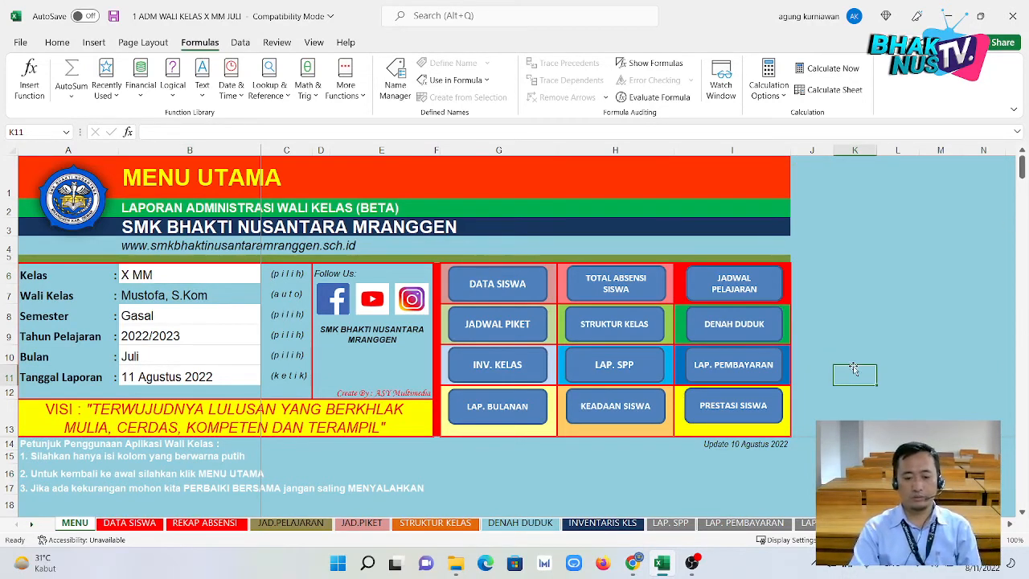
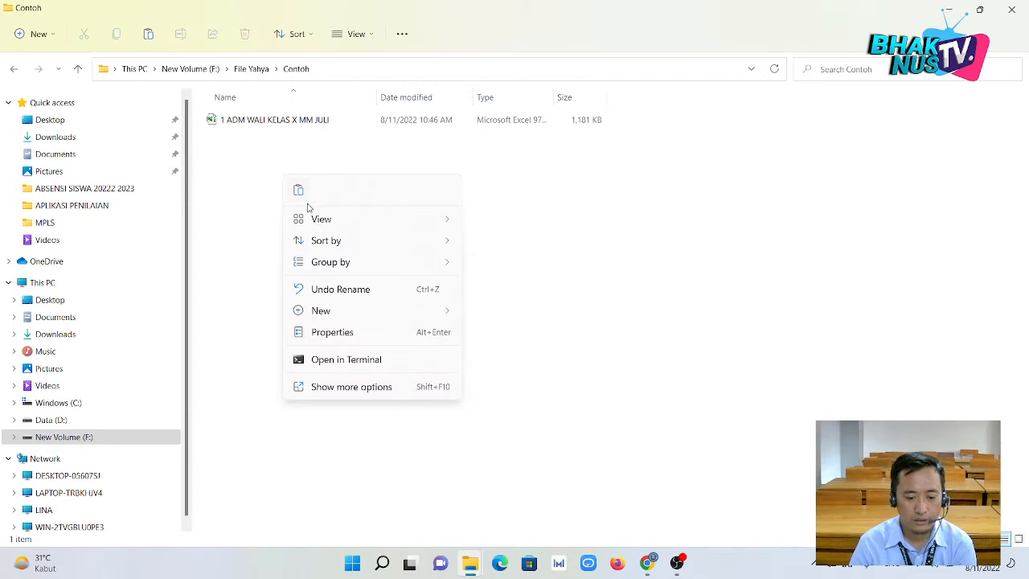
Paste a copy of the July workbook and rename it '2 ADM WALI KELAS X MM AGUSTUS'.
left_click(299, 193)
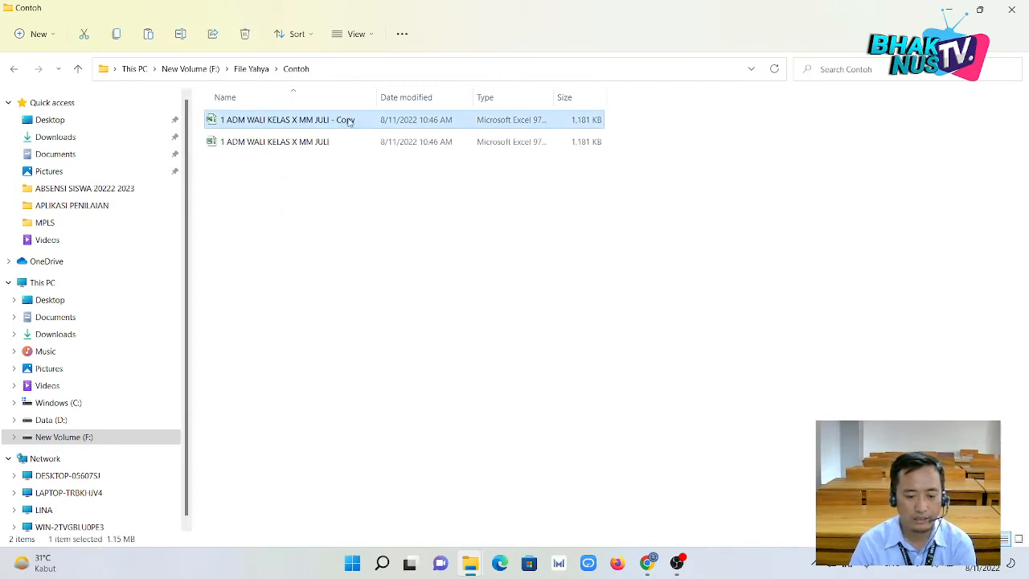
left_click(348, 121)
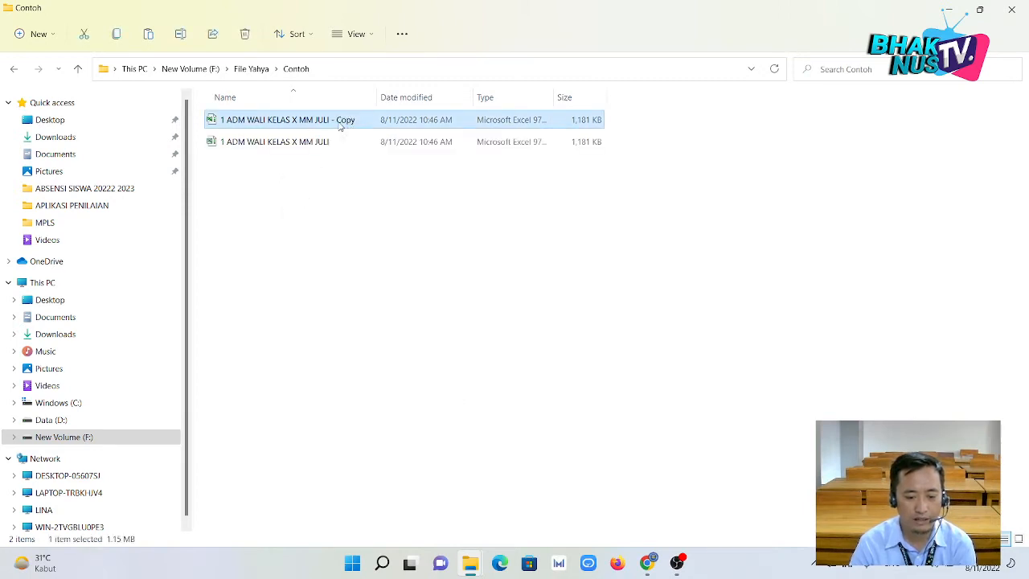
left_click(223, 120)
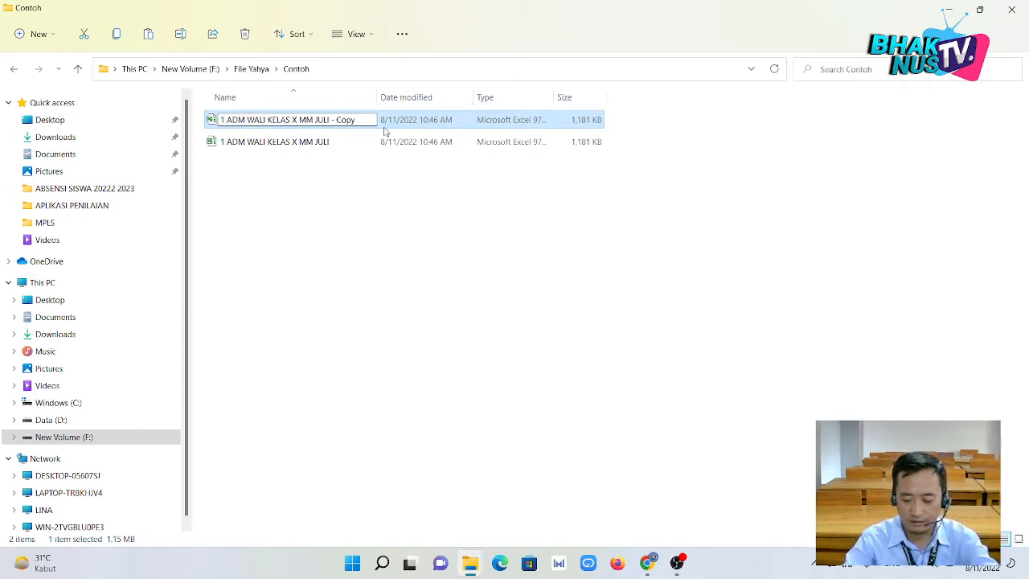
key("BackSpace")
type("2")
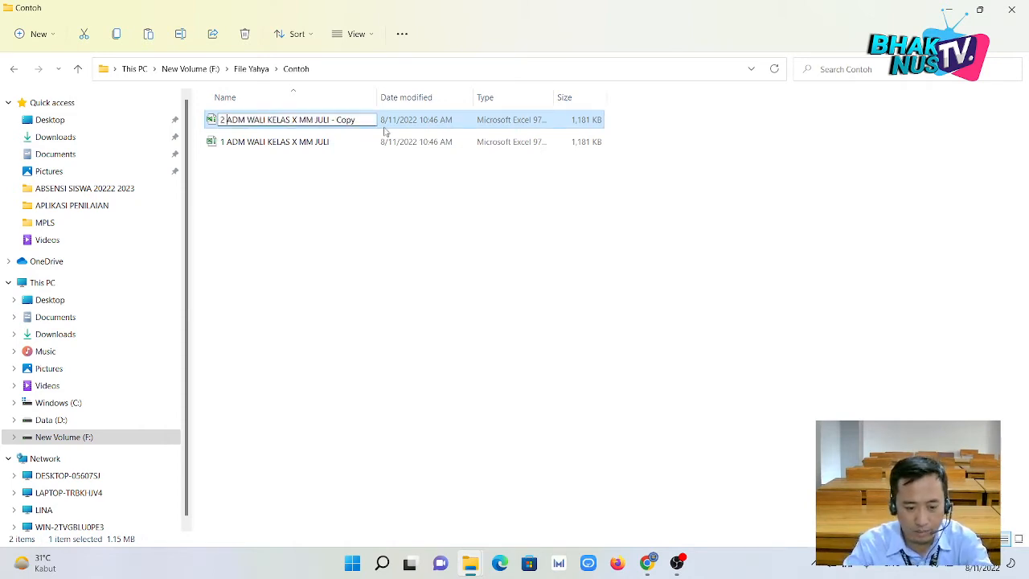
key("BackSpace")
key("BackSpace")
key("BackSpace")
key("BackSpace")
key("BackSpace")
key("BackSpace")
key("BackSpace")
key("BackSpace")
key("BackSpace")
key("BackSpace")
key("BackSpace")
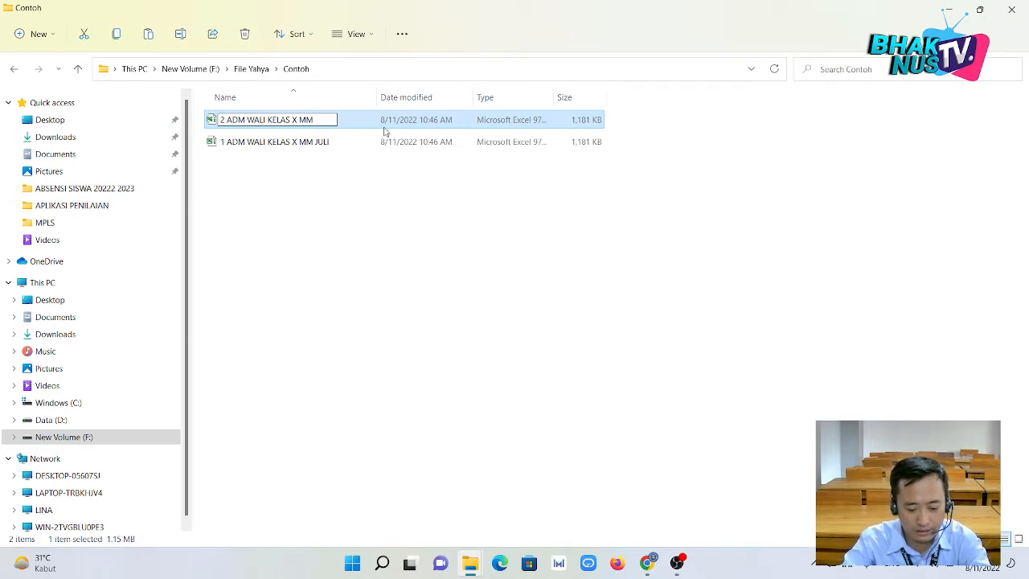
type("ag")
key("BackSpace")
key("BackSpace")
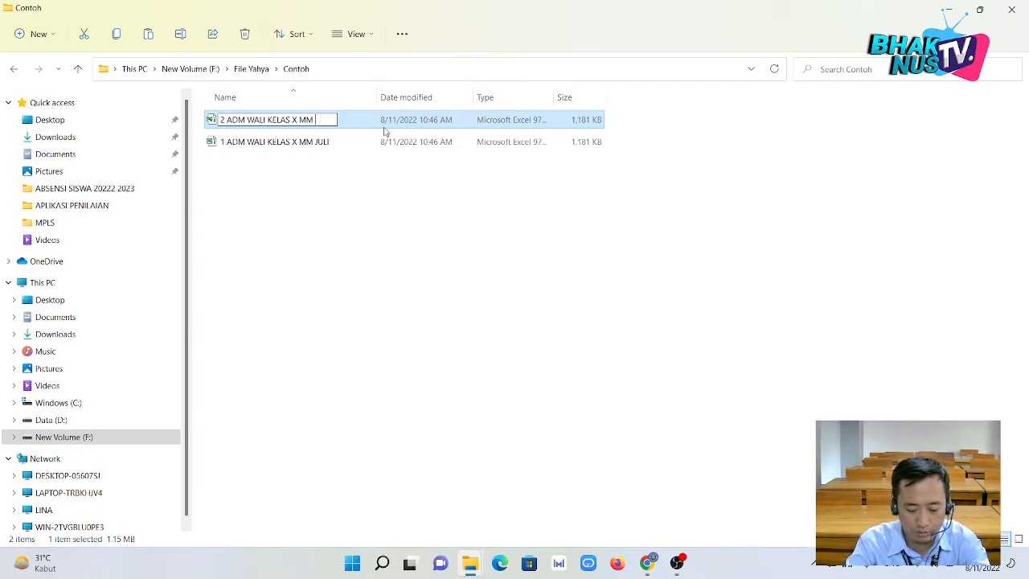
type("AGUSTUS")
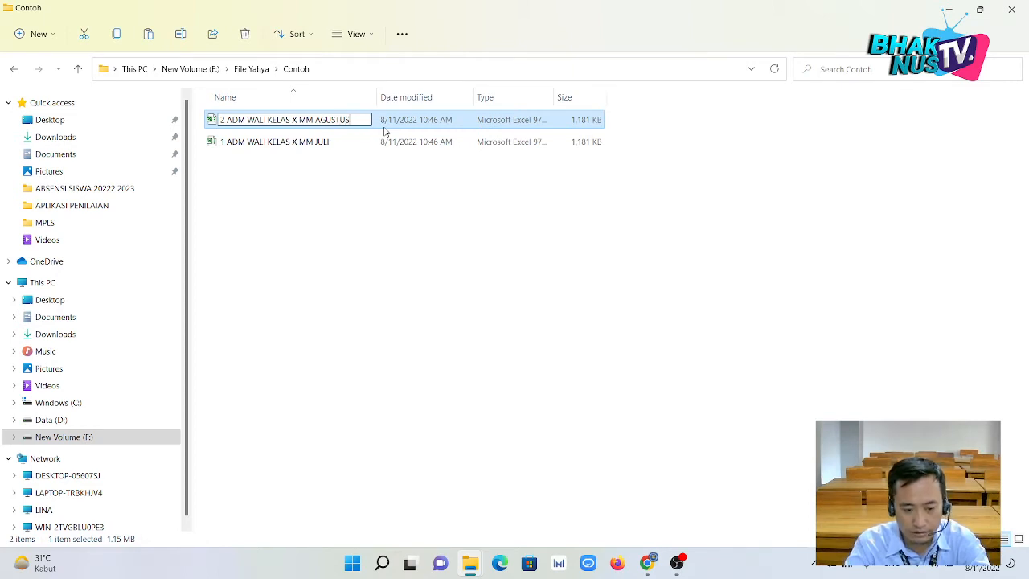
key("Return")
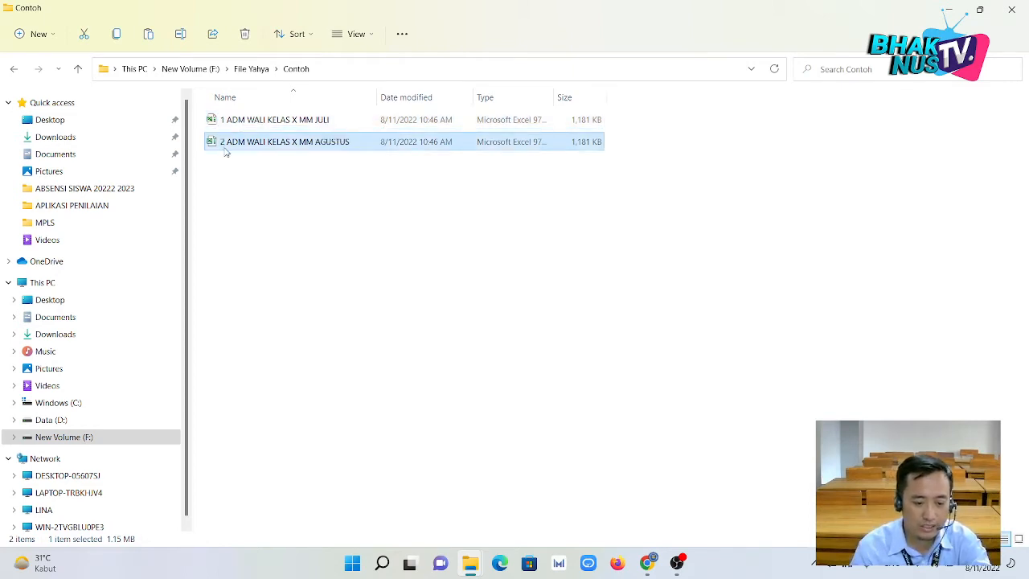
Open the AGUSTUS workbook in Excel.
right_click(283, 149)
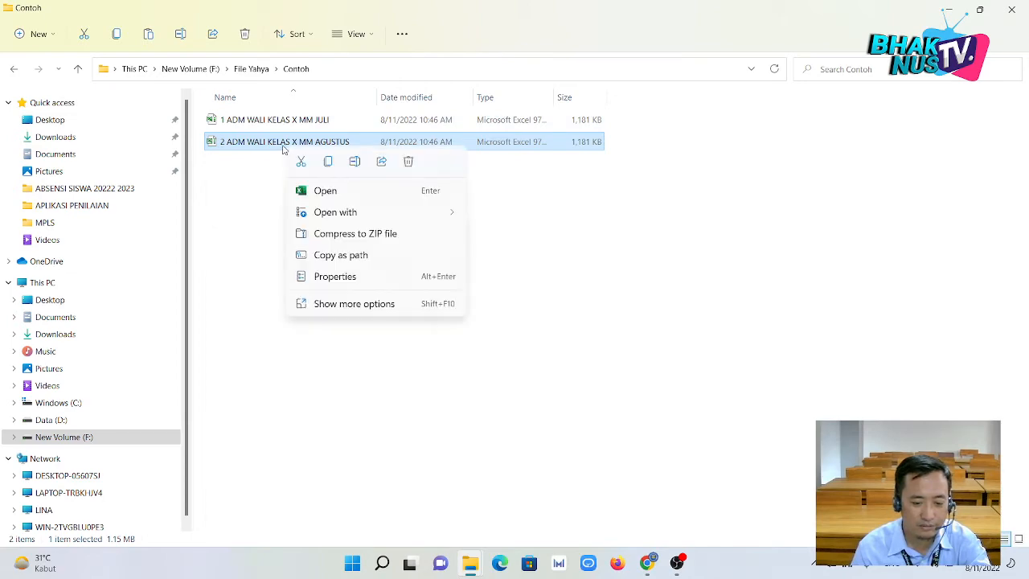
left_click(281, 174)
double_click(295, 142)
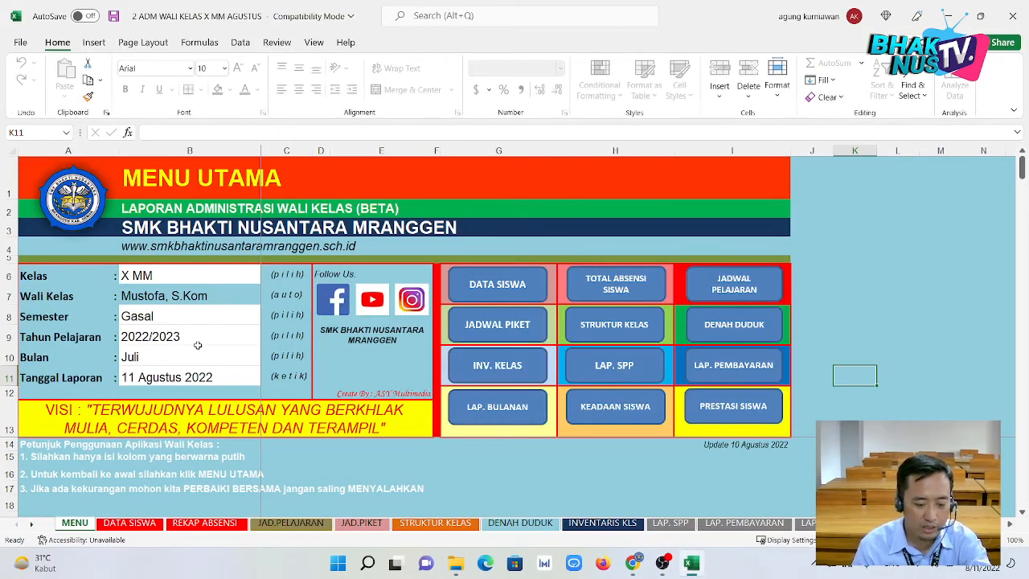
Set the Bulan month on the MENU sheet to Agustus.
left_click(198, 356)
left_click(266, 360)
left_click(252, 380)
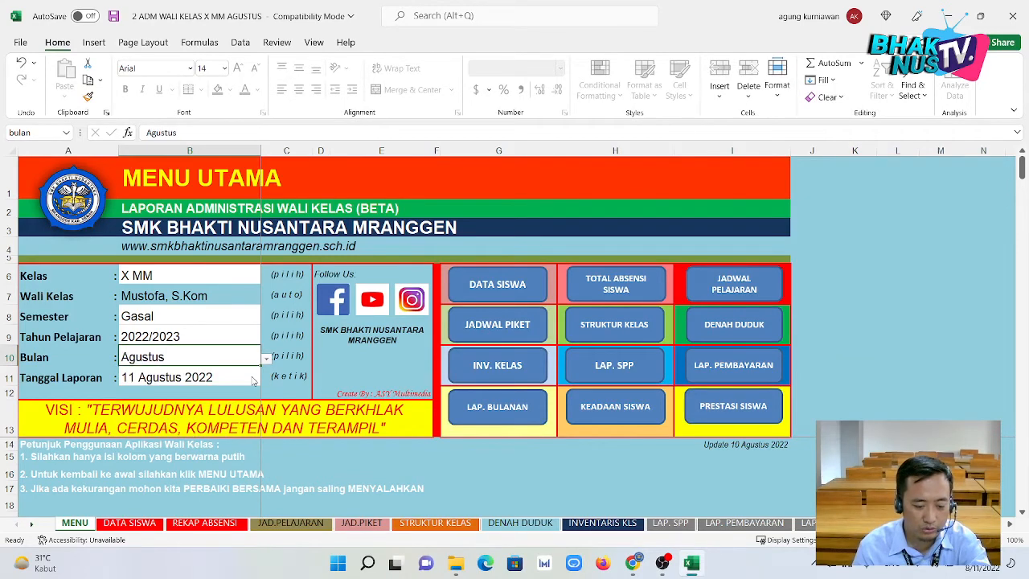
Change the Tanggal Laporan report date to 5 September 2022.
double_click(141, 378)
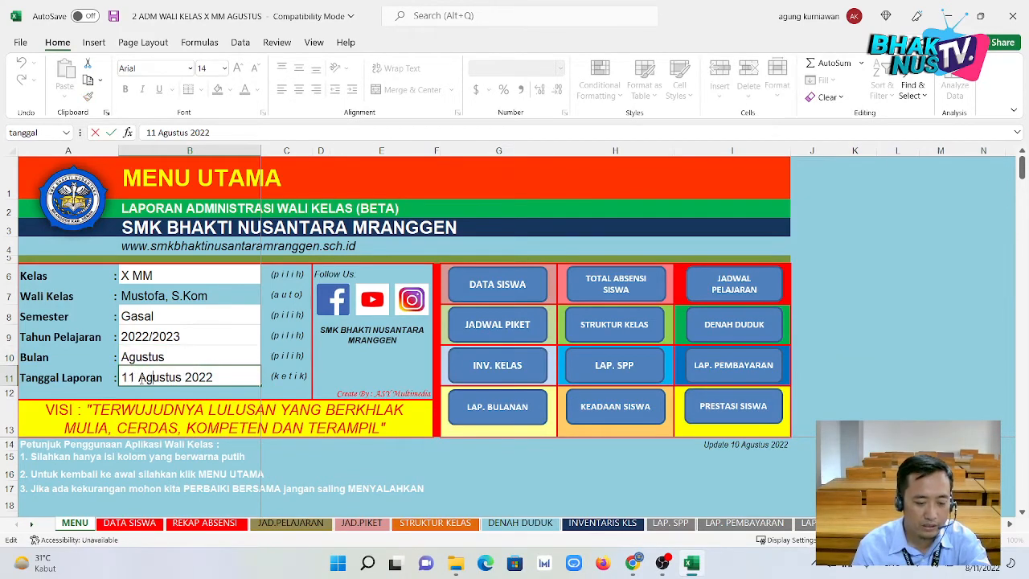
key("BackSpace")
key("BackSpace")
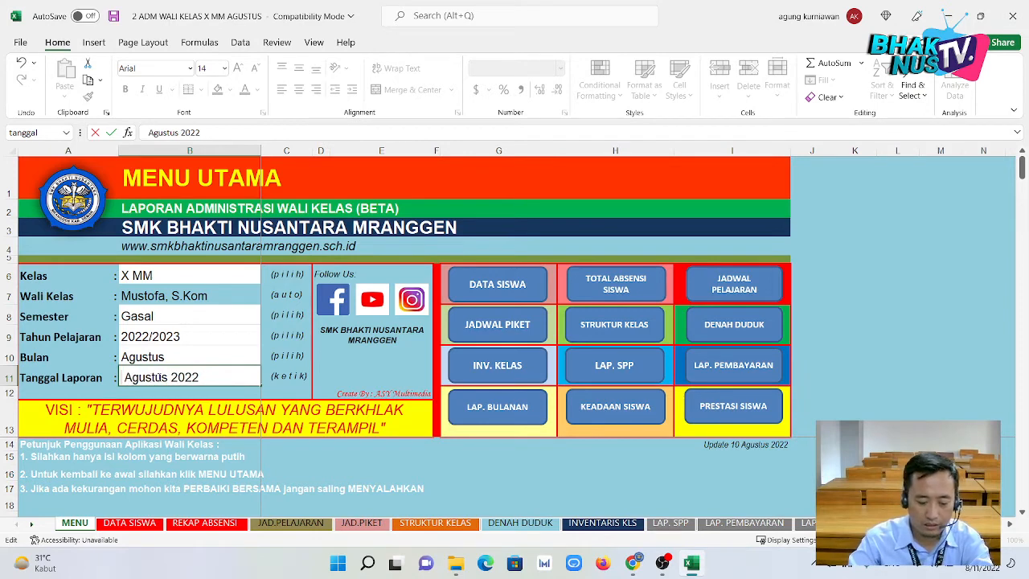
type("5")
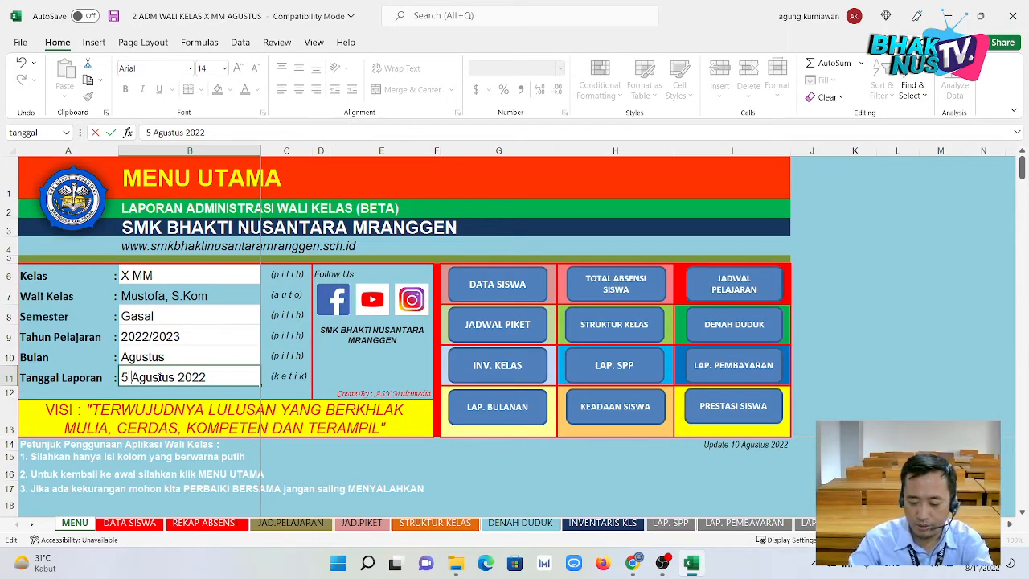
key("Delete")
key("Delete")
key("Delete")
key("Delete")
key("Delete")
key("Delete")
key("Delete")
key("Delete")
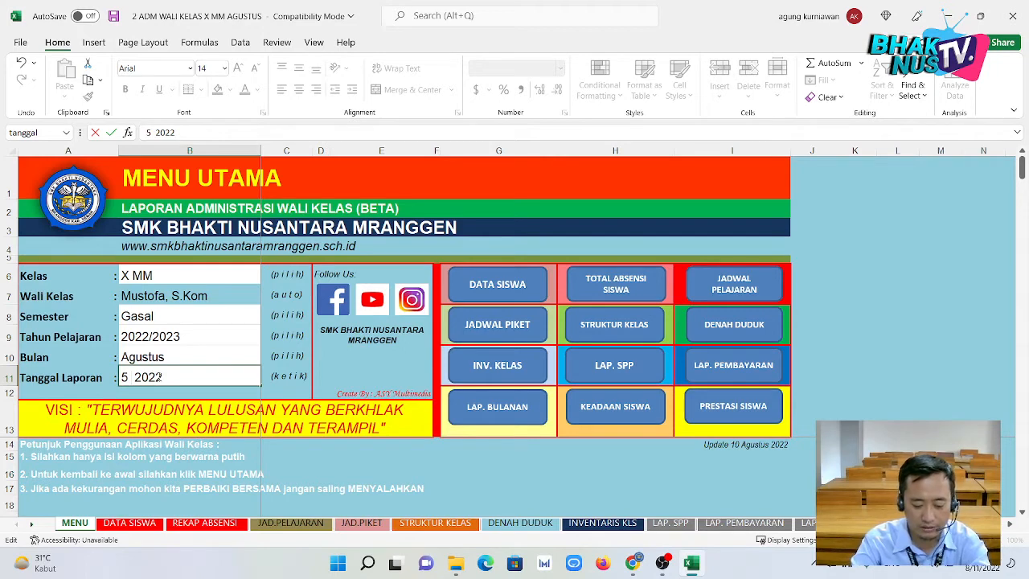
type("Sept")
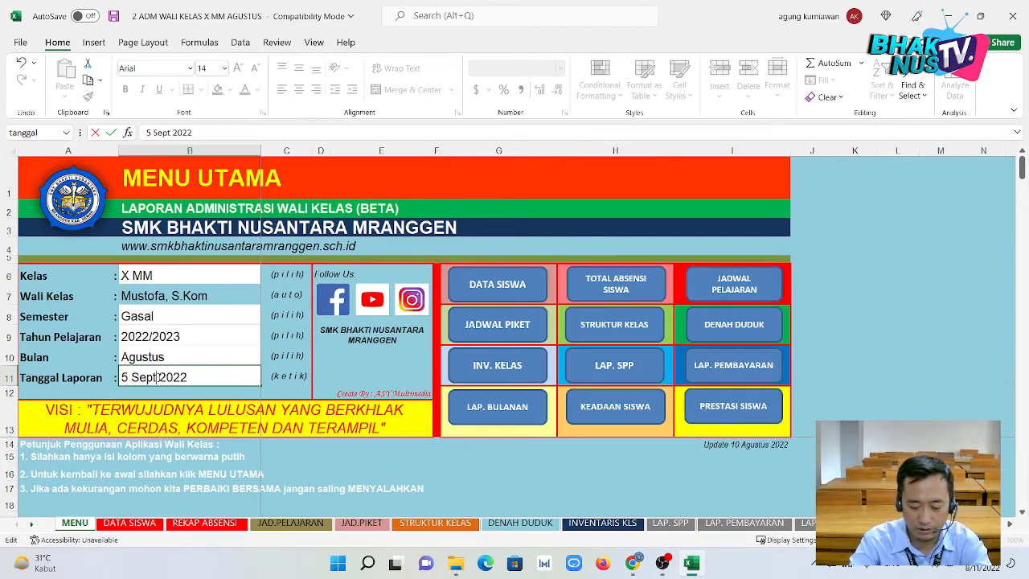
type("ember")
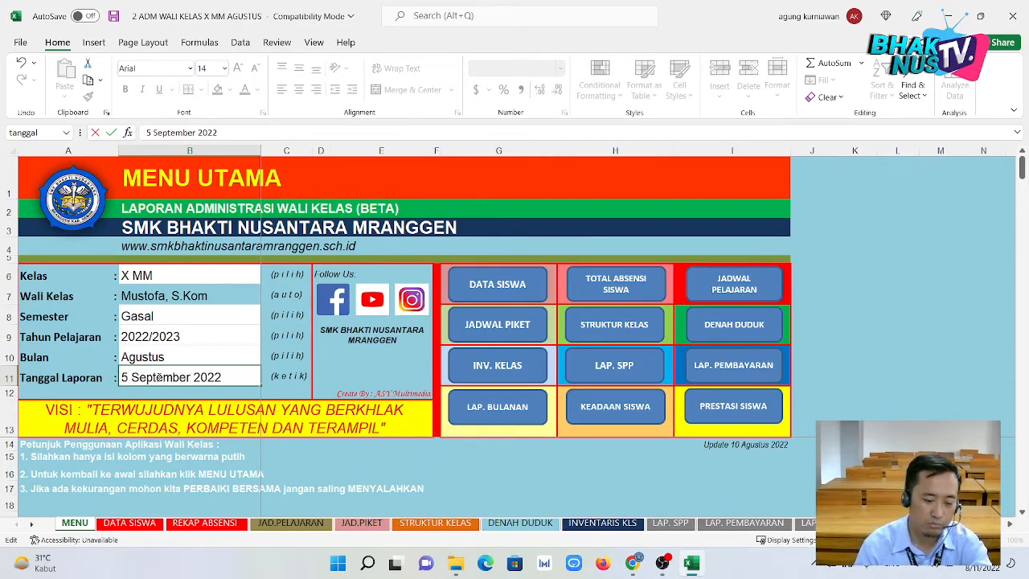
key("Return")
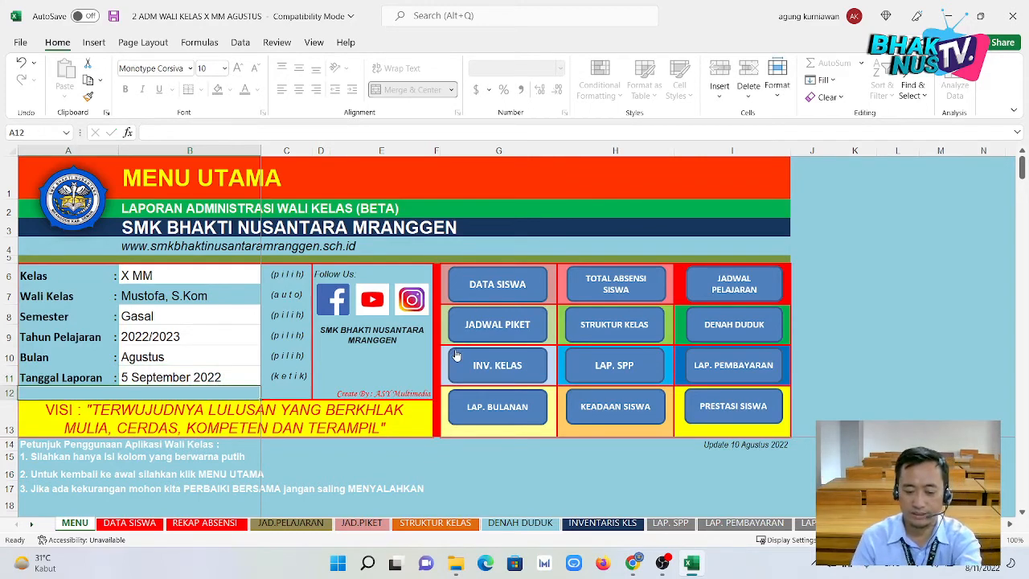
left_click(151, 361)
On the REKAP ABSENSI sheet, clear the sample SAKIT and IJIN absence entries.
left_click(489, 284)
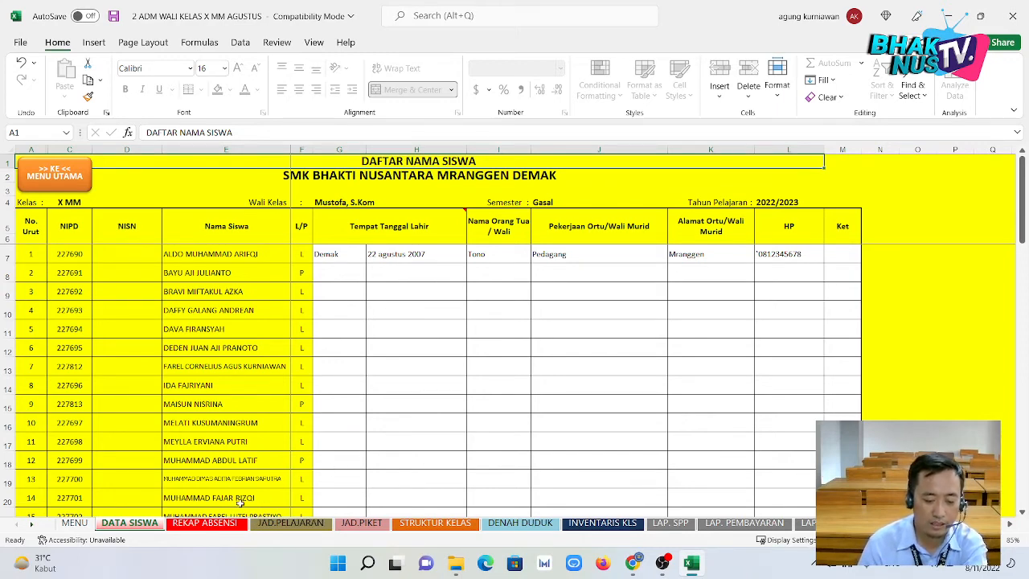
left_click(216, 524)
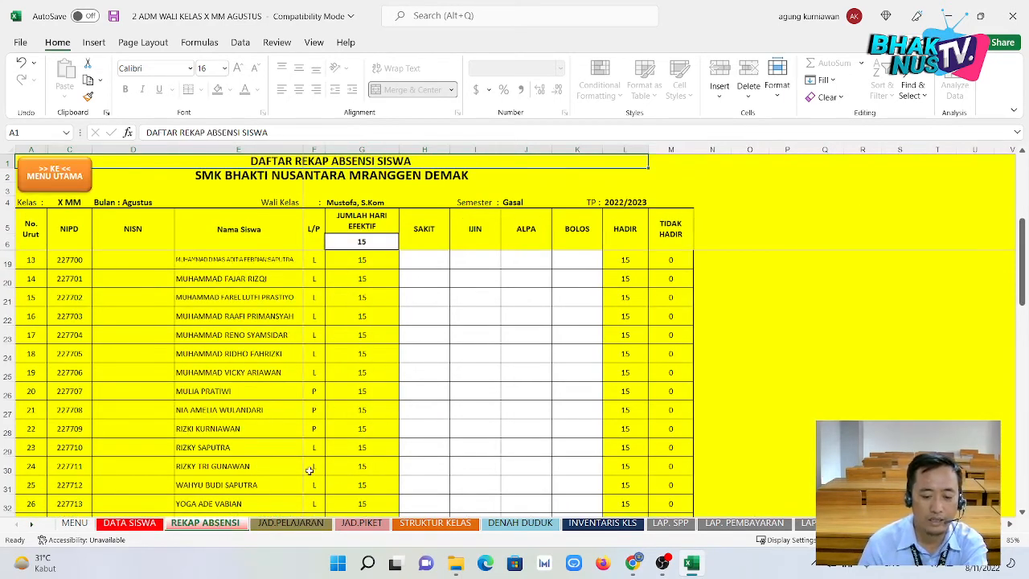
left_click(351, 378)
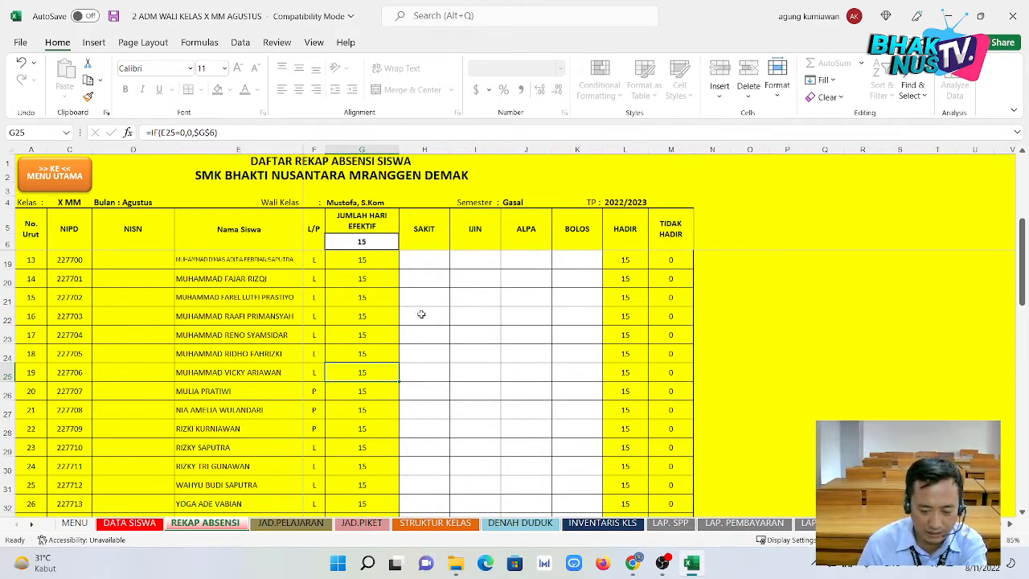
scroll(461, 322, "up", 4)
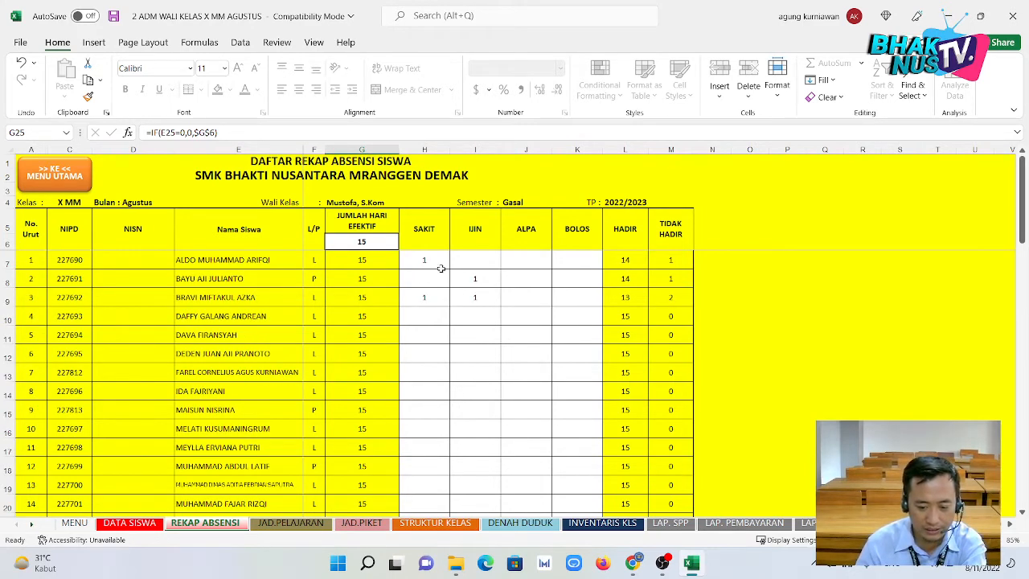
left_click_drag(425, 262, 484, 310)
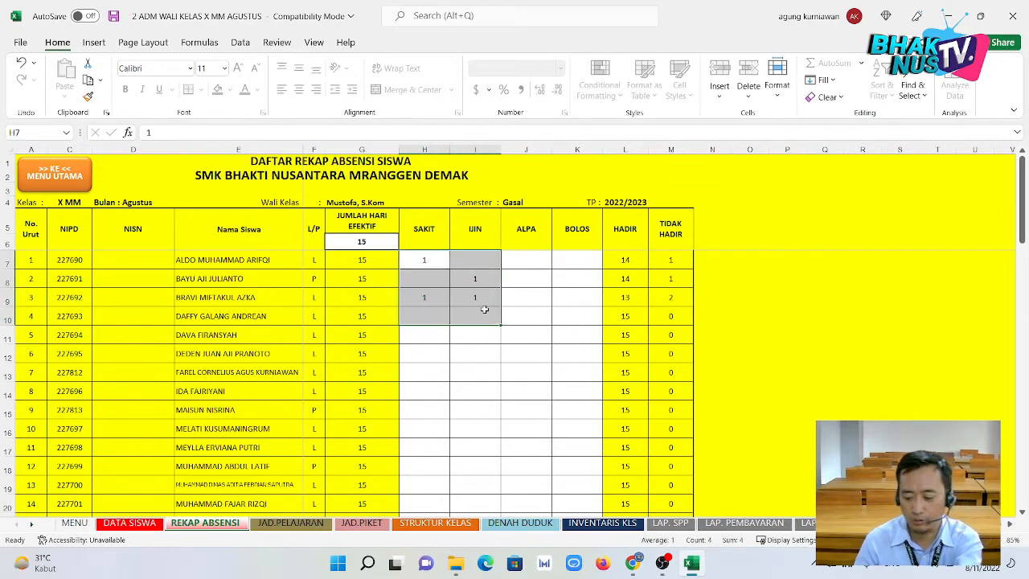
key("Delete")
Set the effective school days in G6 from 15 to 24.
left_click(385, 245)
key("Delete")
left_click(464, 336)
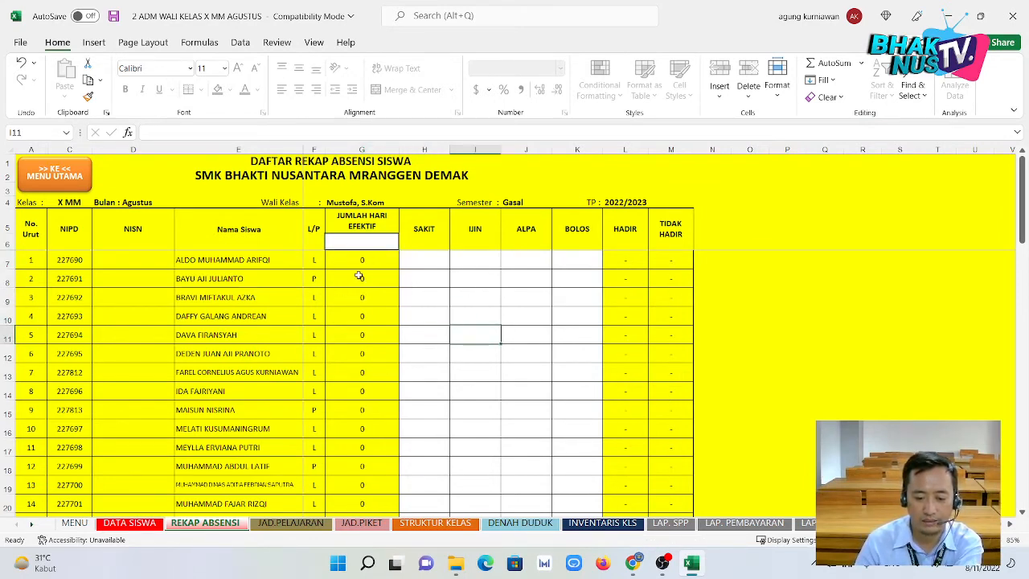
left_click(362, 245)
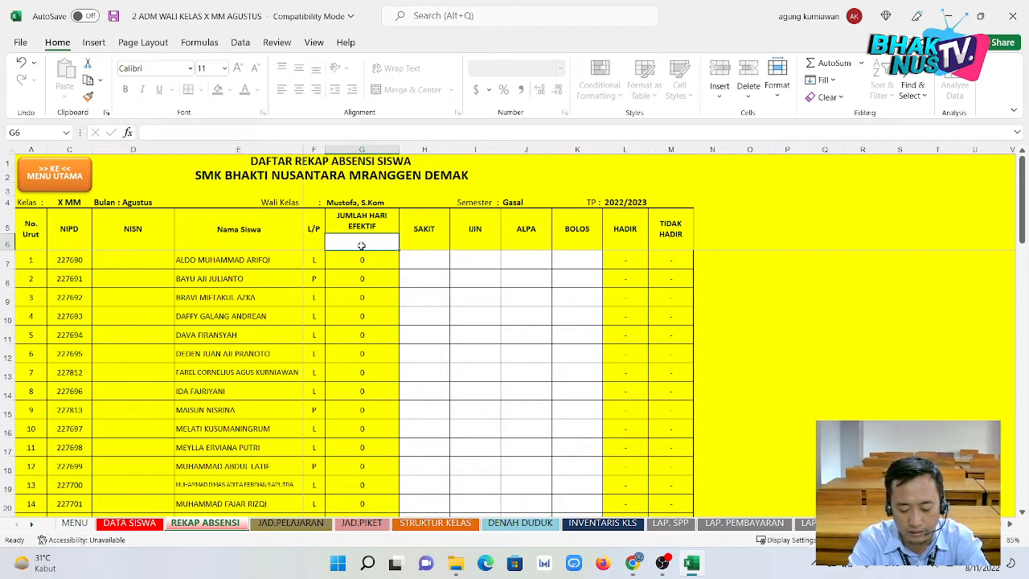
type("2")
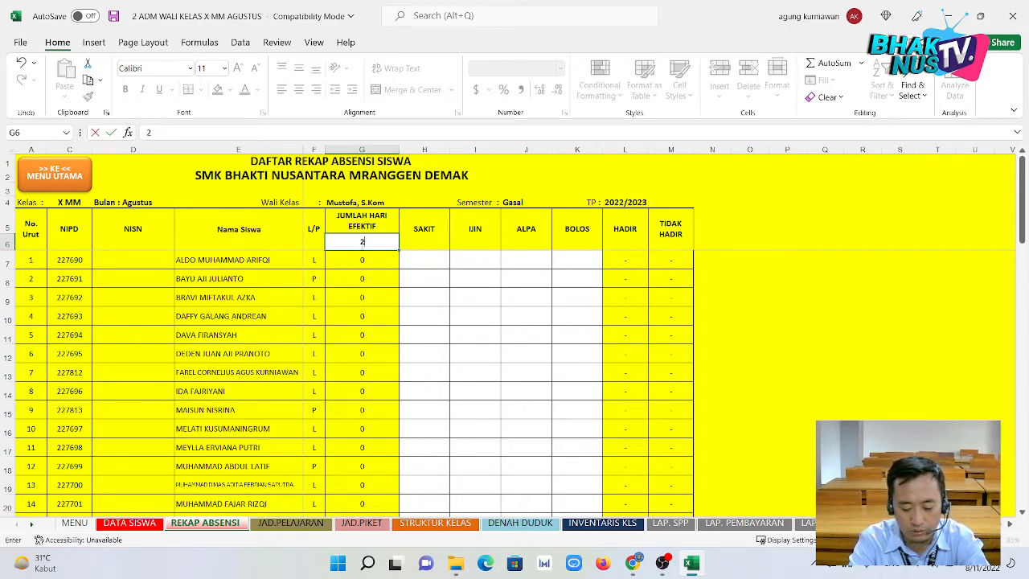
type("4")
key("Return")
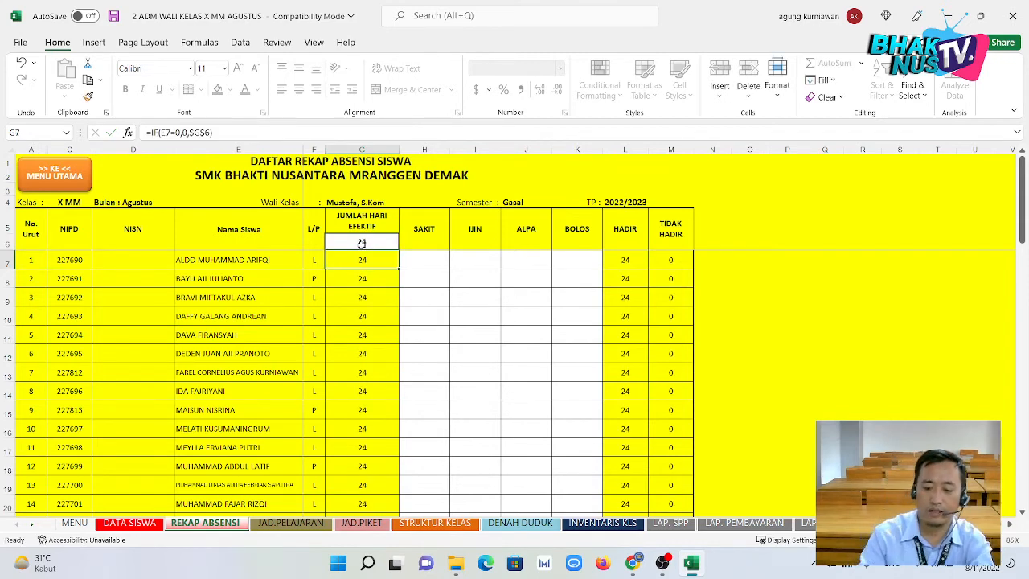
Check several SAKIT and IJIN cells, then view the JAD.PELAJARAN schedule sheet.
left_click(446, 335)
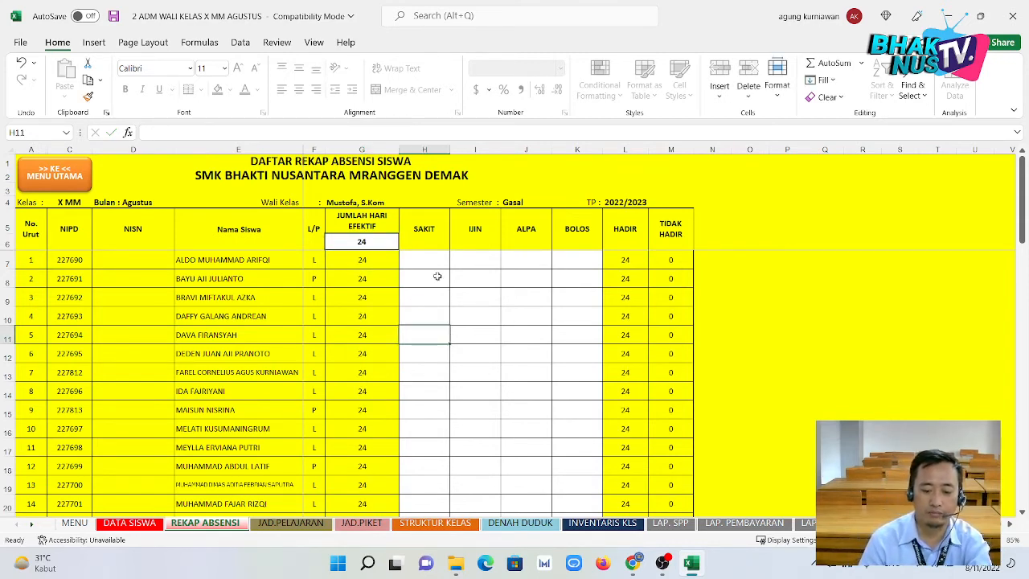
left_click(439, 267)
left_click(470, 358)
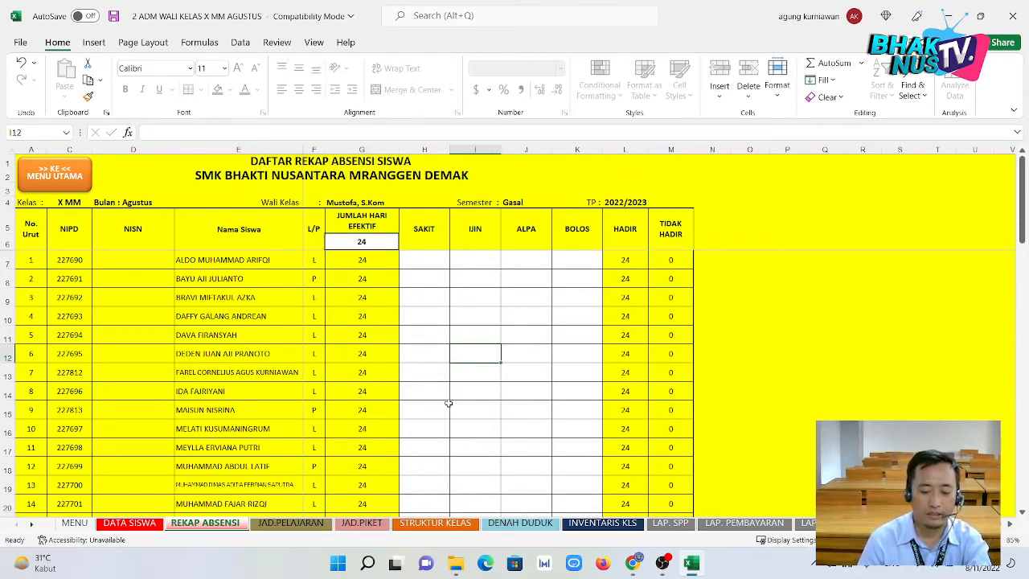
left_click(442, 410)
left_click(490, 441)
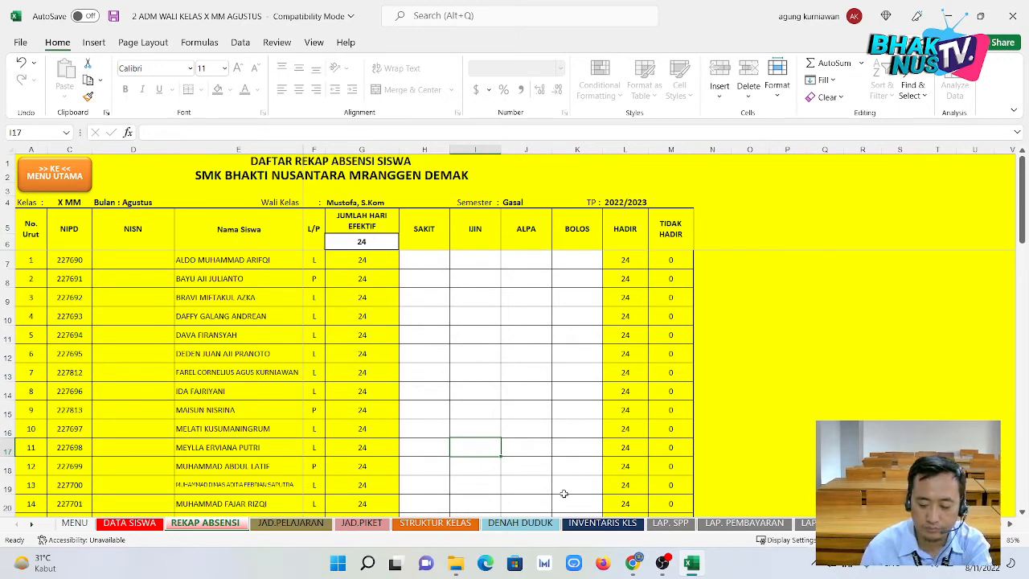
left_click(288, 523)
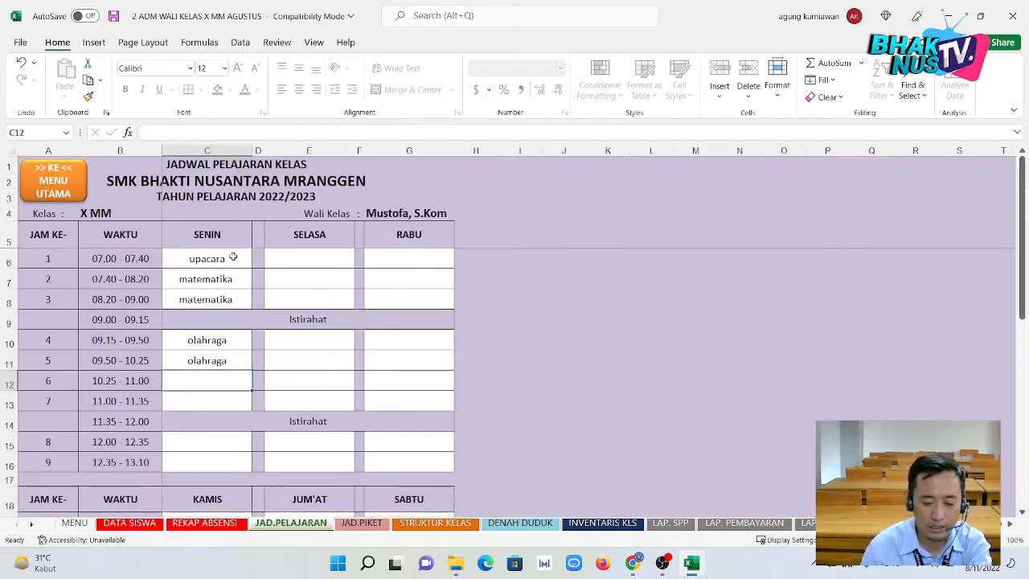
Flip through JAD.PIKET, STRUKTUR KELAS, DENAH DUDUK and INVENTARIS KLS, ending on LAP. SPP.
left_click(361, 524)
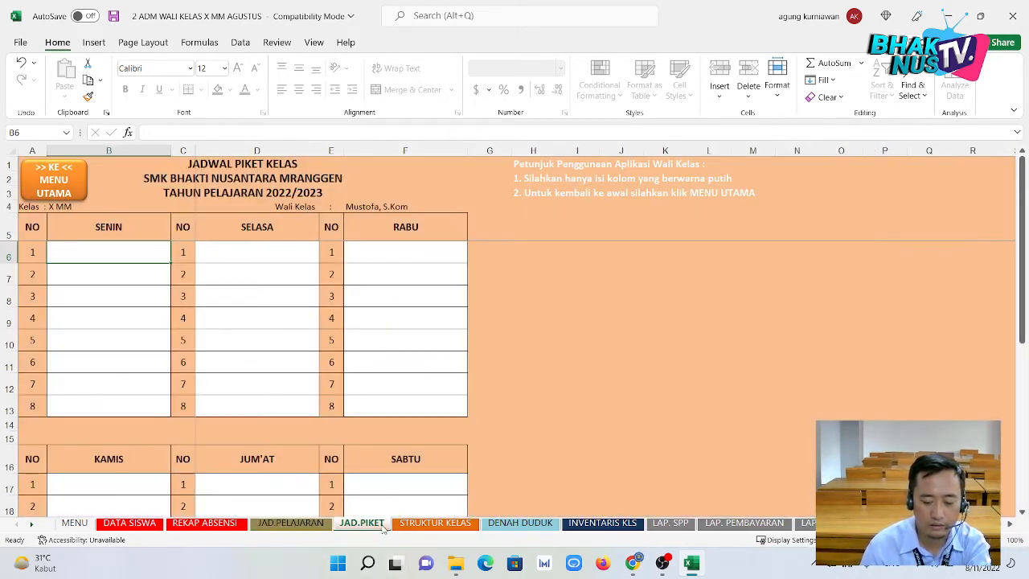
left_click(434, 524)
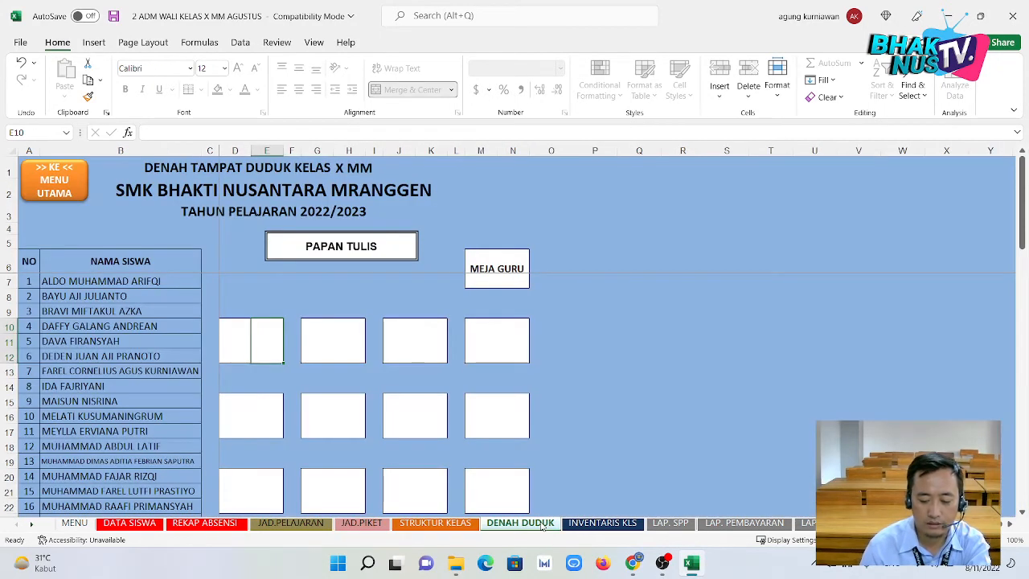
left_click(532, 523)
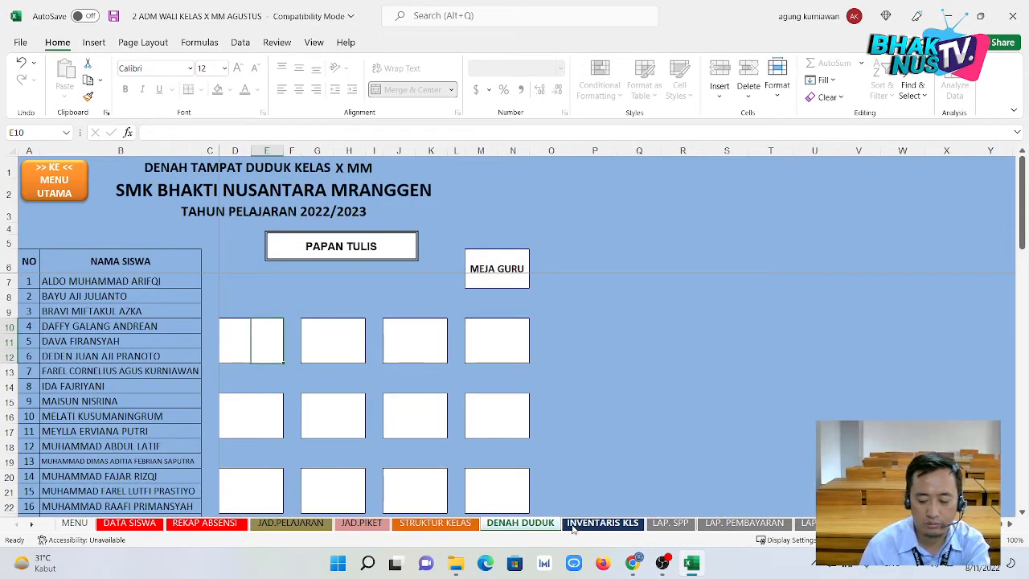
left_click(573, 524)
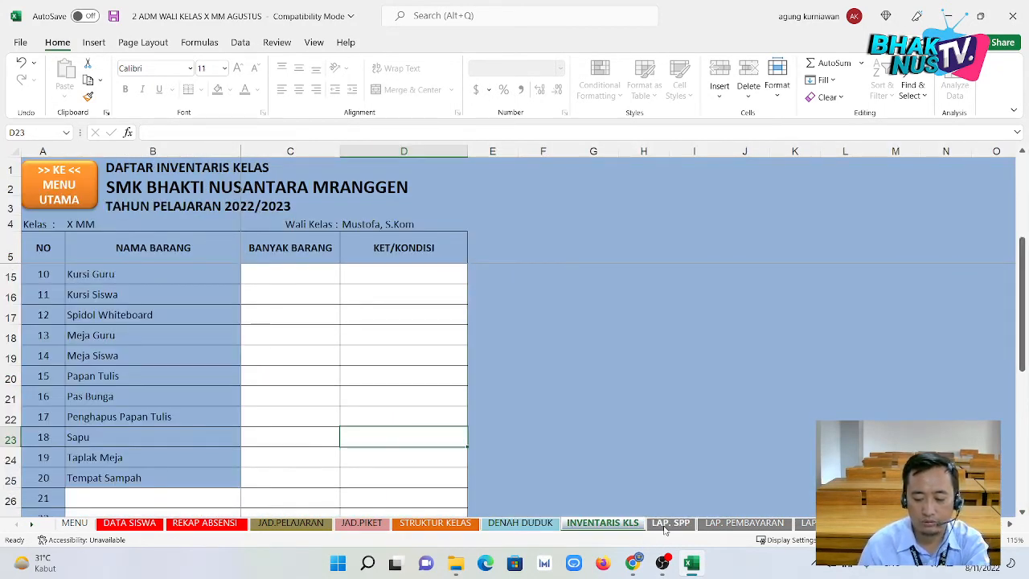
left_click(669, 523)
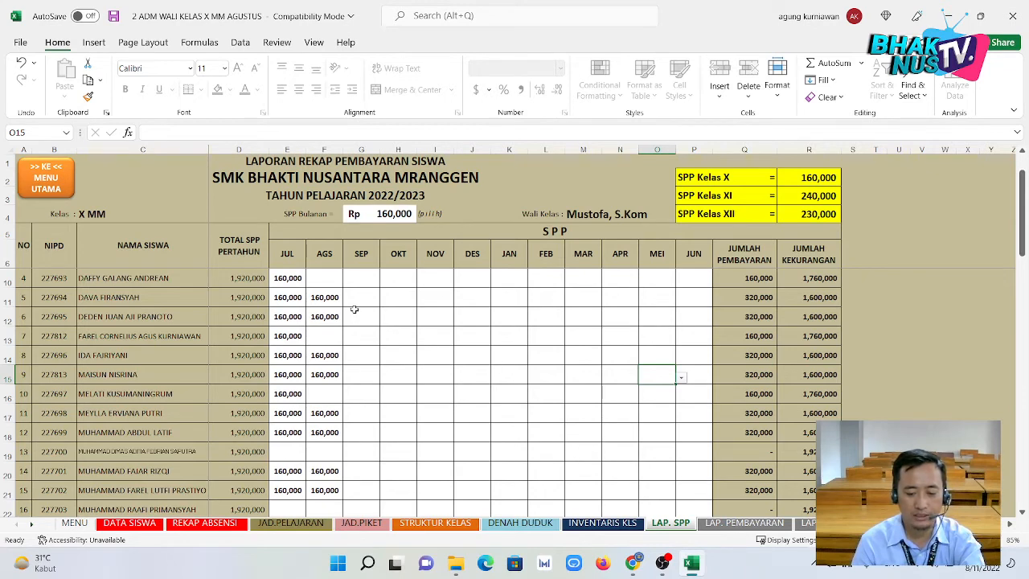
Enter 160,000 July and August payments in E19 and F19 for student 13.
left_click(285, 453)
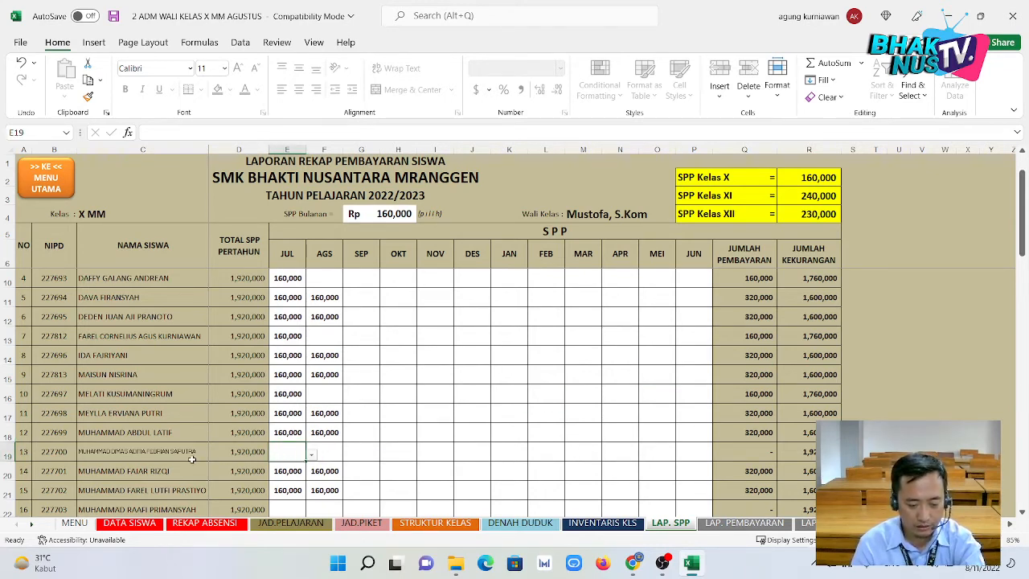
left_click(310, 455)
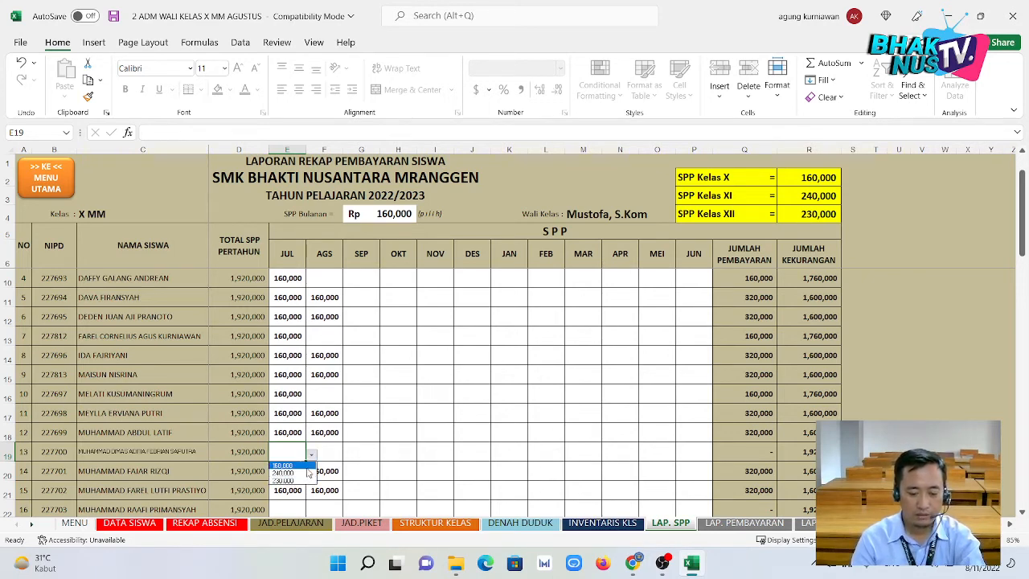
left_click(313, 471)
left_click(316, 455)
left_click(348, 455)
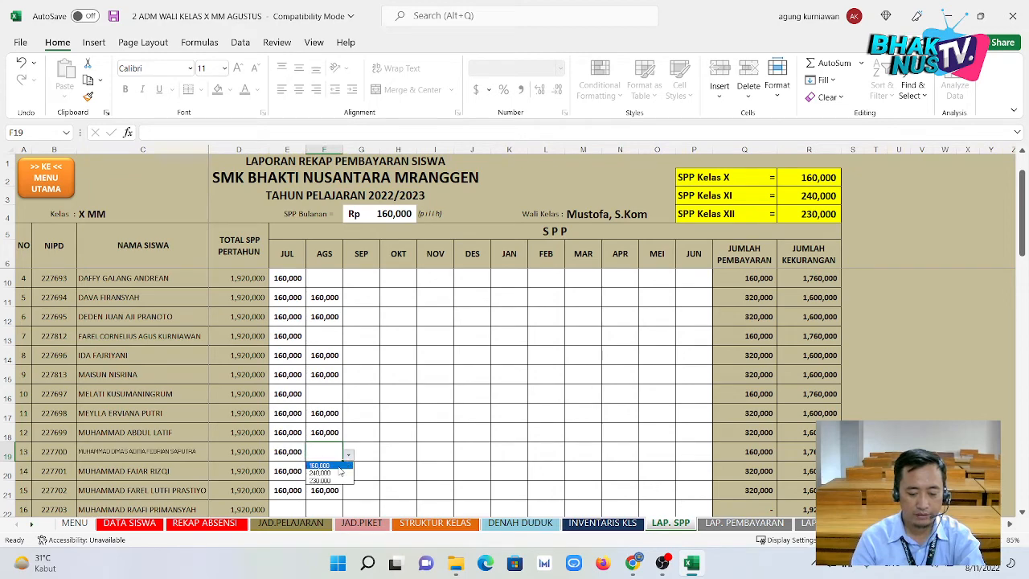
left_click(339, 471)
left_click(405, 455)
Switch to the LAP. PEMBAYARAN sheet, save the workbook and close Excel.
scroll(472, 452, "down", 3)
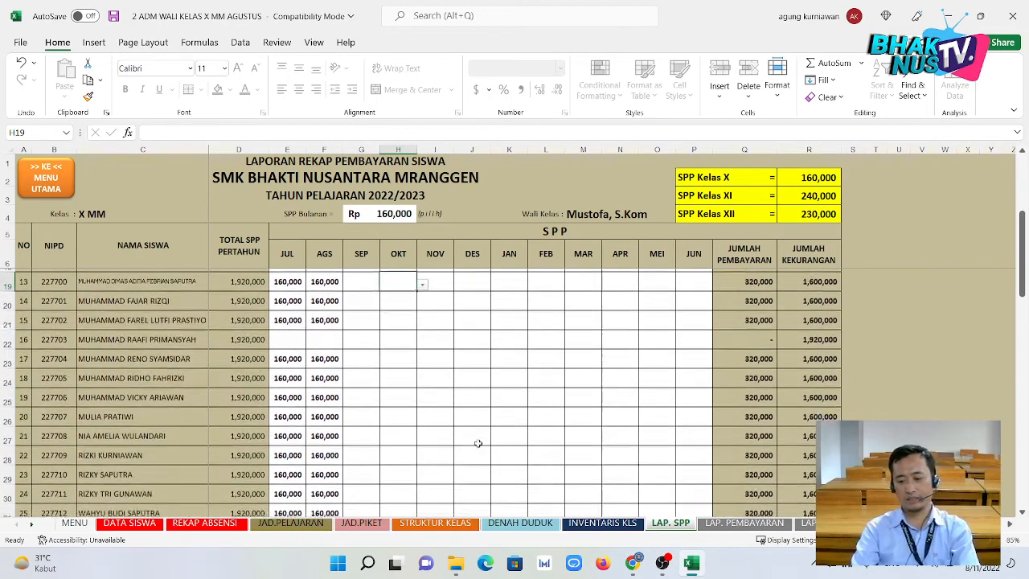
left_click(743, 524)
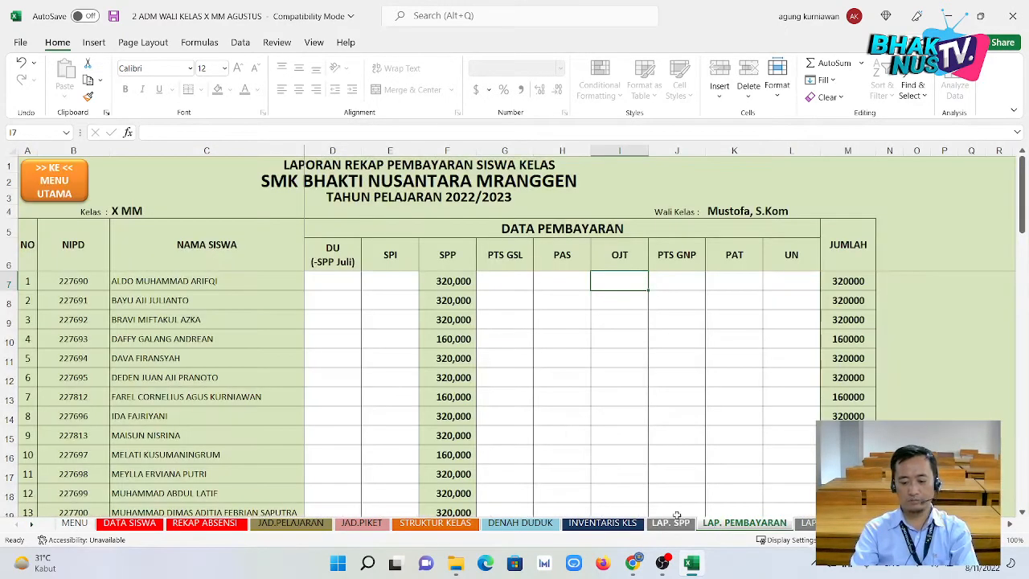
left_click(119, 16)
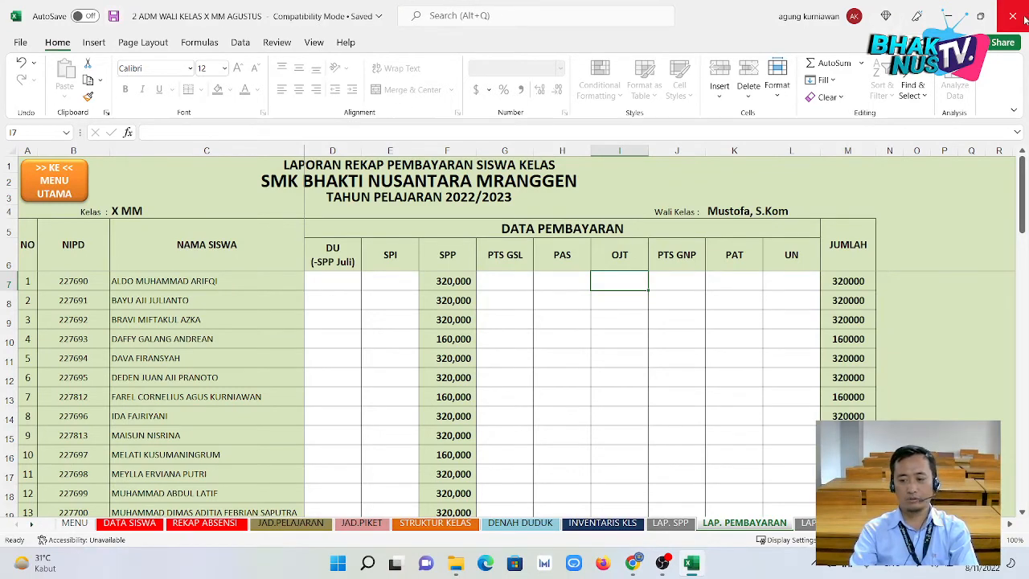
left_click(1024, 18)
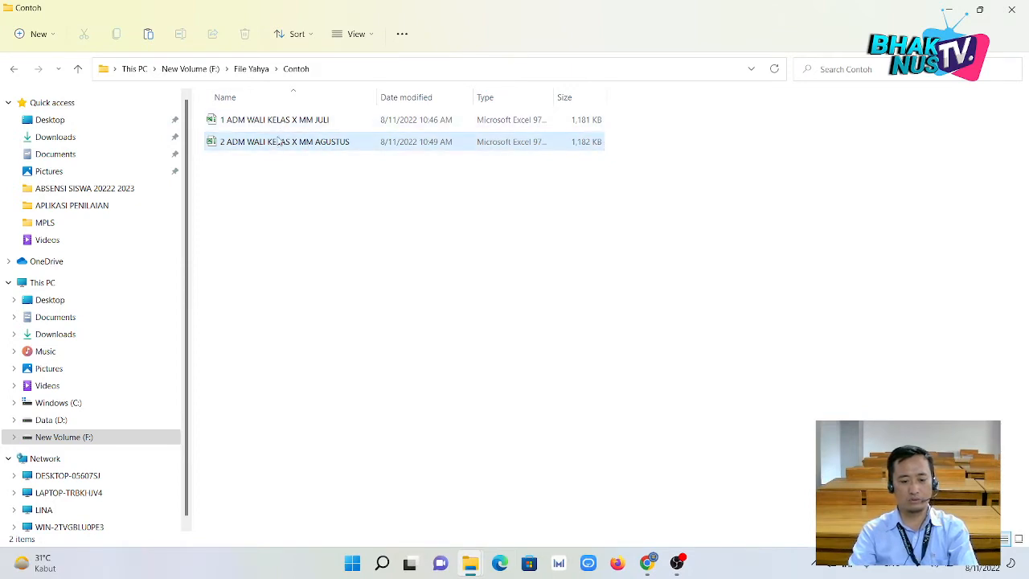
left_click(285, 122)
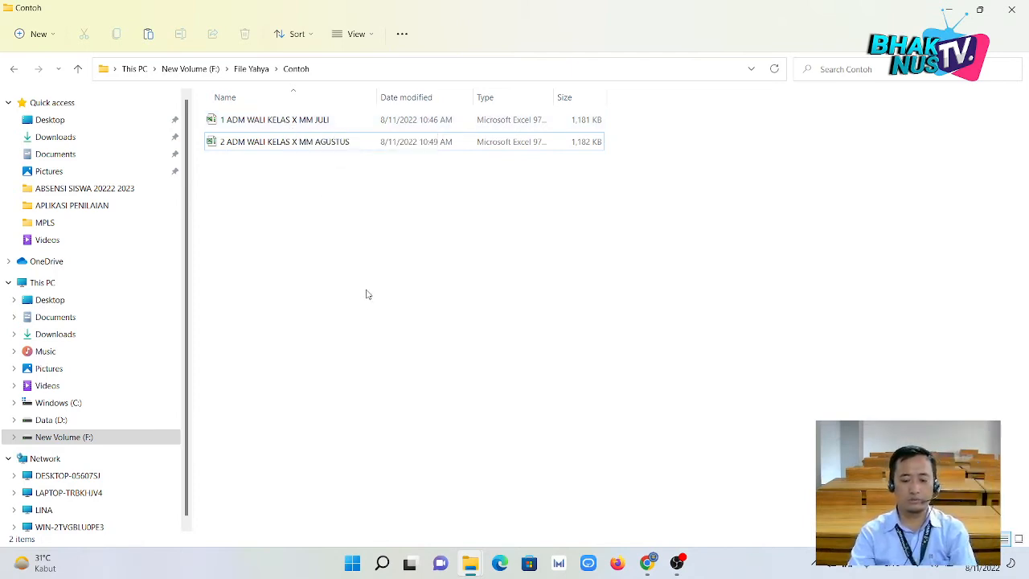
mouse_move(472, 569)
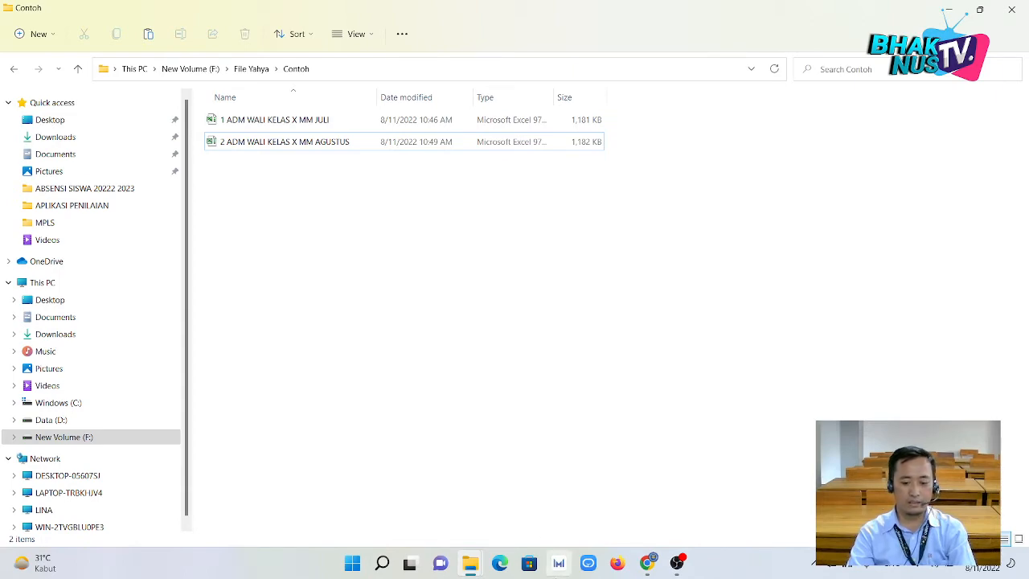
In the Google Drive tab, navigate from File BN into Laporan Wali Kelas and back.
left_click(646, 565)
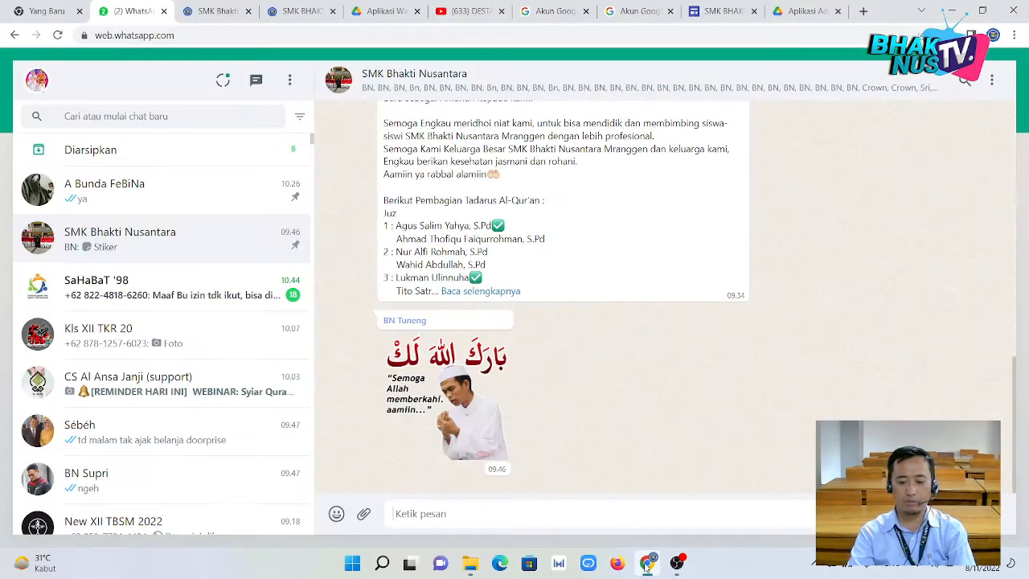
left_click(386, 12)
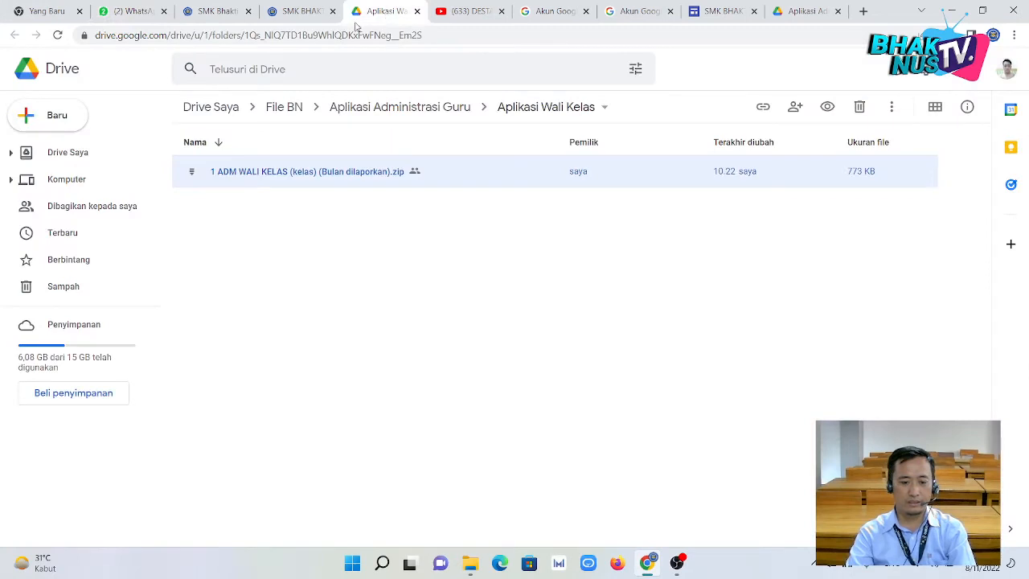
left_click(284, 111)
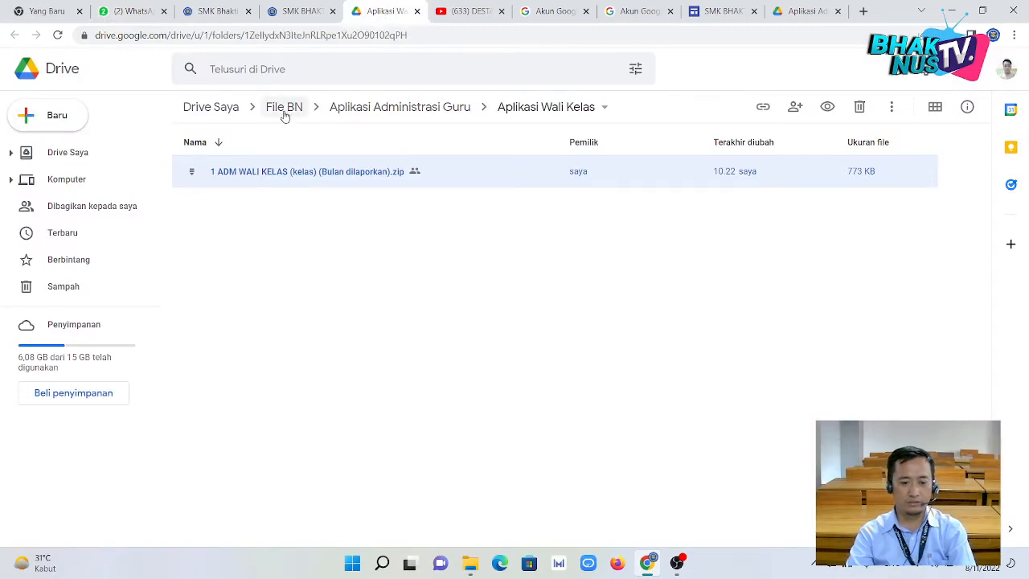
left_click(222, 111)
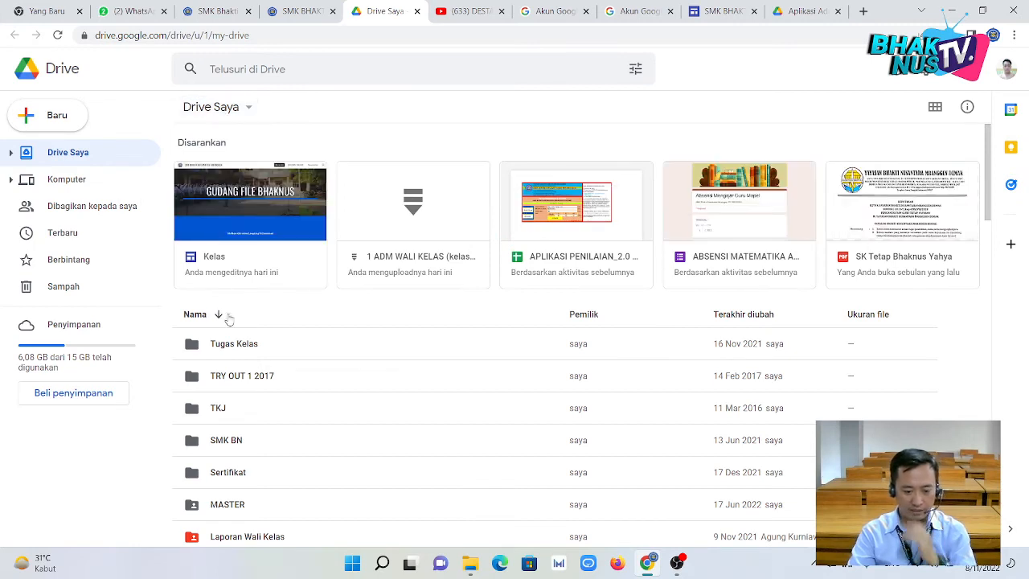
scroll(271, 390, "down", 1)
double_click(249, 470)
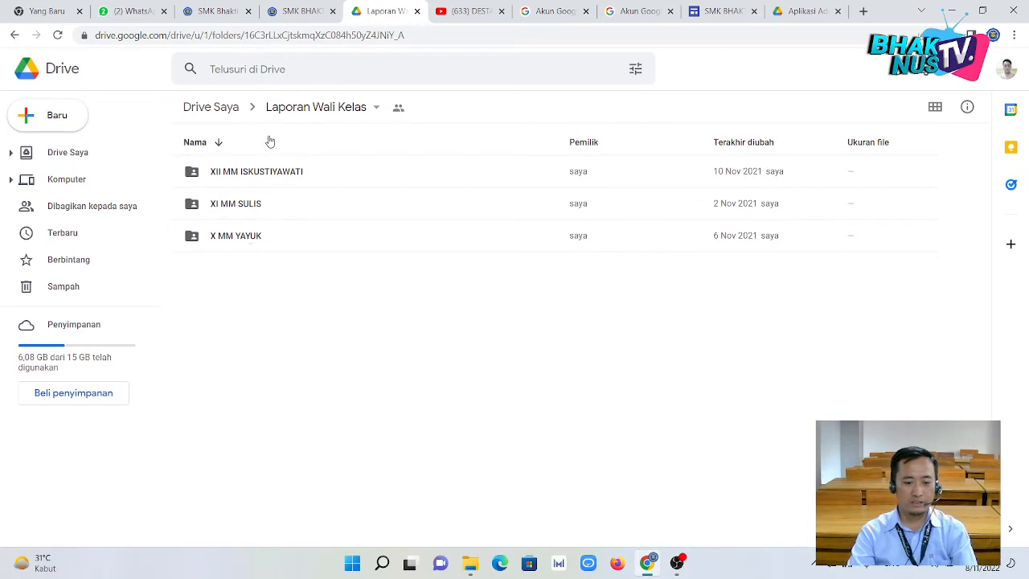
left_click(207, 107)
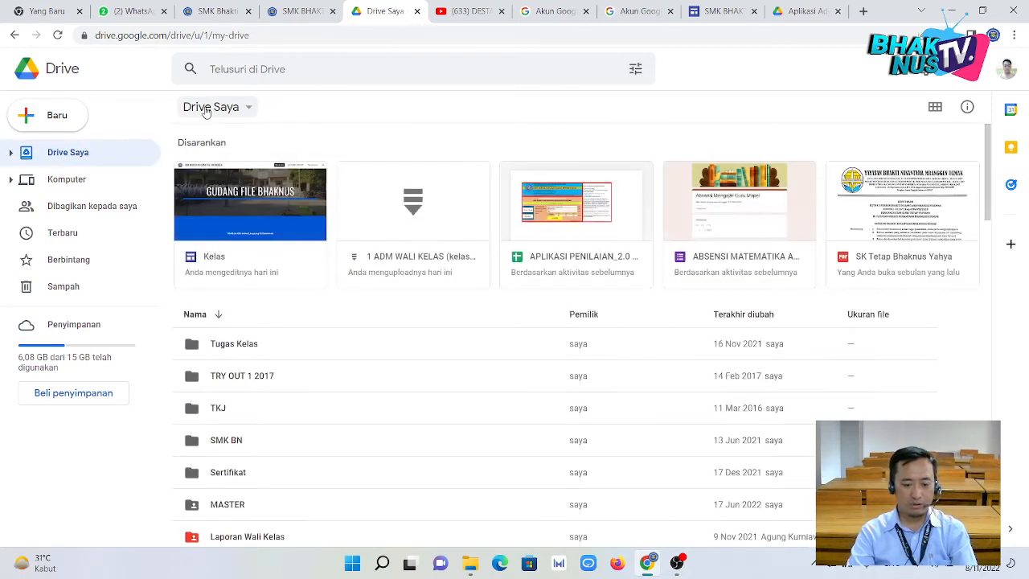
Reopen Laporan Wali Kelas, look over its options, then return to My Drive and select it.
double_click(250, 537)
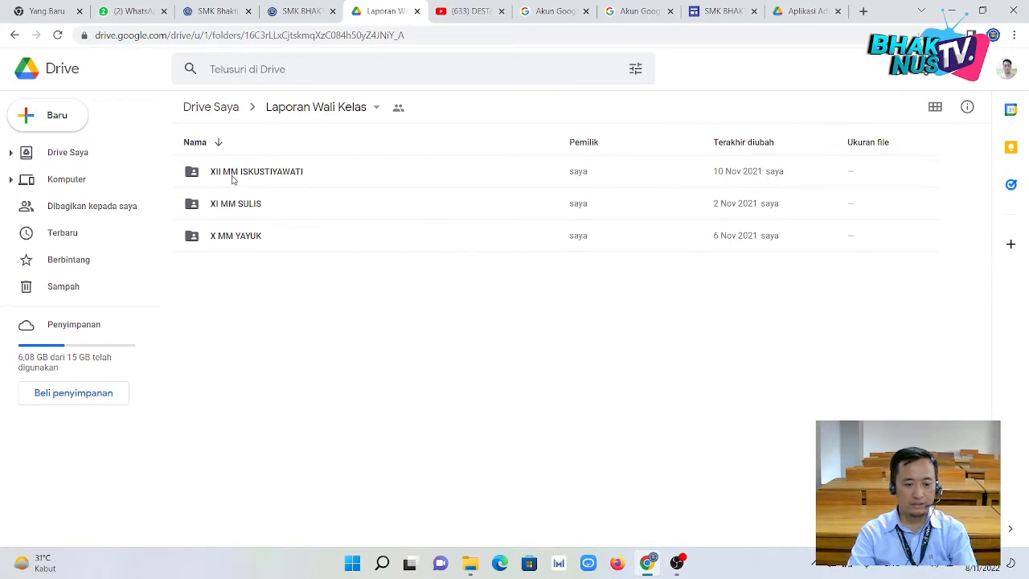
left_click(298, 112)
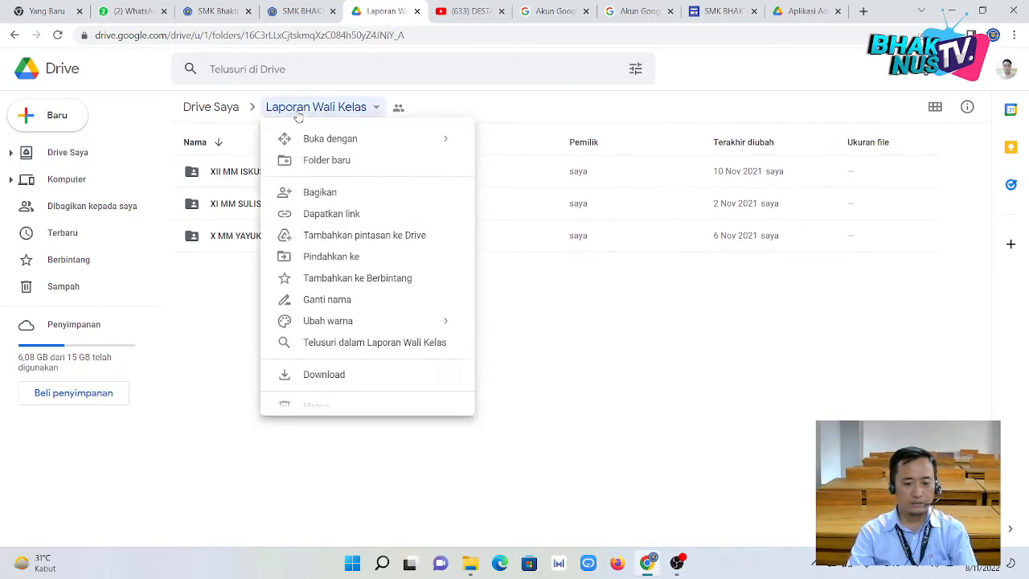
left_click(298, 448)
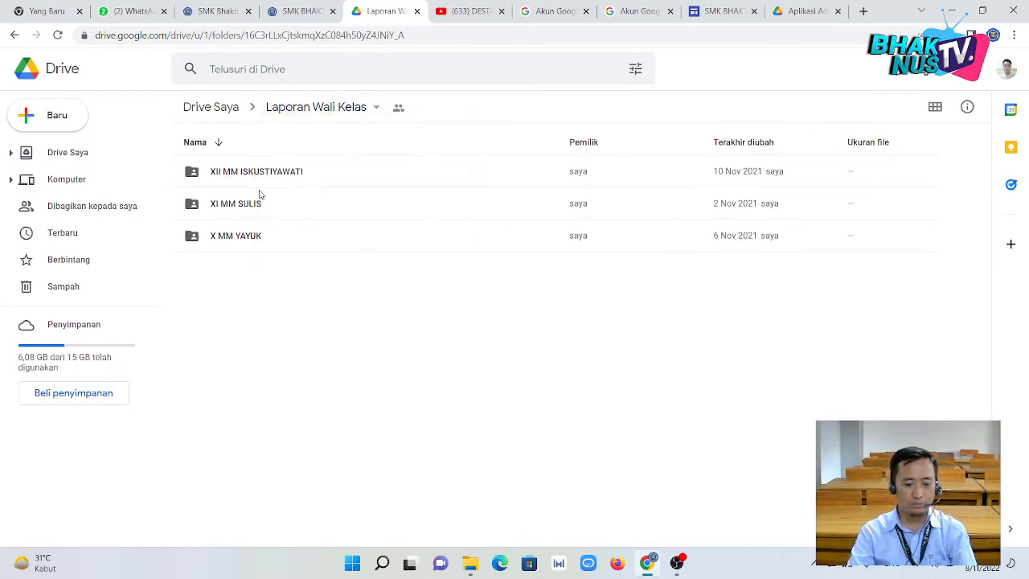
right_click(282, 299)
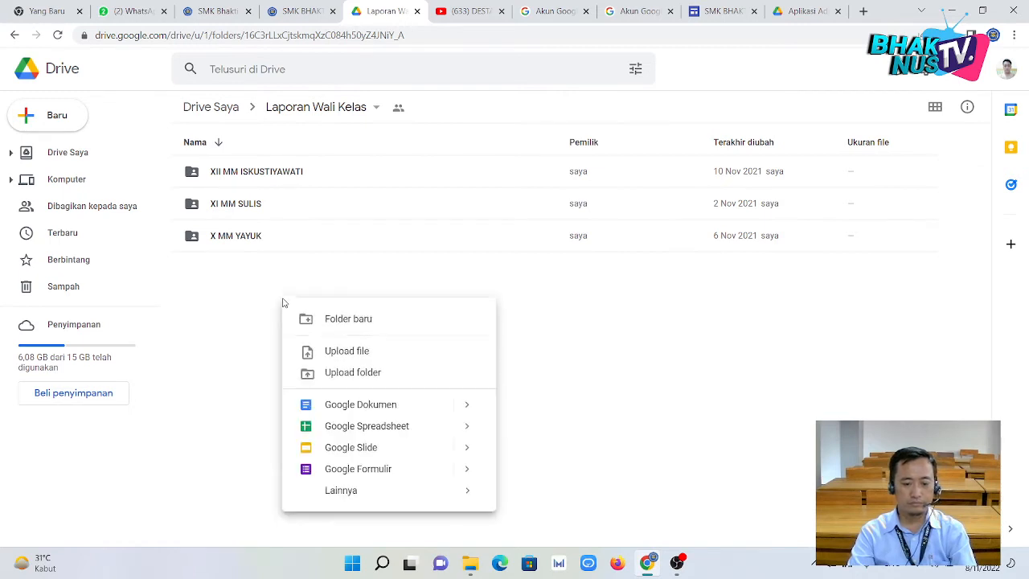
left_click(265, 300)
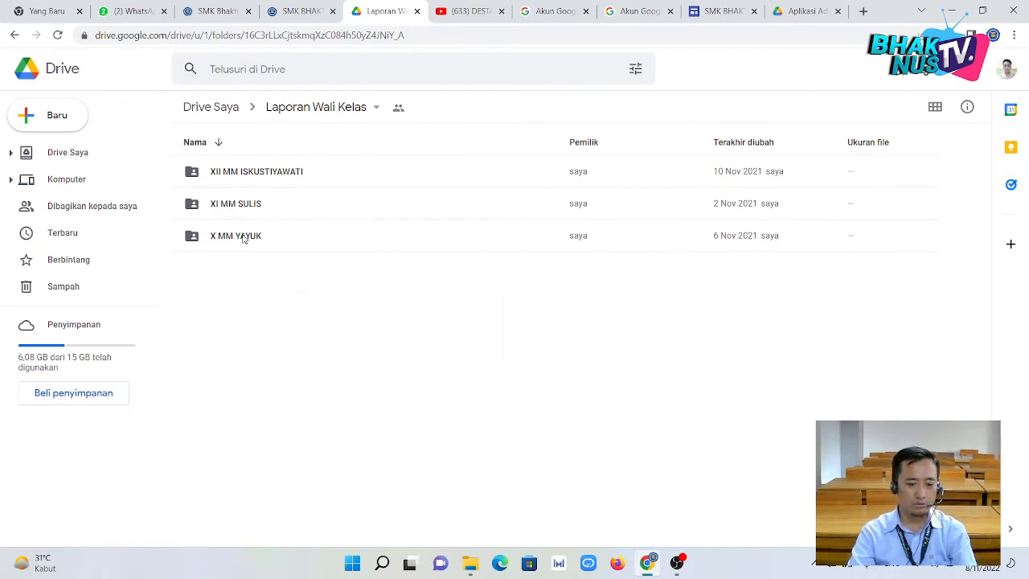
left_click(310, 118)
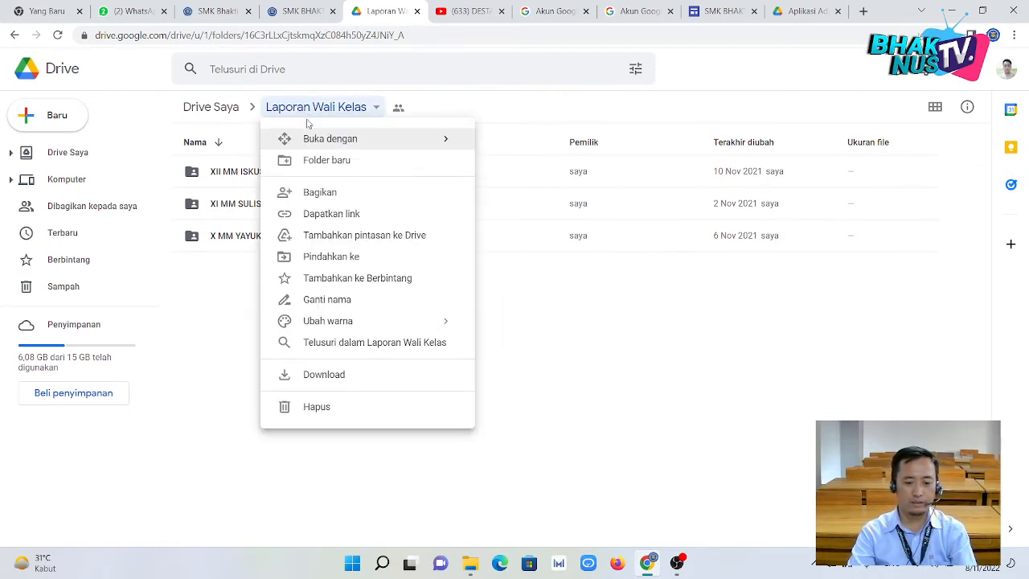
left_click(221, 111)
left_click(259, 538)
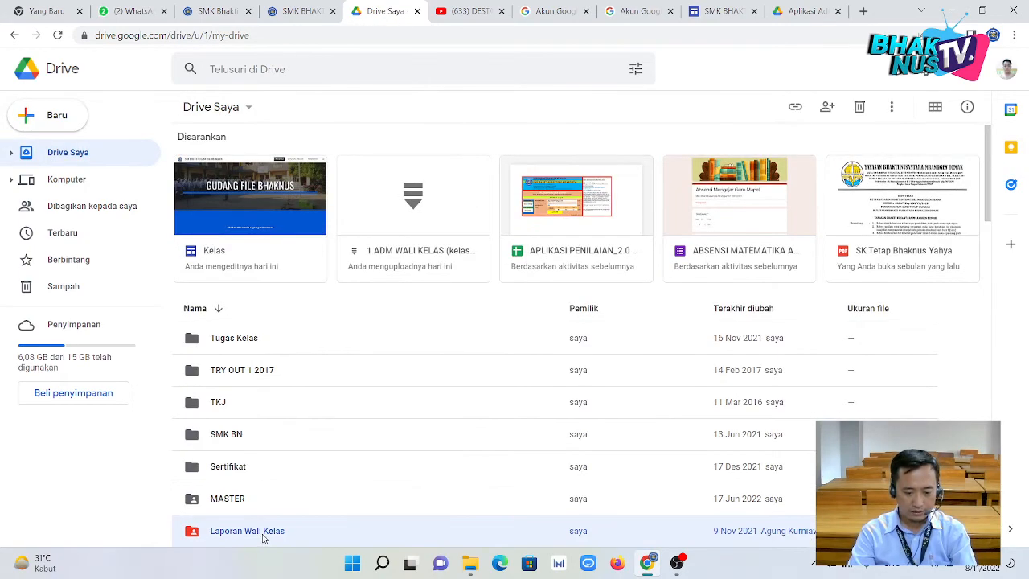
scroll(266, 522, "down", 1)
Append ' 2021 2022' to the Laporan Wali Kelas folder name and dismiss the confirmation.
right_click(291, 464)
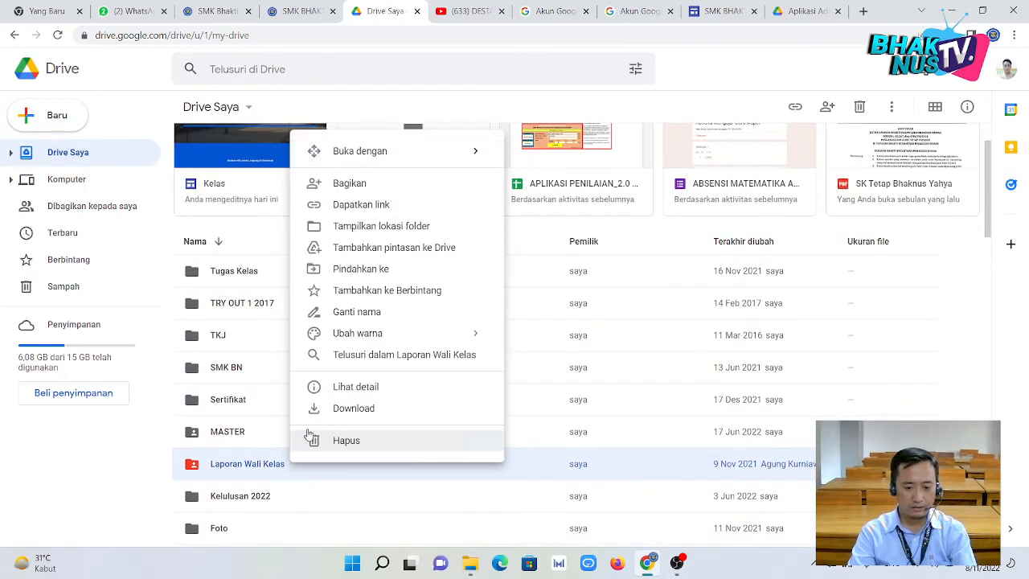
left_click(354, 313)
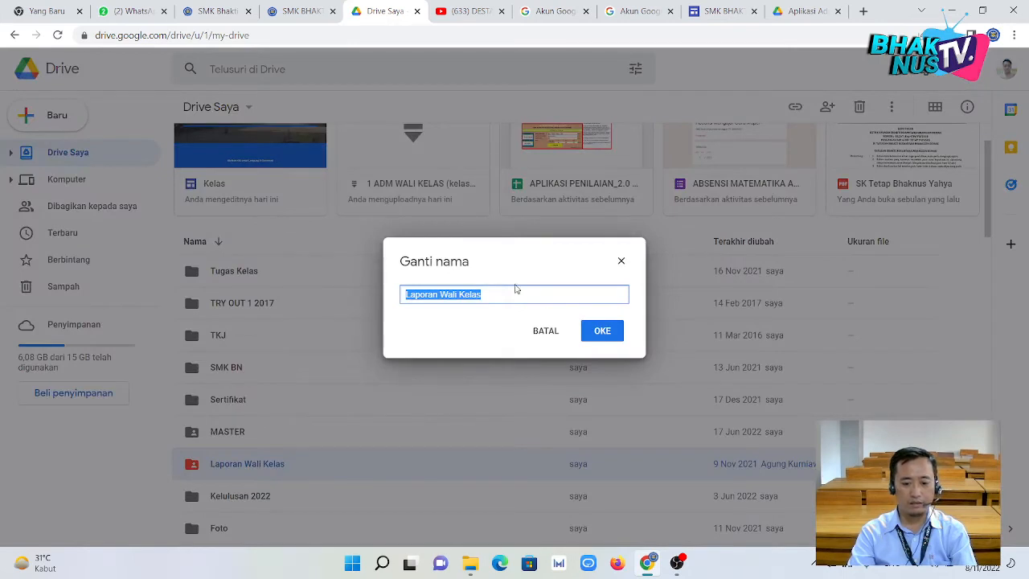
left_click(512, 292)
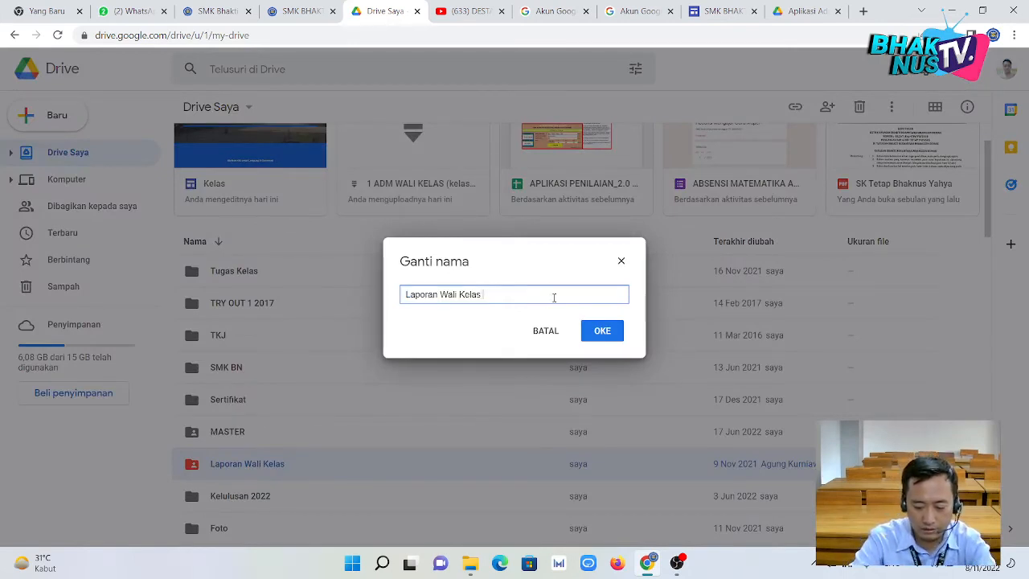
type("2021")
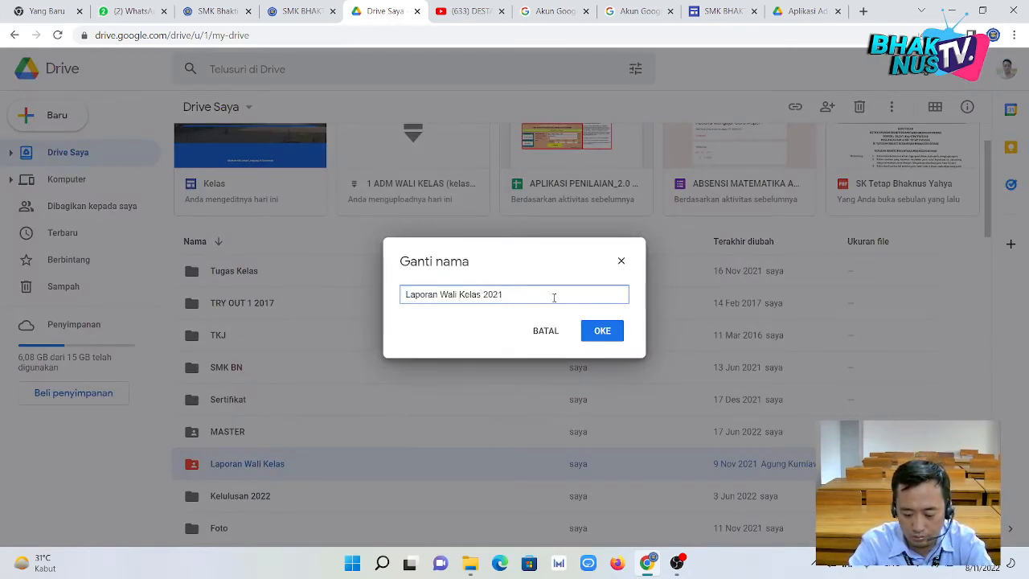
type(" 2022")
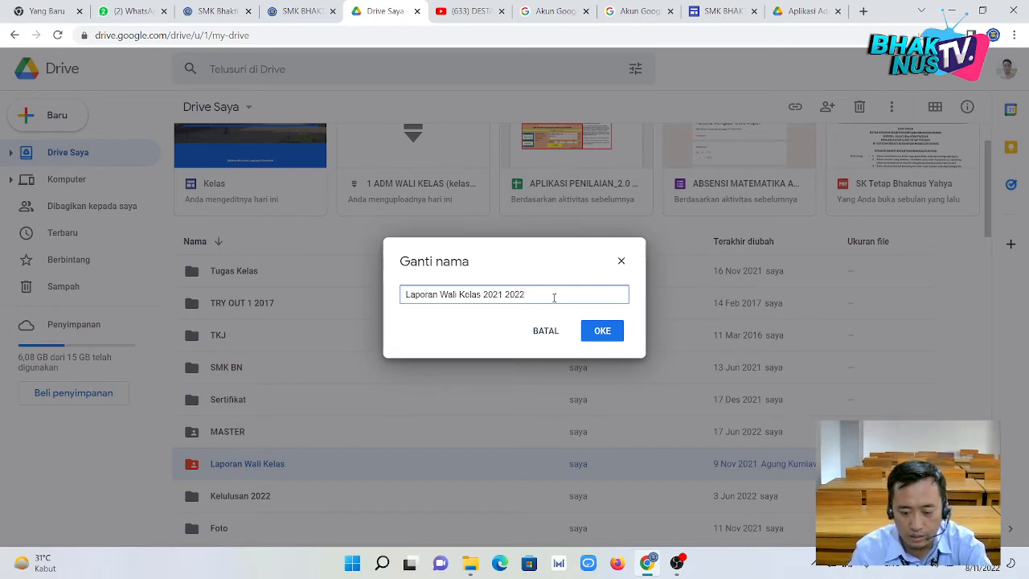
left_click(612, 335)
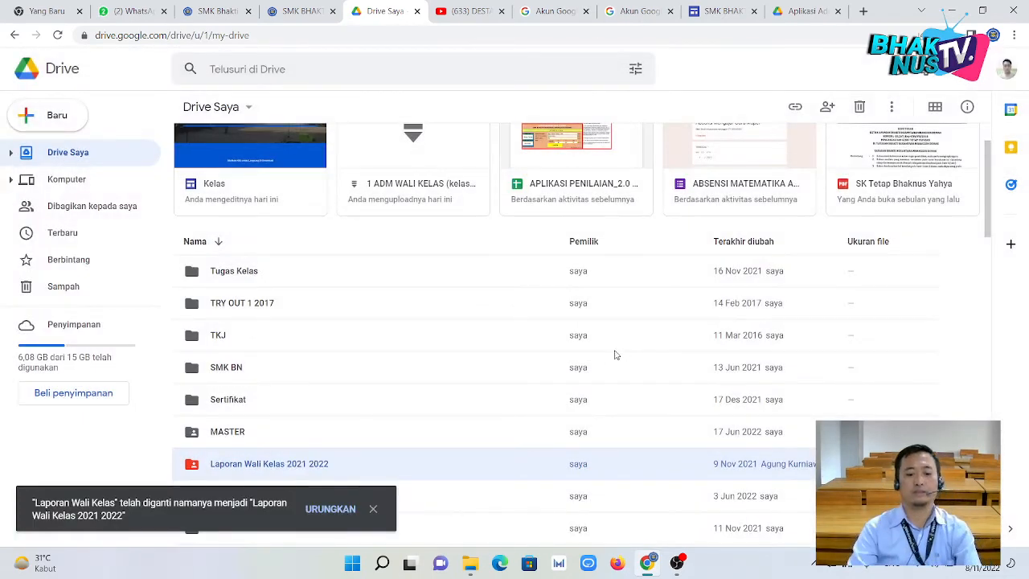
scroll(614, 354, "down", 2)
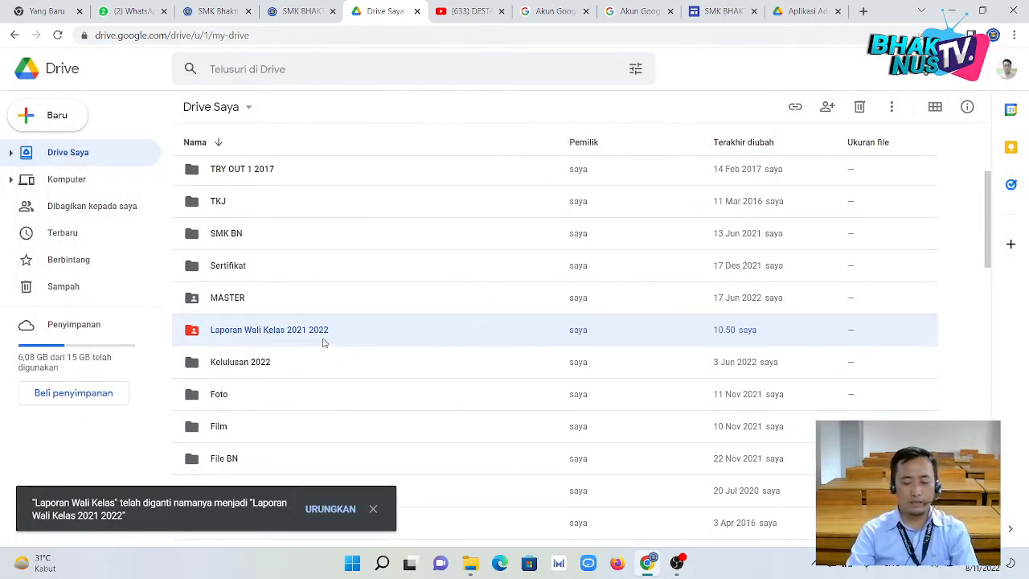
left_click(372, 509)
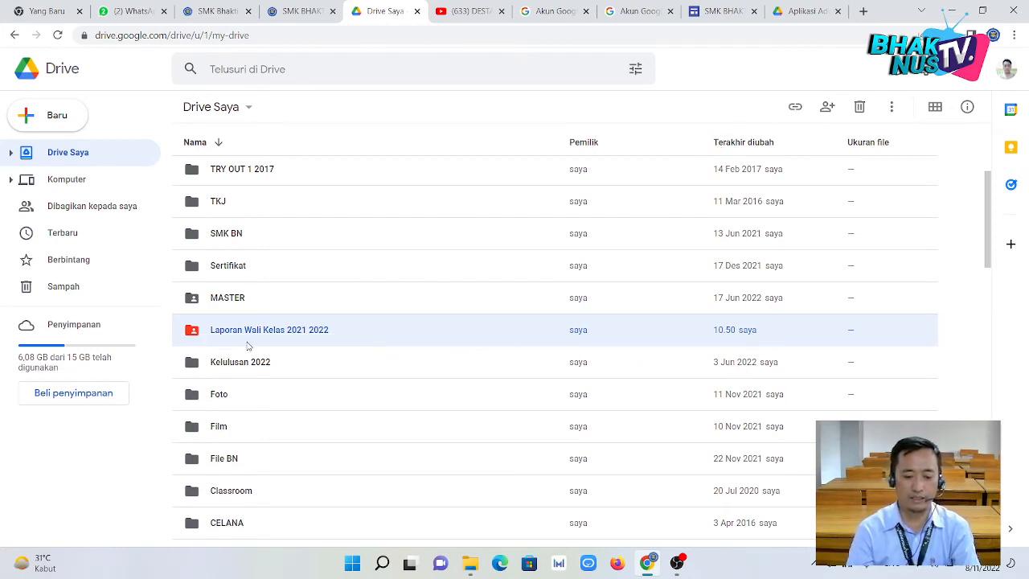
Create a new folder named 'Laporan Wali Kelas 22 23' in My Drive.
left_click(42, 112)
left_click(61, 121)
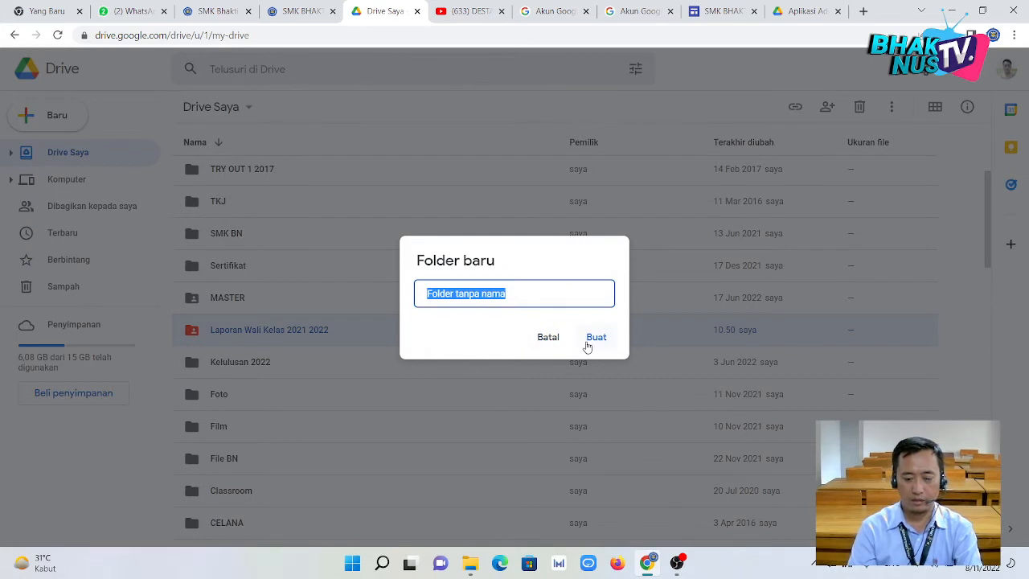
type("Lap")
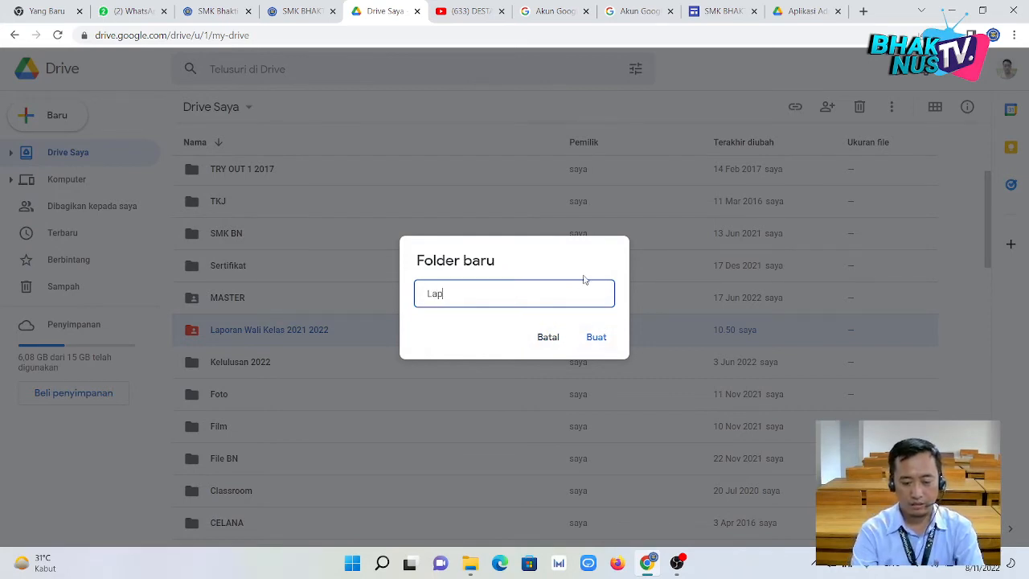
type("oaran ")
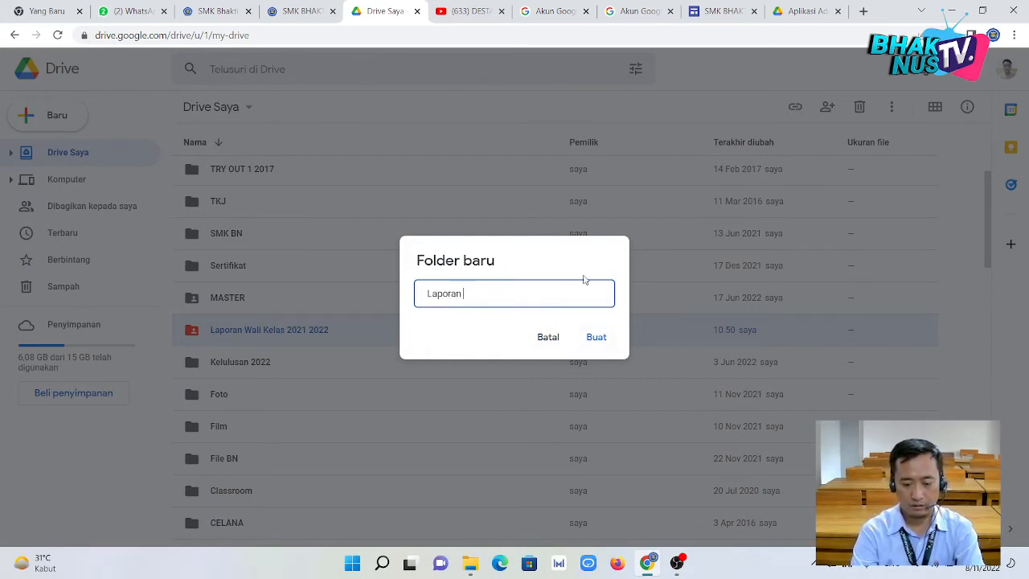
type("Wali Kelas")
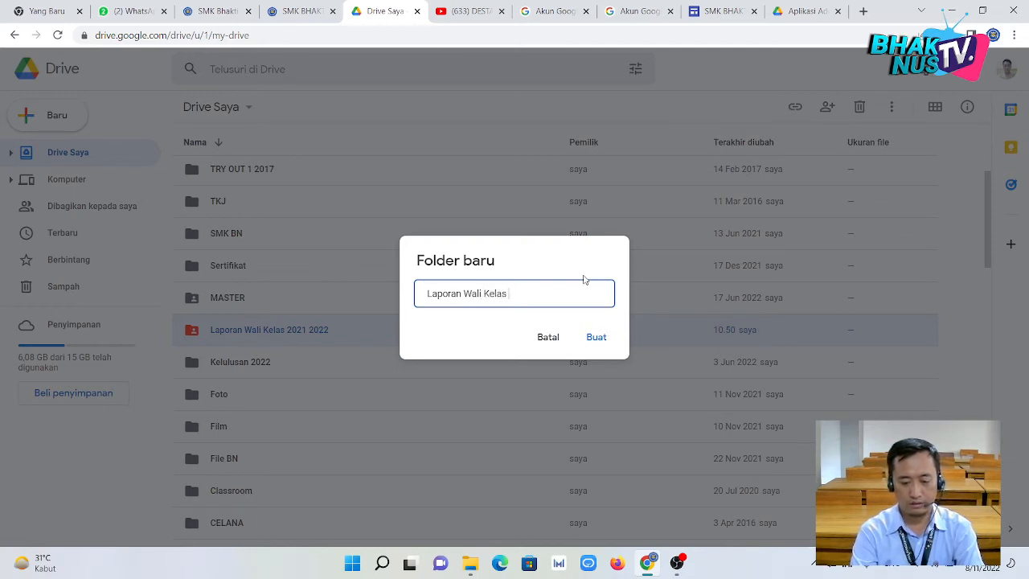
type(" 22")
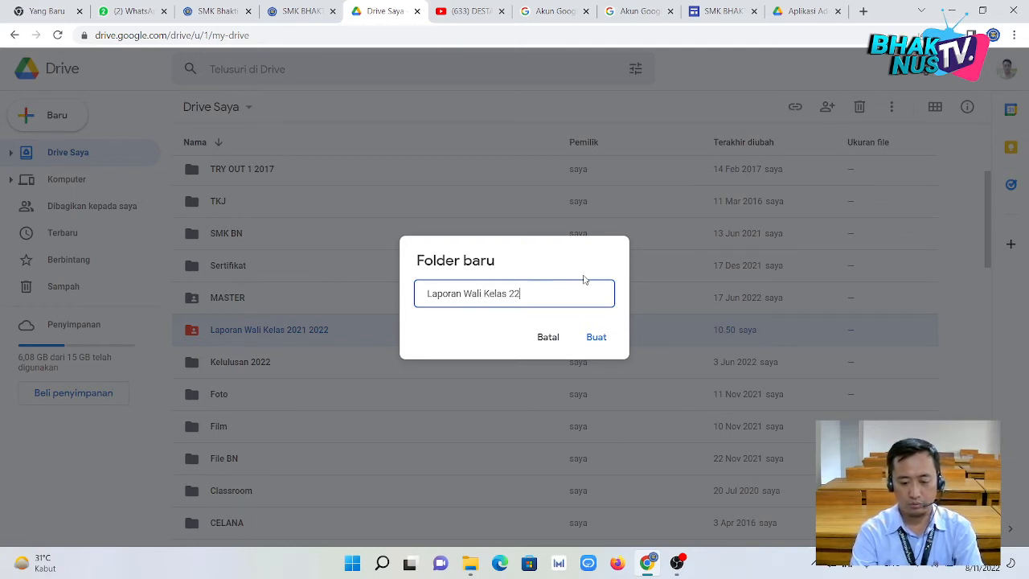
type(" 23")
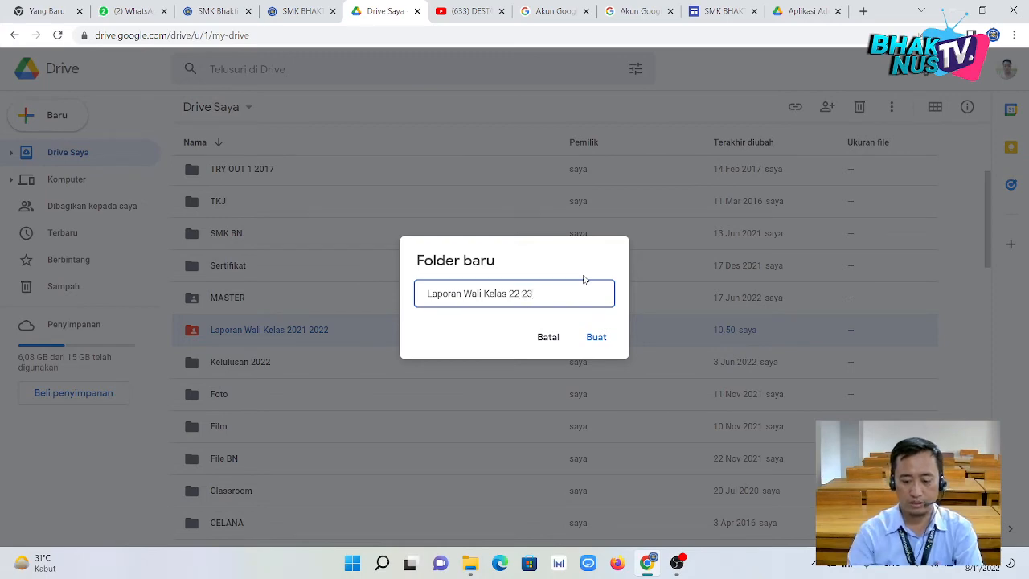
left_click(593, 347)
Color the new Laporan Wali Kelas 22 23 folder green and open it.
scroll(364, 366, "up", 2)
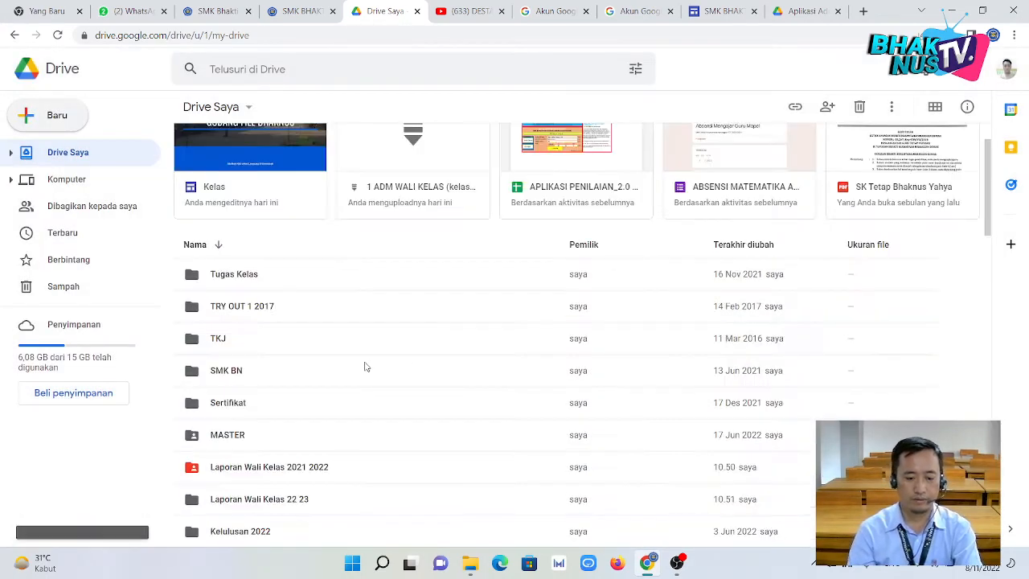
right_click(244, 504)
mouse_move(305, 377)
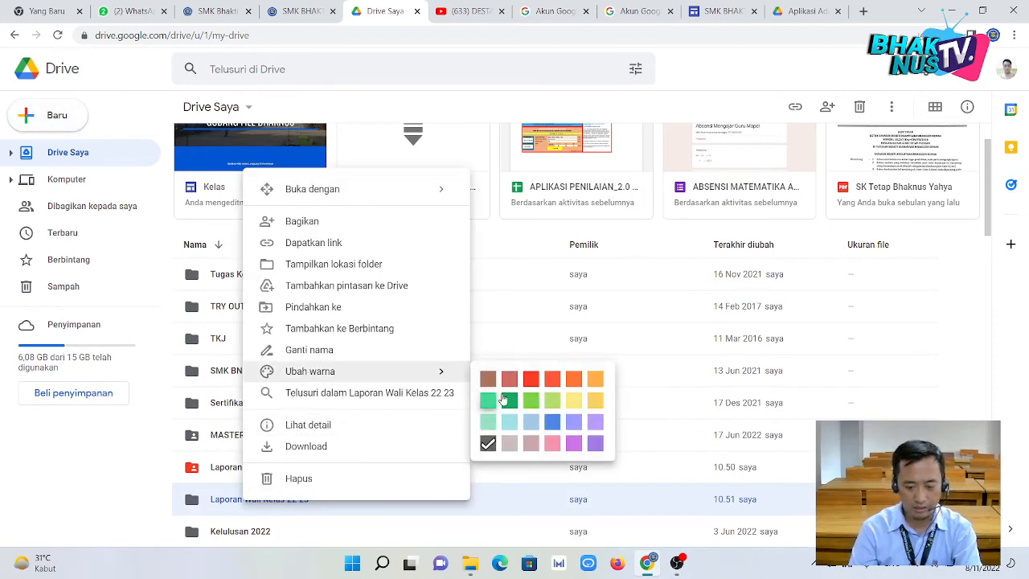
left_click(527, 401)
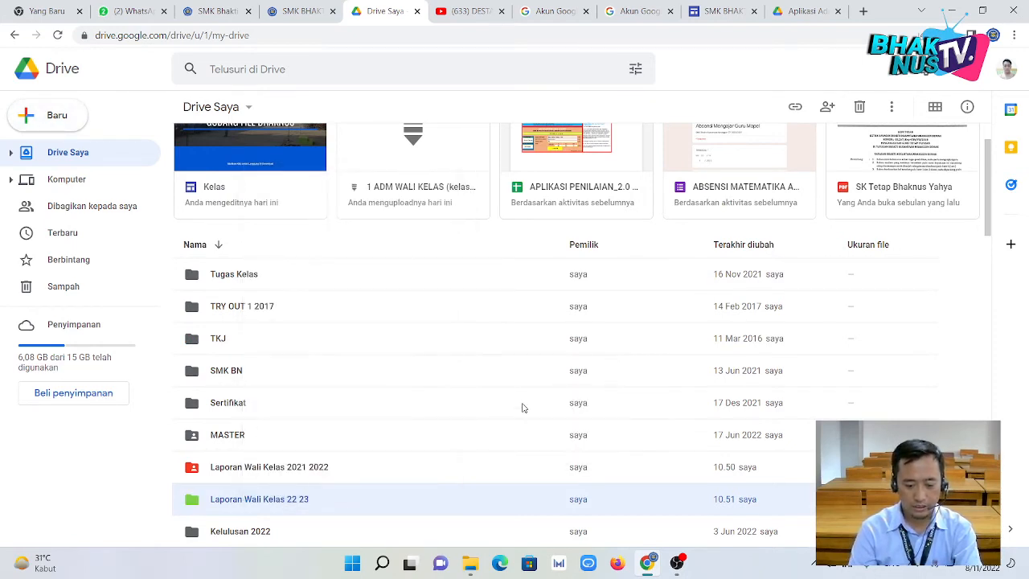
double_click(276, 501)
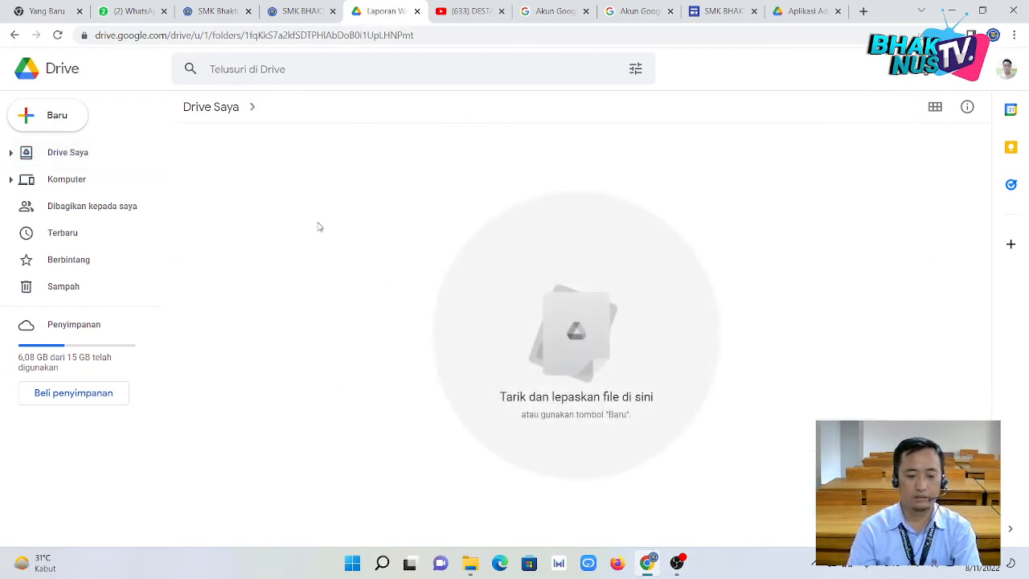
Create the X MM subfolder, named with its homeroom teacher's name.
right_click(276, 174)
left_click(302, 187)
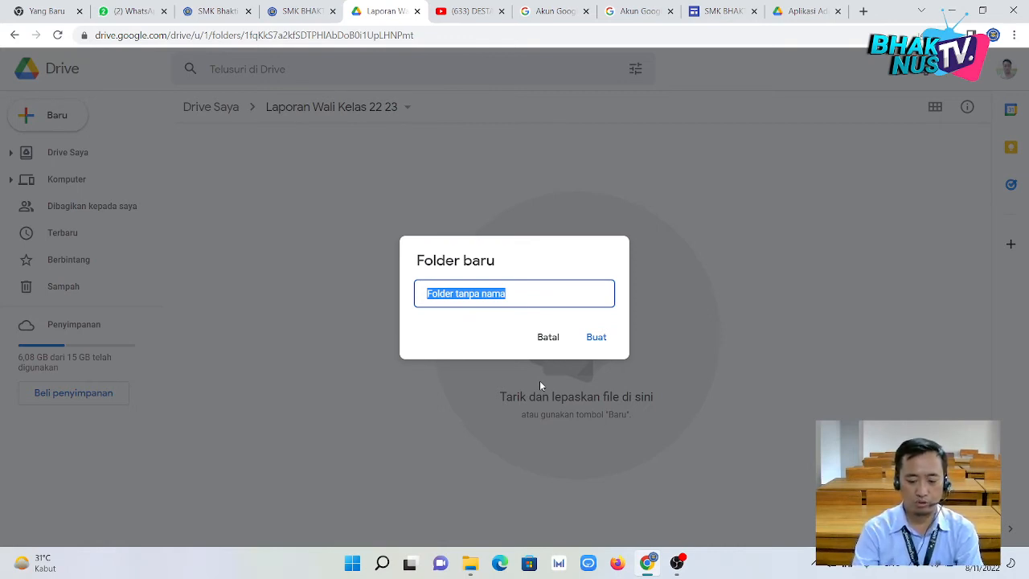
type("X")
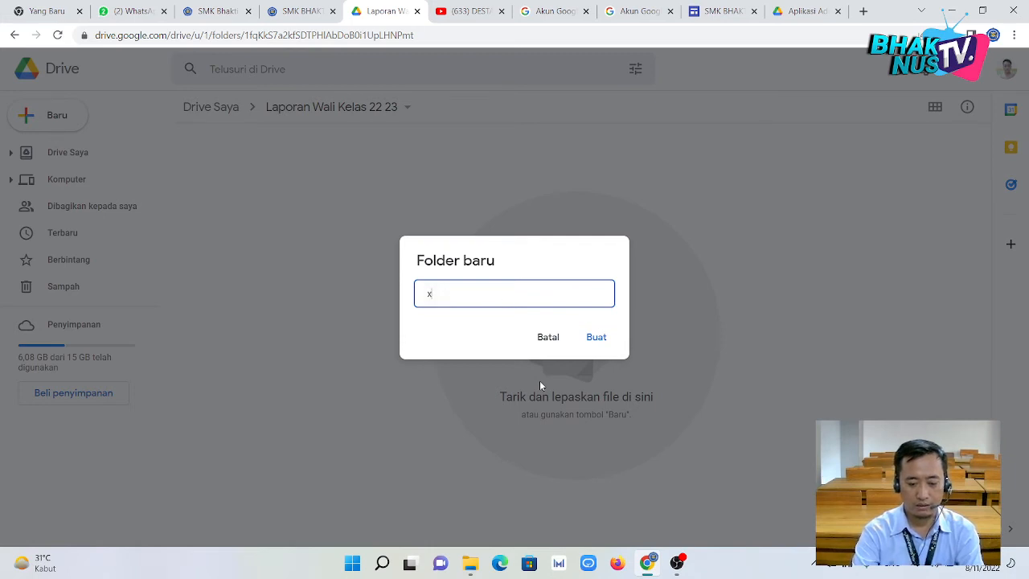
key("BackSpace")
type("X ")
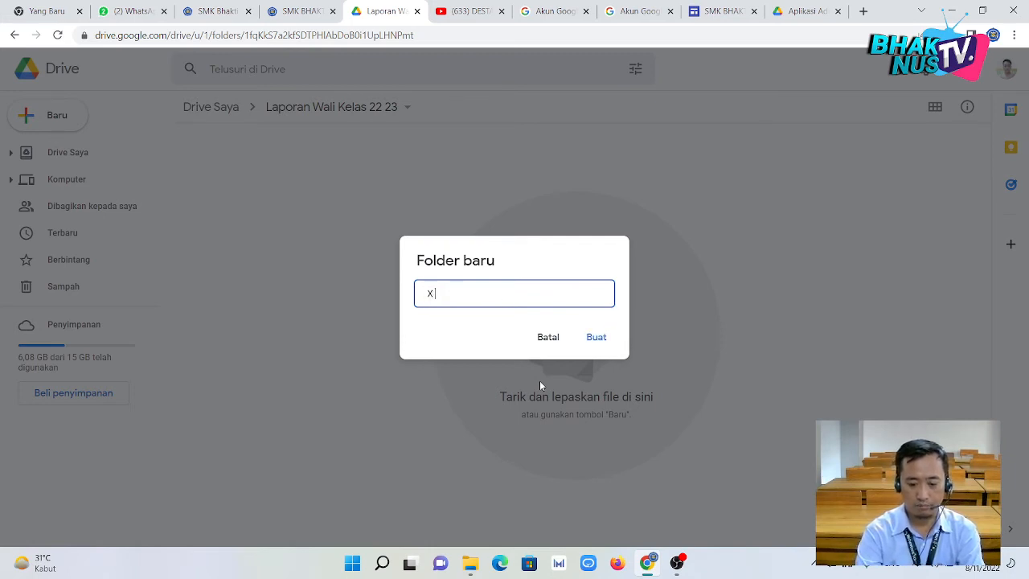
type("MM Bp.")
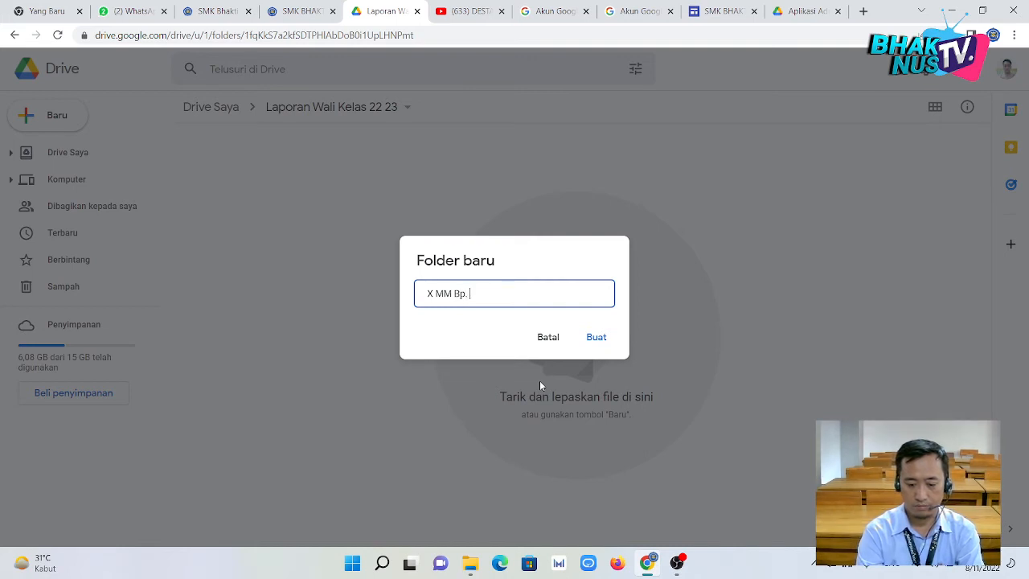
type(" MUSTO")
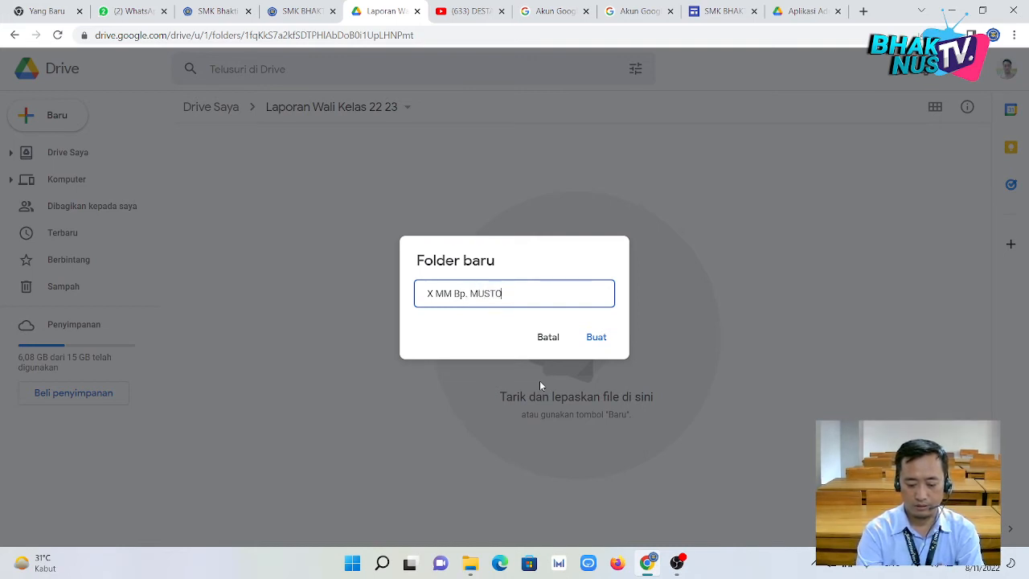
type("FA, ")
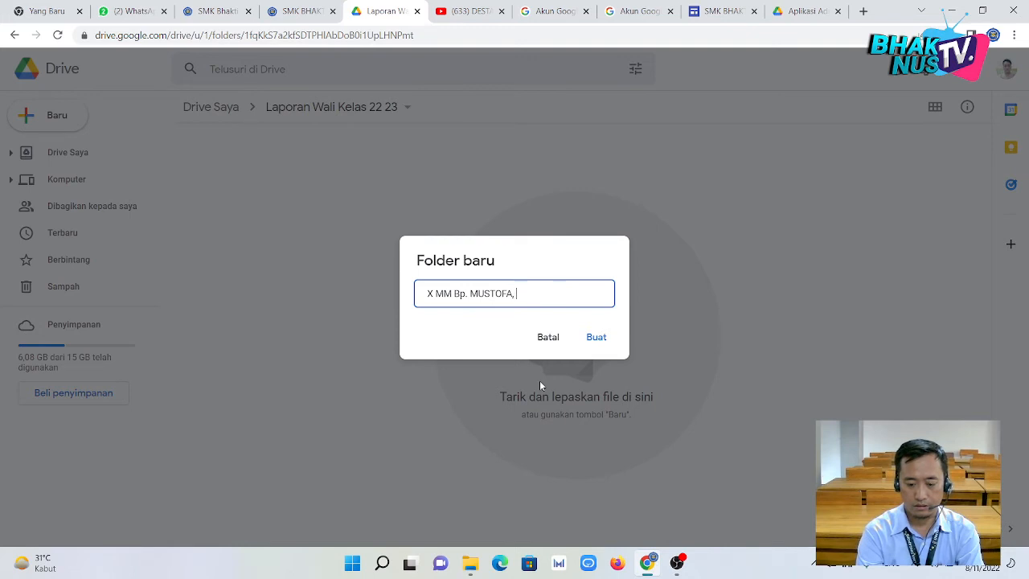
type("S.KOM")
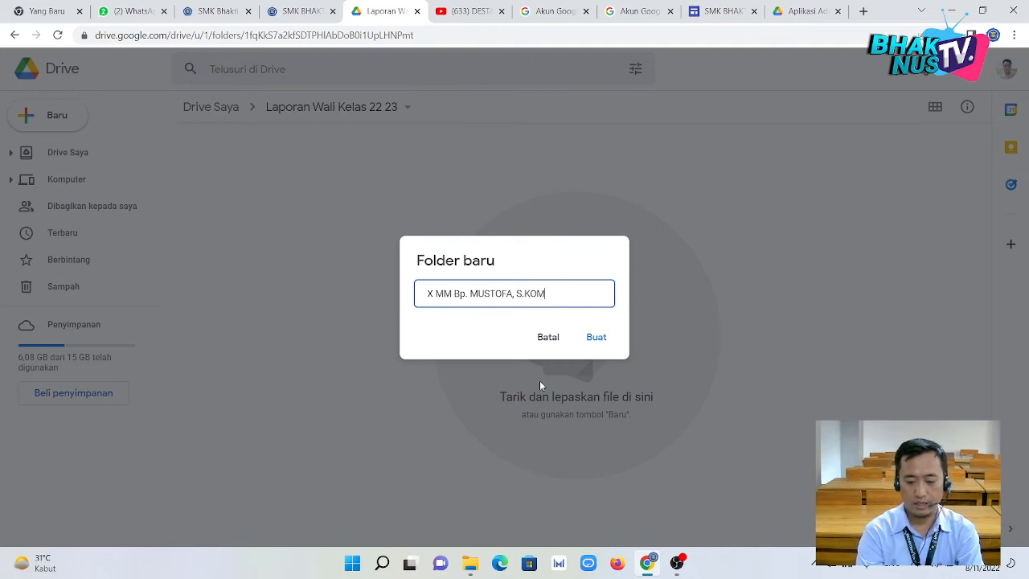
left_click(595, 338)
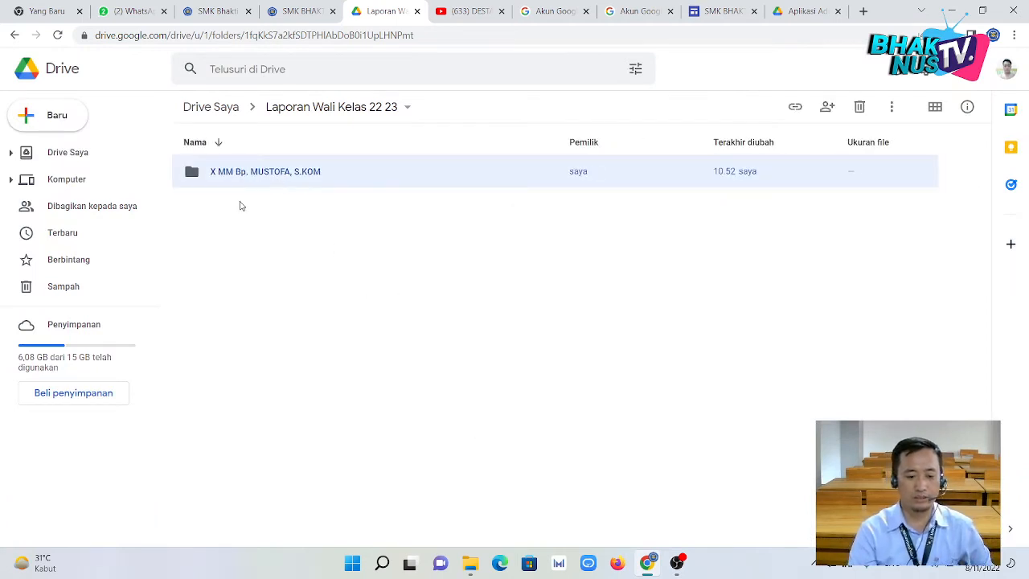
Create the XI MM subfolder, named with its homeroom teacher's name.
right_click(237, 213)
left_click(256, 229)
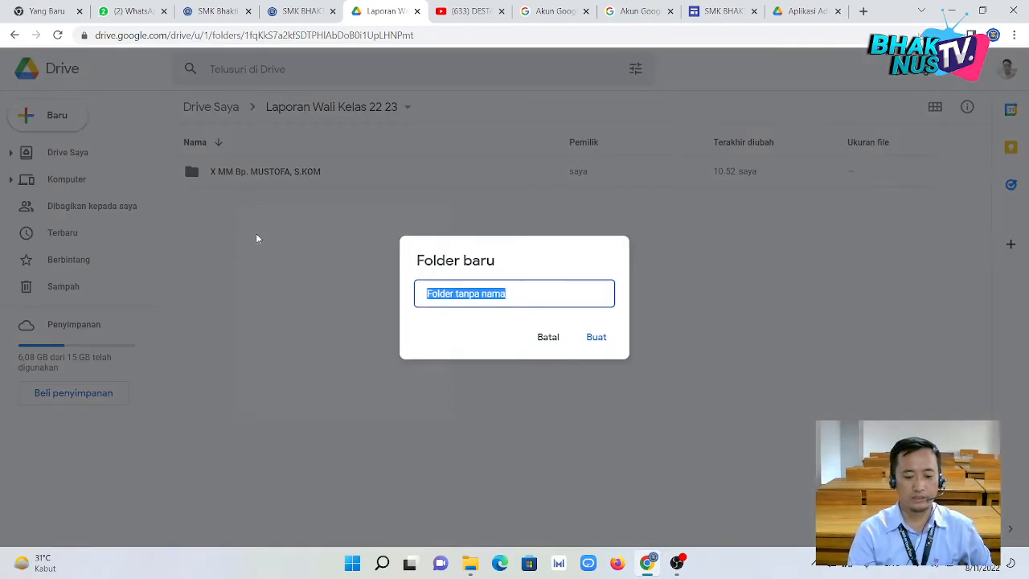
type("X")
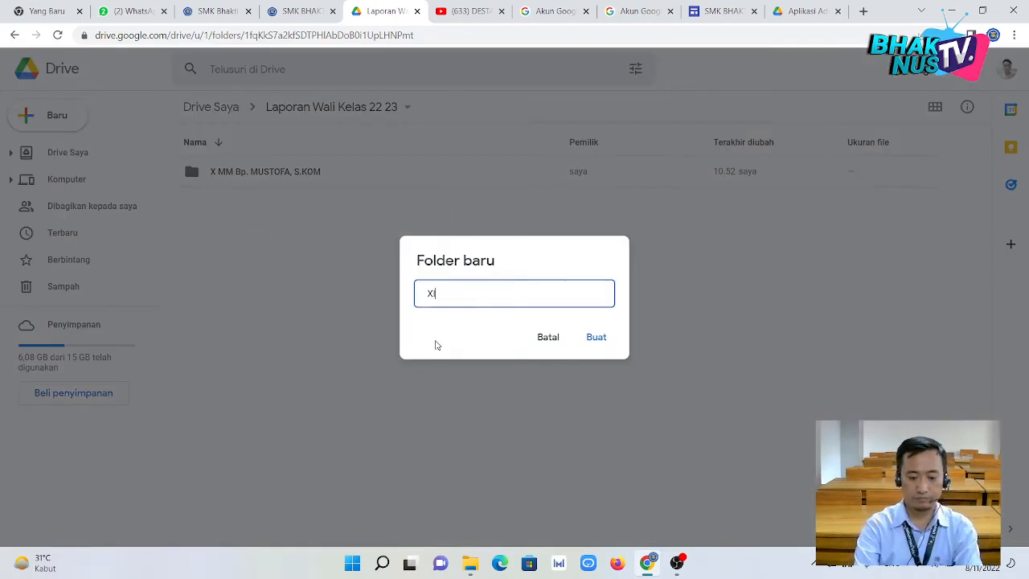
type("I MM")
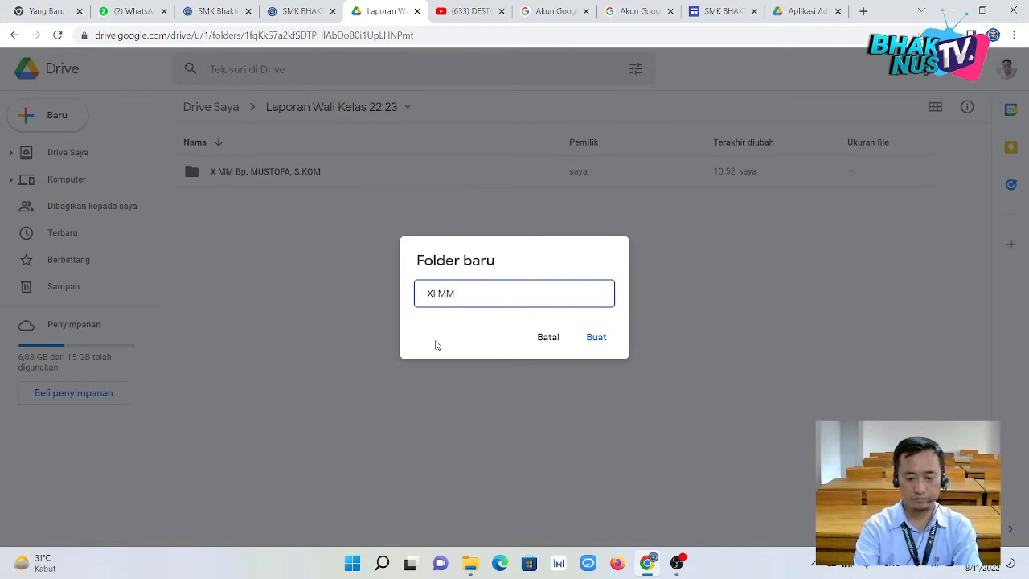
type(" Bp.")
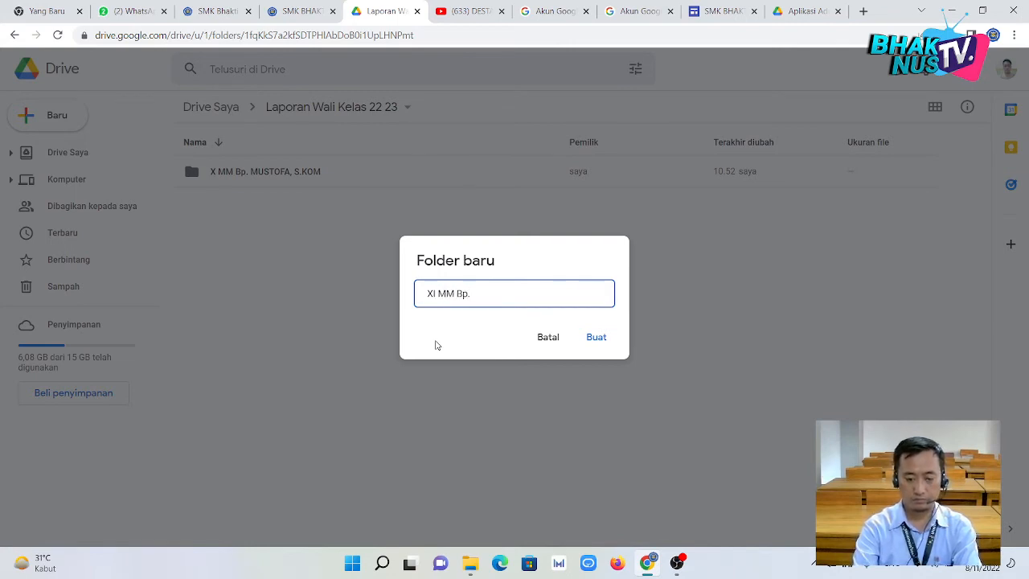
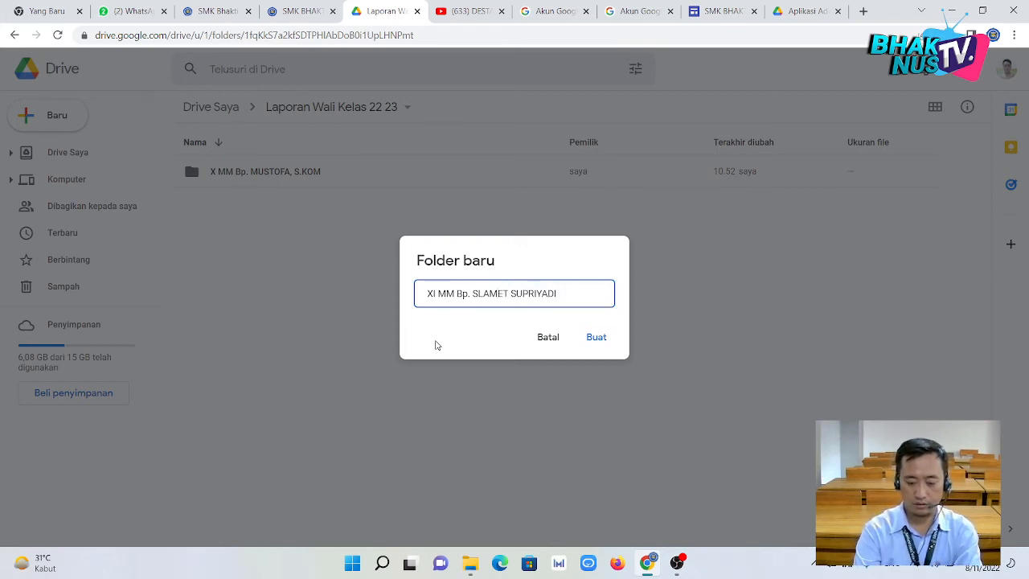
type(", S.KOM")
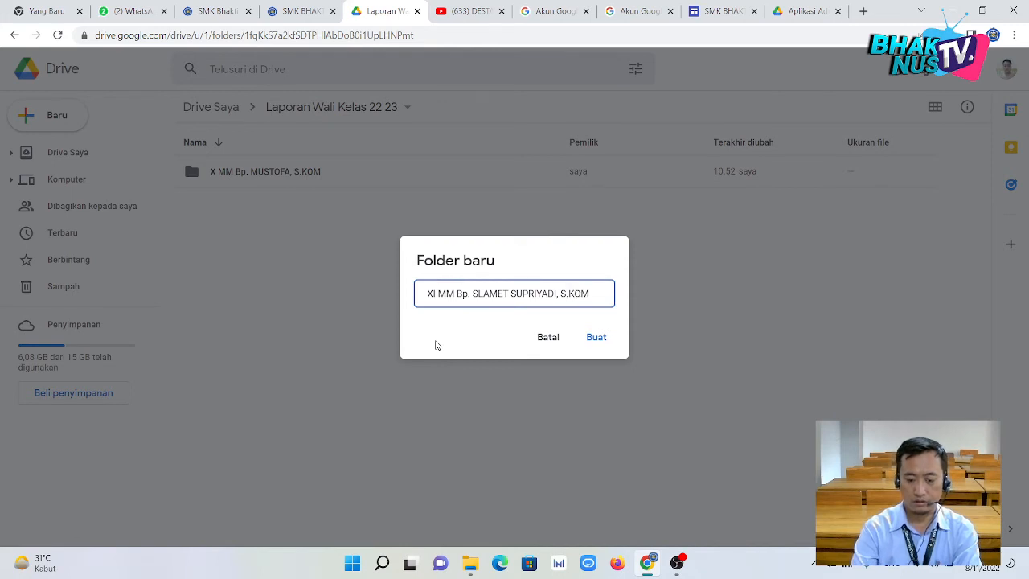
key("Return")
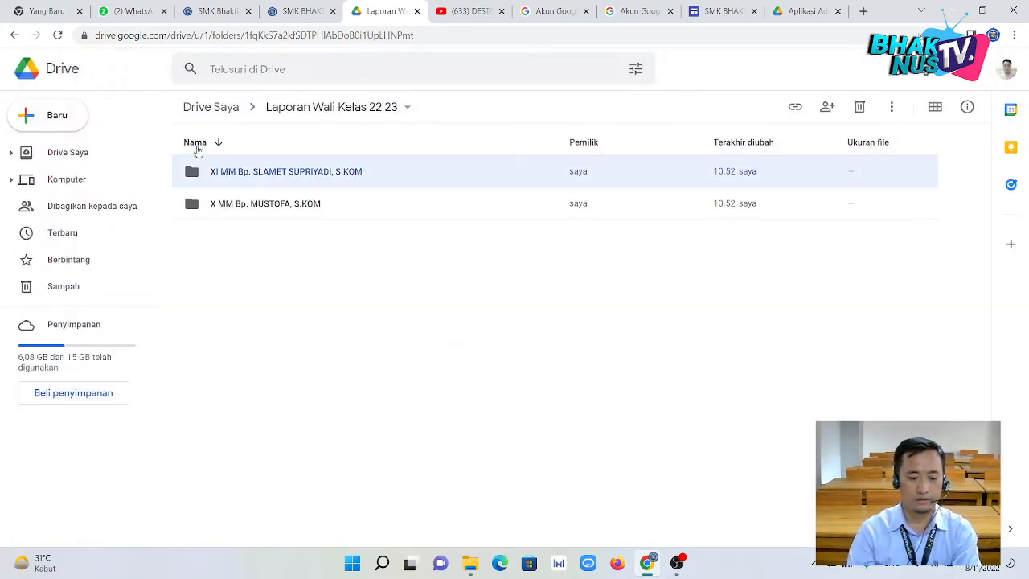
Create the XII MM subfolder, named with its homeroom teacher's name.
right_click(228, 249)
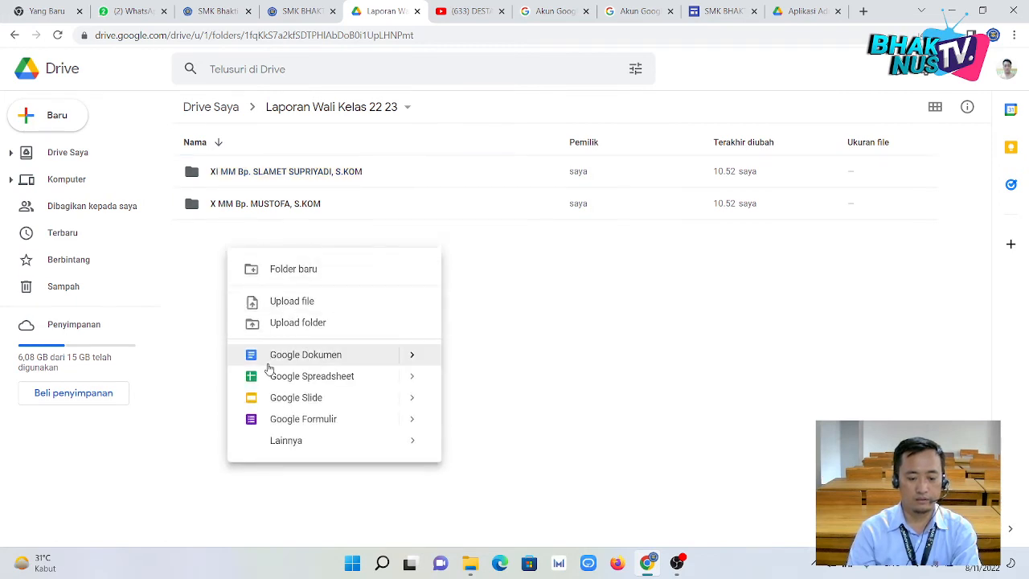
left_click(294, 271)
type("X")
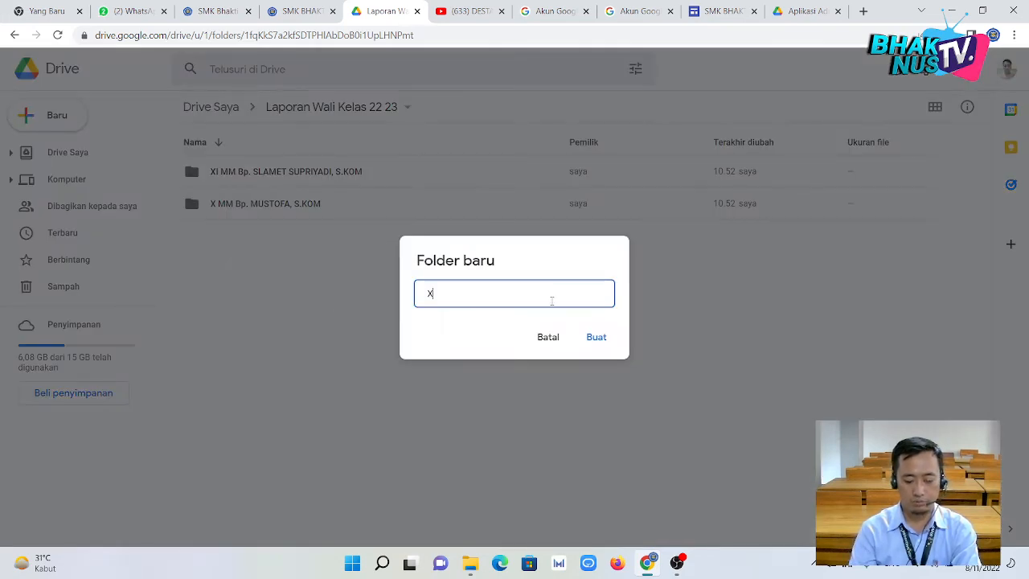
type("II MM")
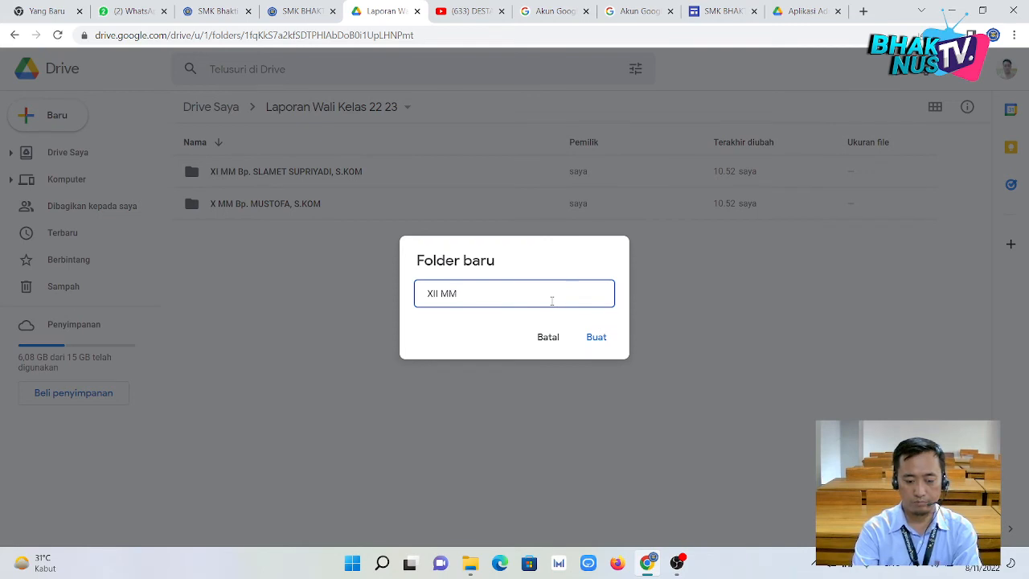
type(" IB")
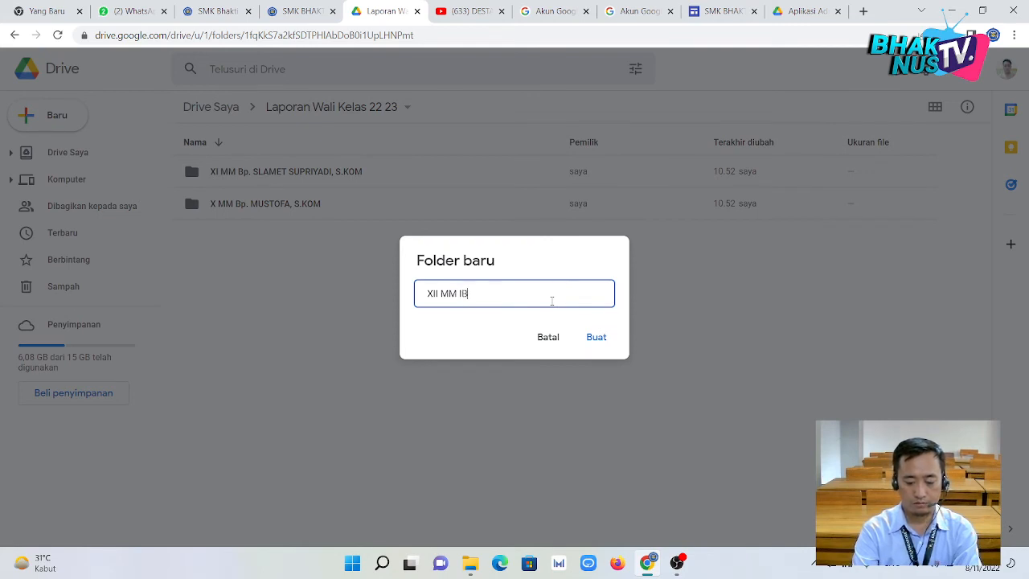
type("U SULI")
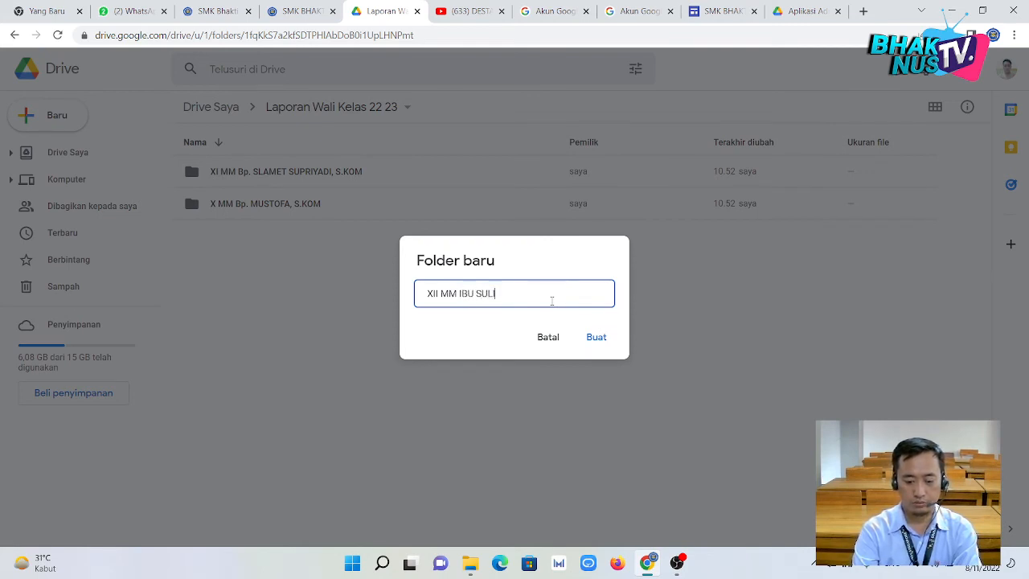
type("STY")
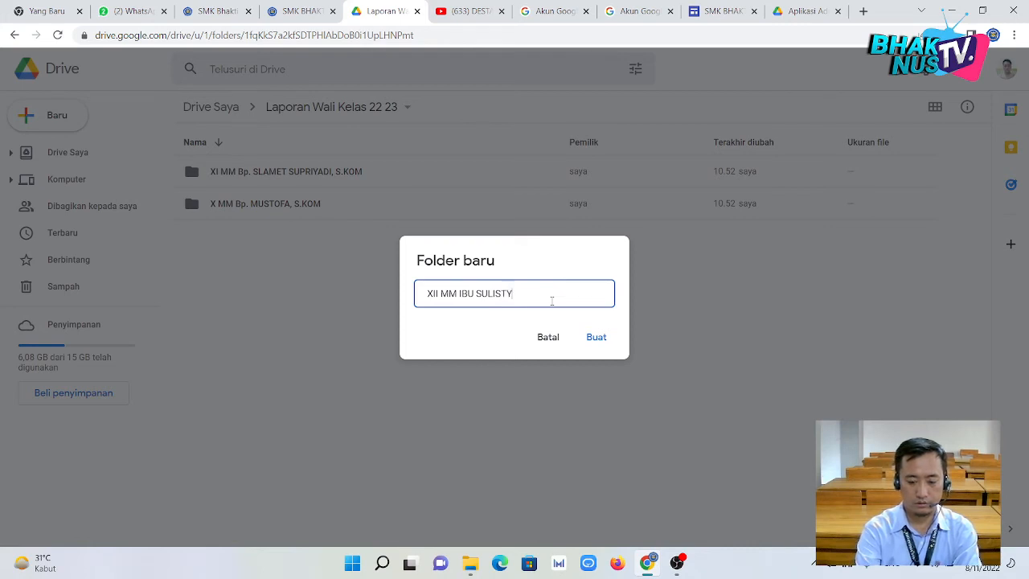
type("ONINGRU")
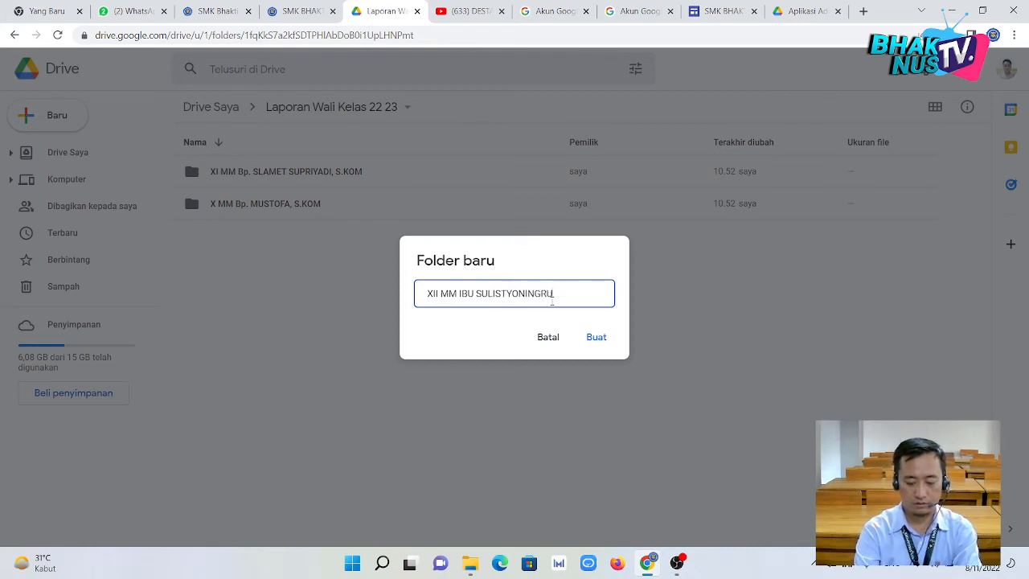
type("M, S.")
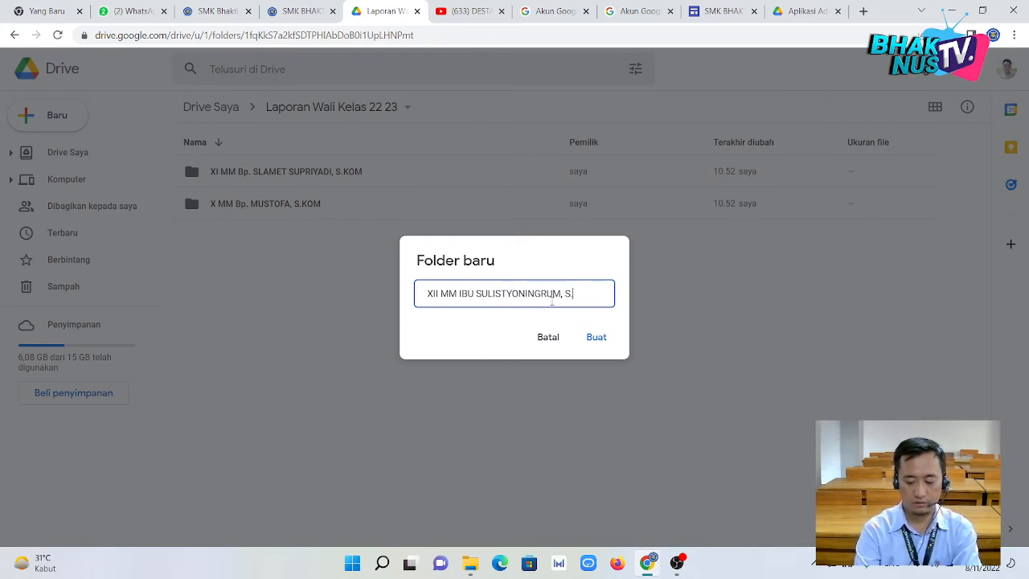
type("KOM")
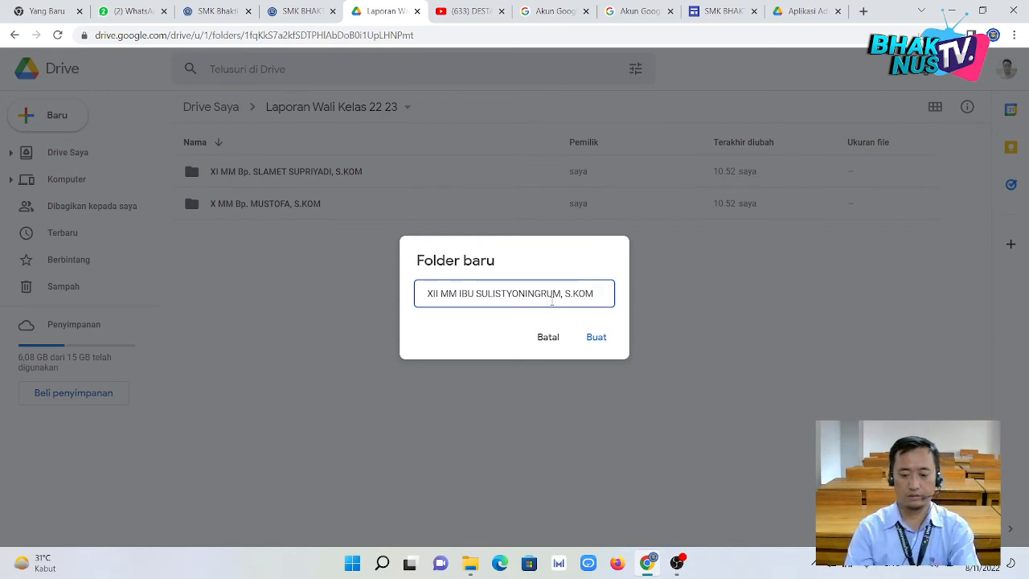
left_click(596, 337)
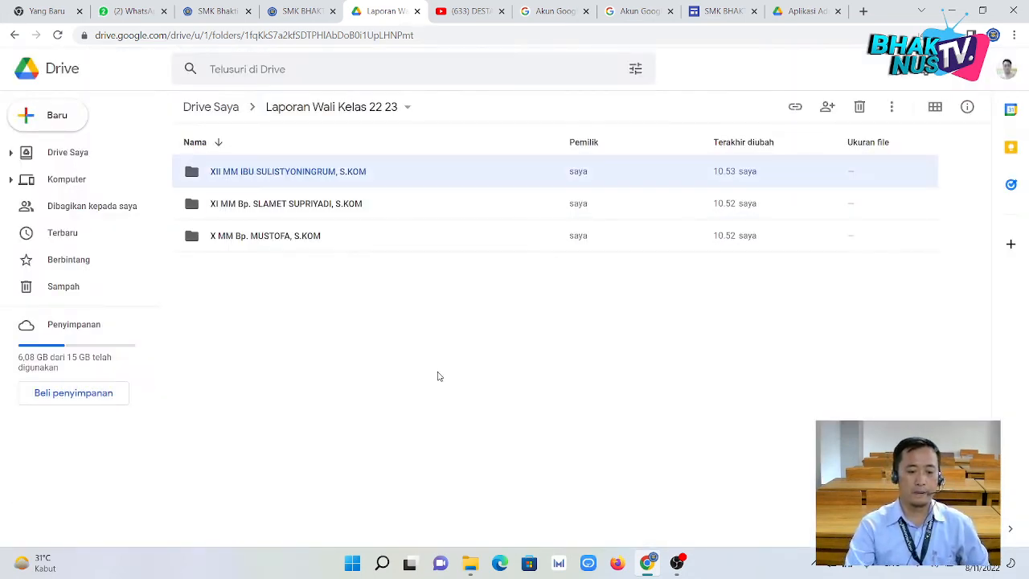
left_click(265, 237)
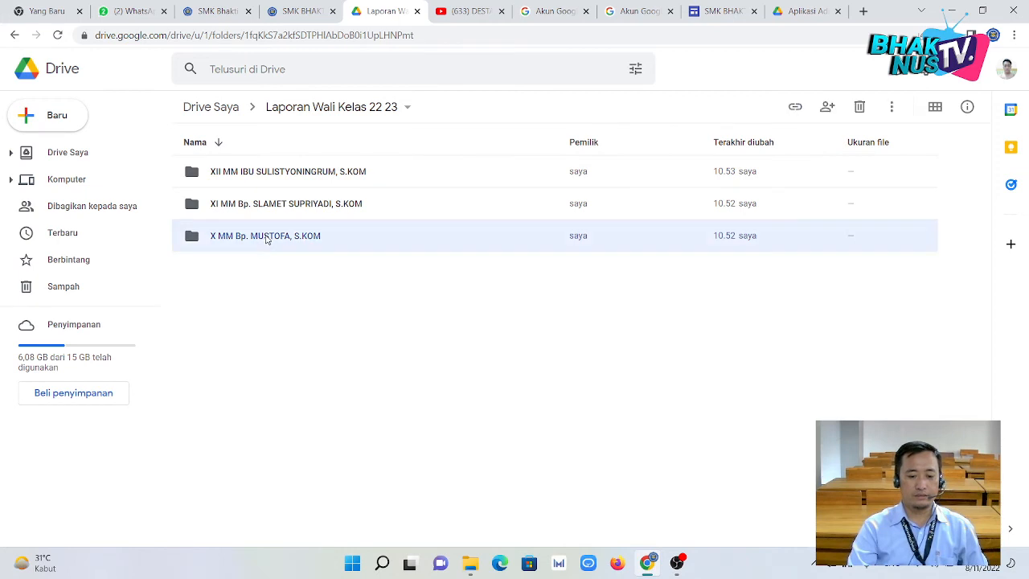
Share the X MM folder so anyone with the link is Editor, and copy its link.
right_click(265, 237)
left_click(318, 266)
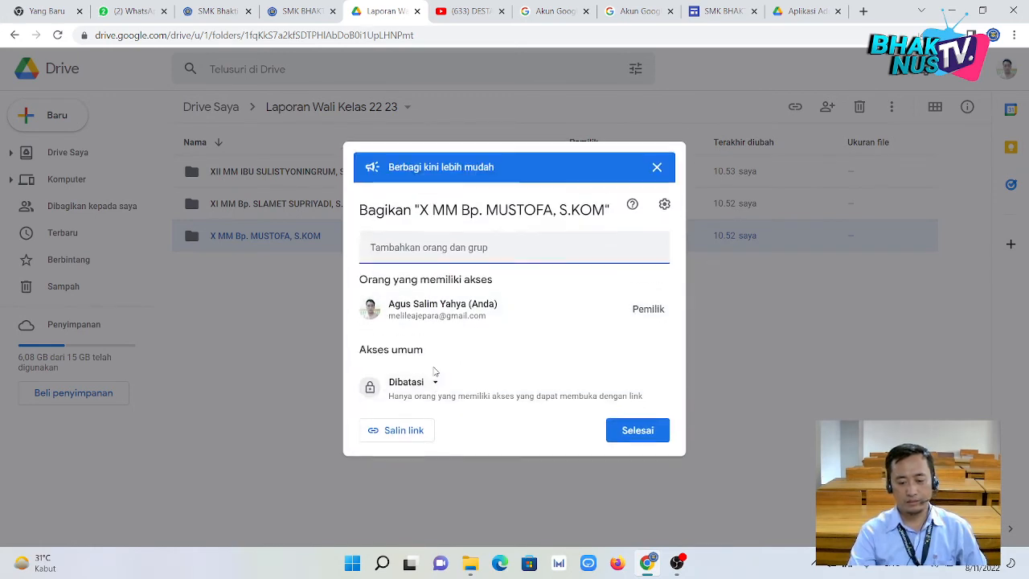
left_click(435, 392)
left_click(455, 452)
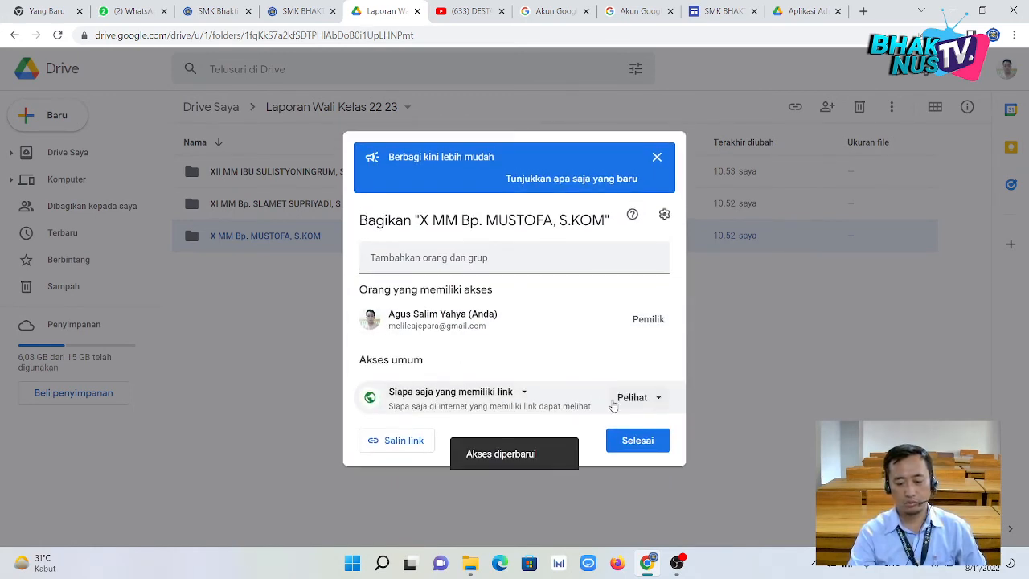
left_click(614, 399)
left_click(519, 398)
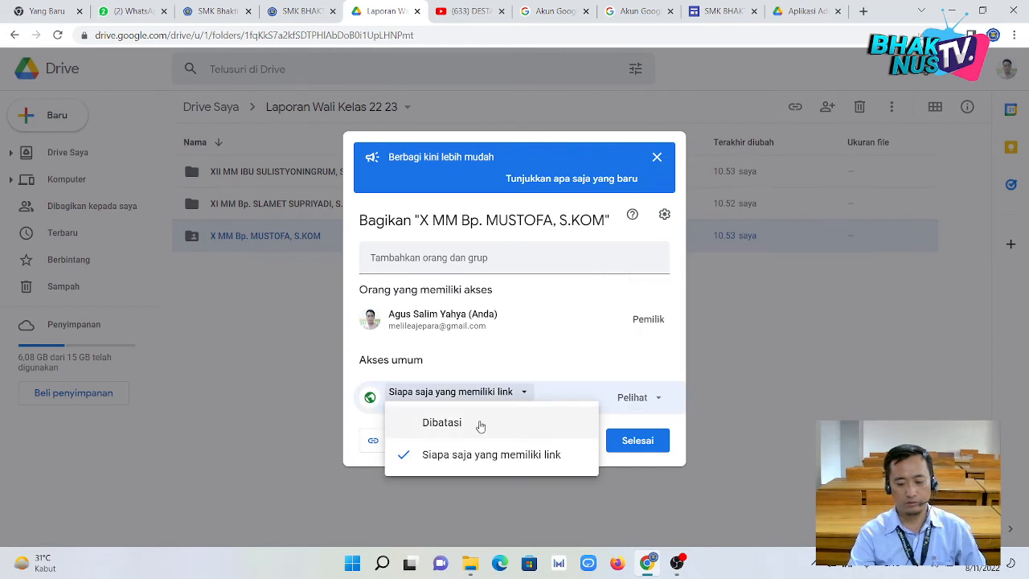
left_click(498, 402)
left_click(620, 404)
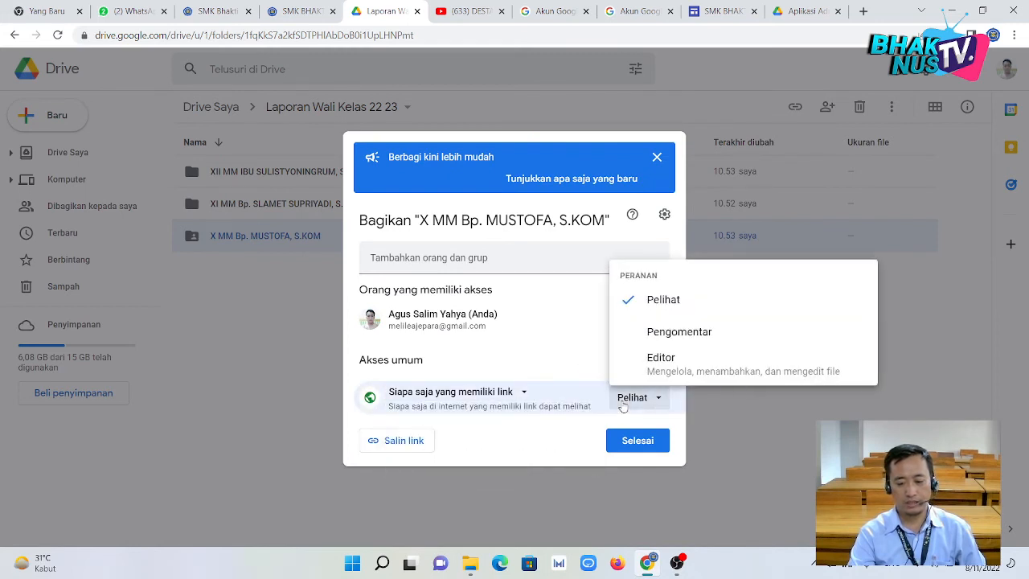
left_click(657, 368)
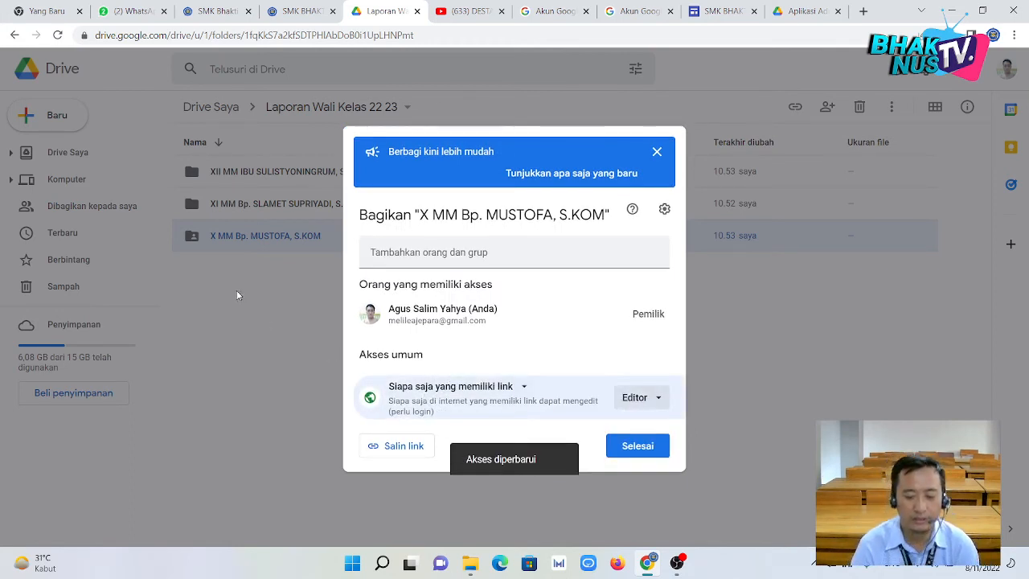
left_click(418, 449)
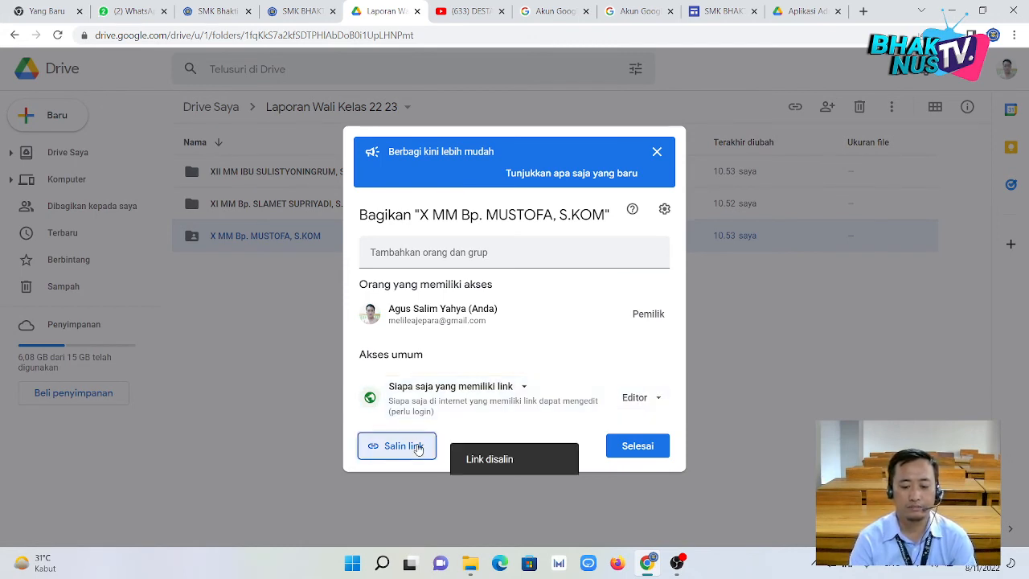
left_click(650, 446)
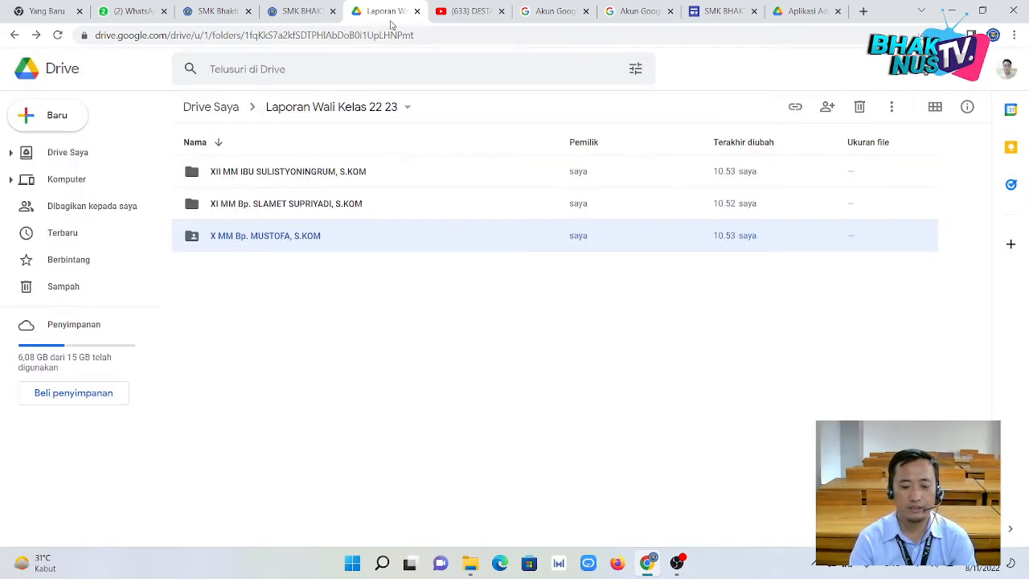
left_click(128, 11)
Search the WhatsApp chat list and open the teacher's chat.
left_click(173, 116)
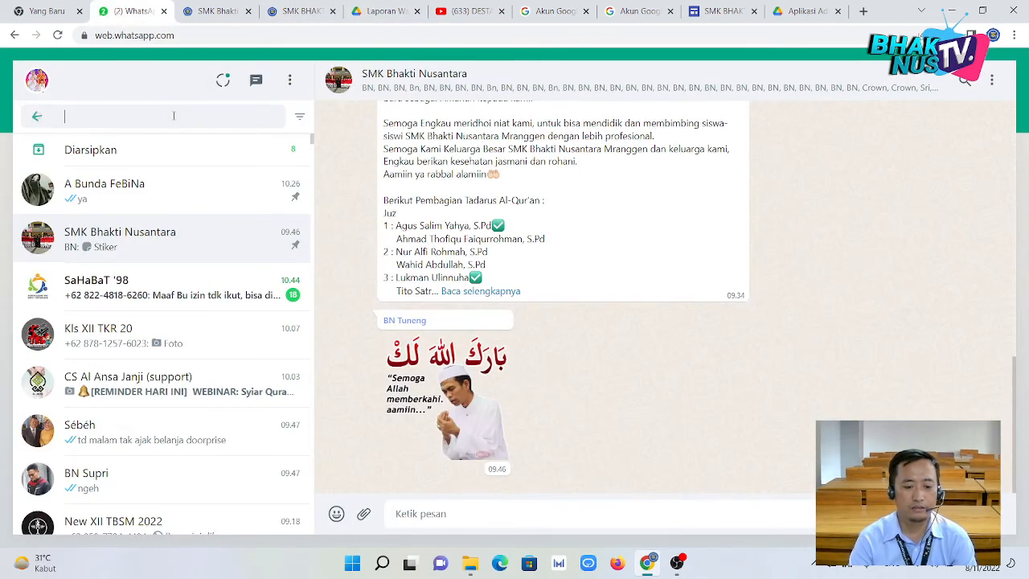
type("MUST")
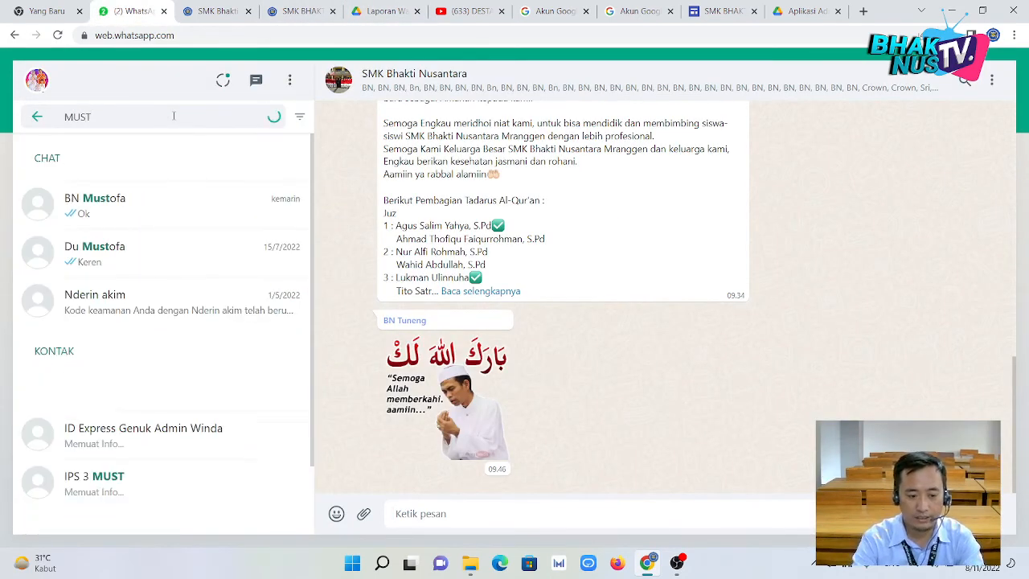
left_click(136, 202)
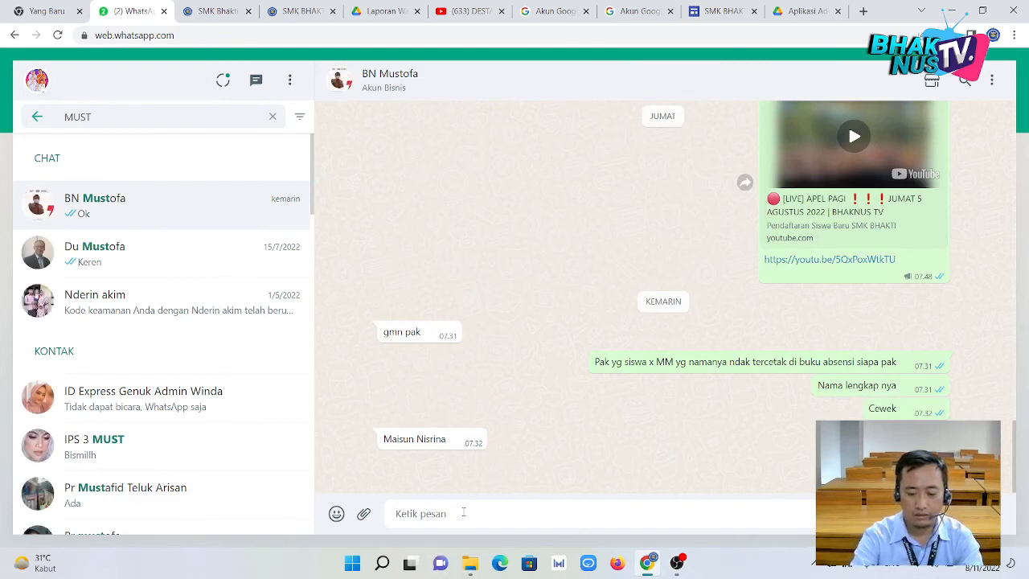
Send the note 'Link Google drive untuk laporan Wali Kelas :' followed by the pasted Drive folder link.
type("LINK")
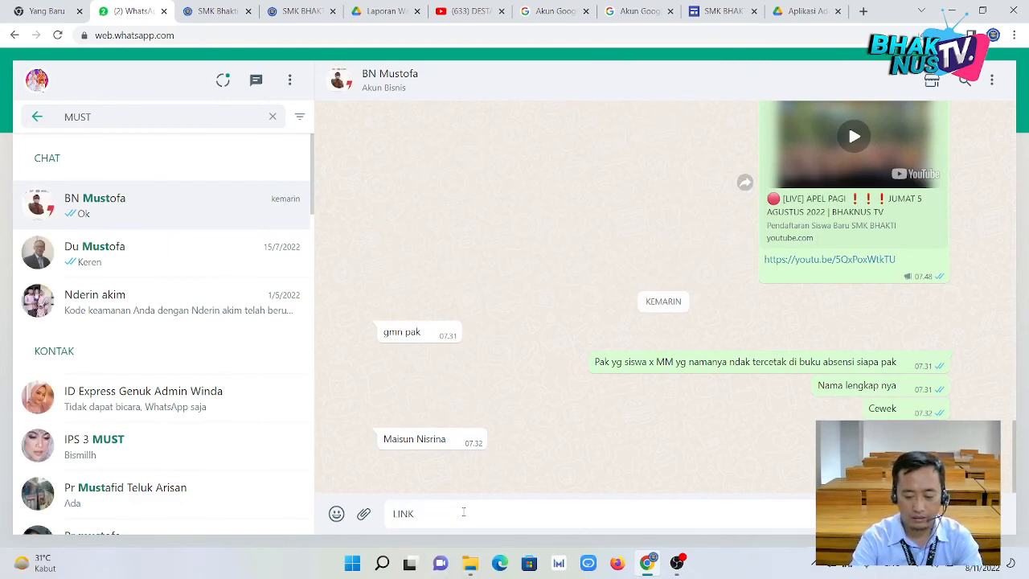
key("BackSpace")
key("BackSpace")
key("BackSpace")
key("BackSpace")
type("Link")
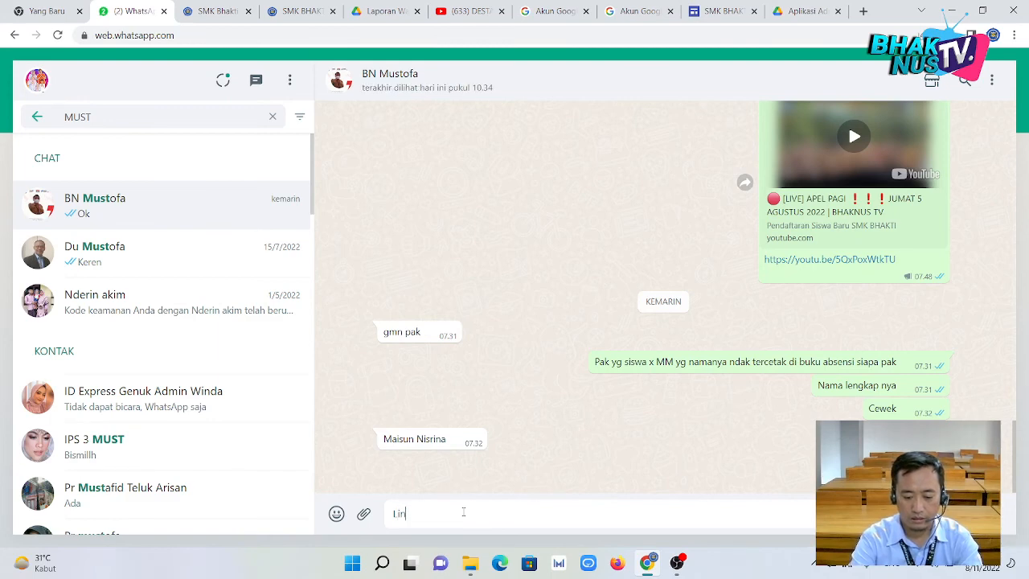
key("BackSpace")
key("BackSpace")
key("BackSpace")
key("BackSpace")
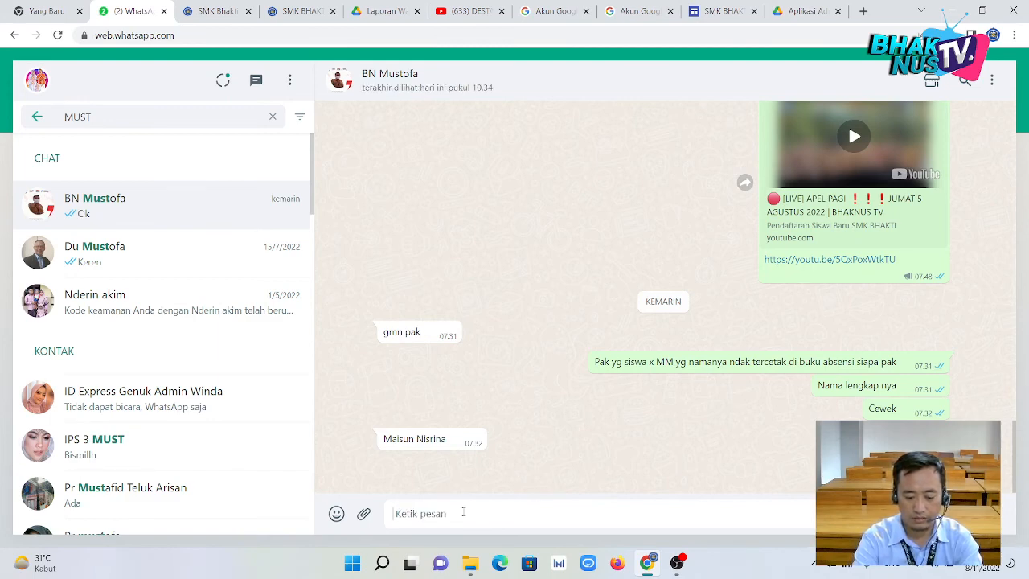
type("Goog")
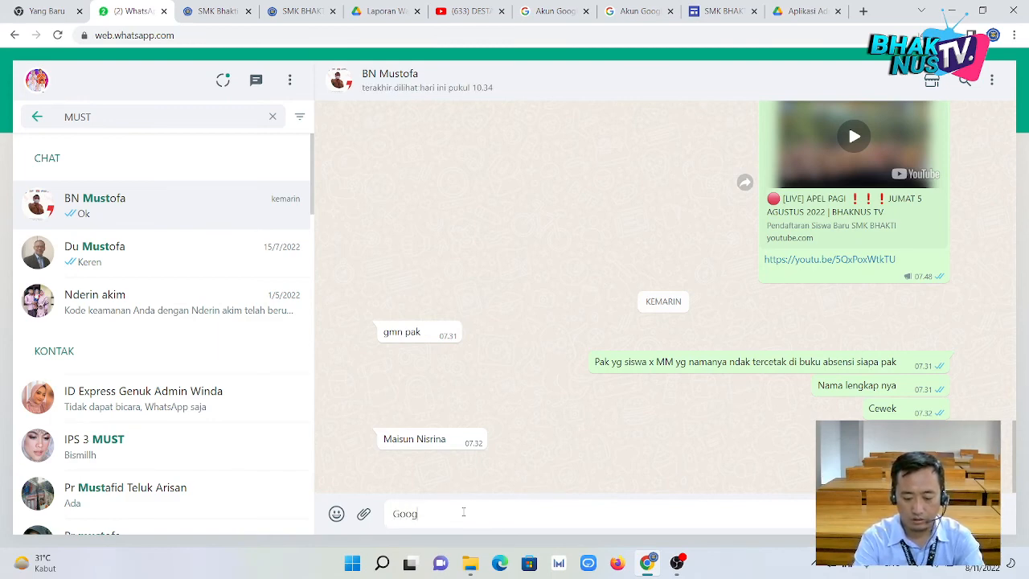
type("le drive")
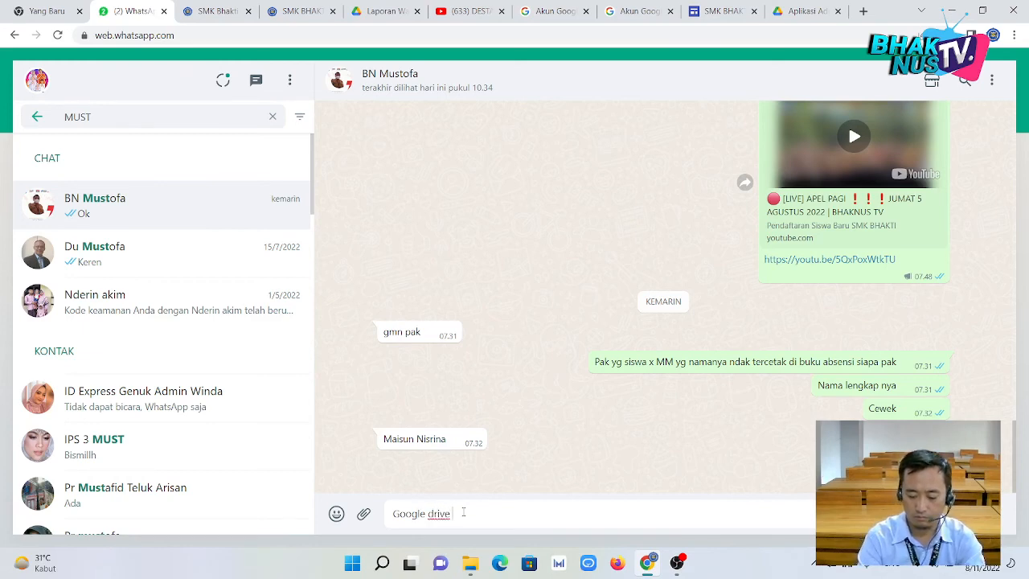
type("ink Google drive ")
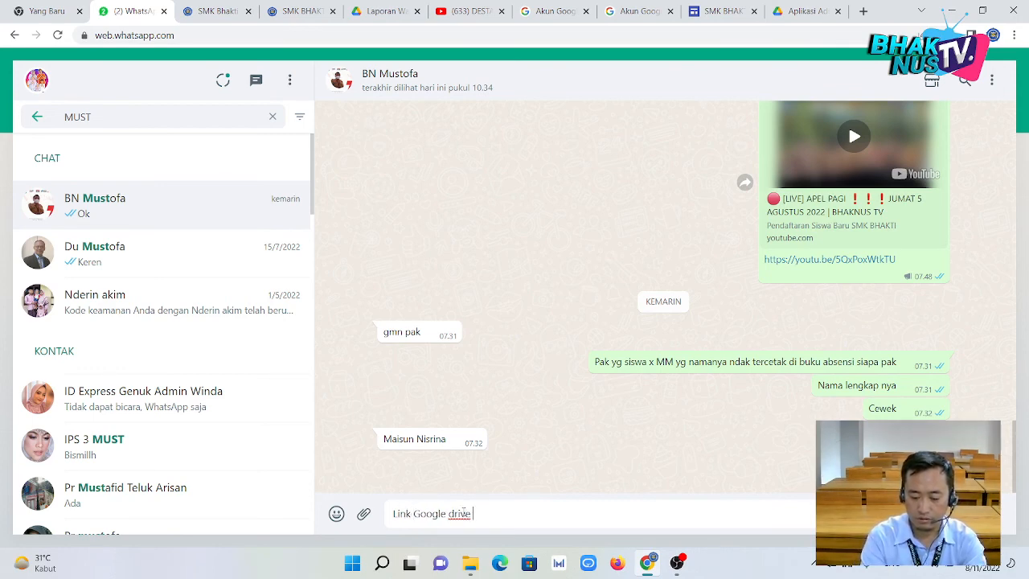
type("untuk")
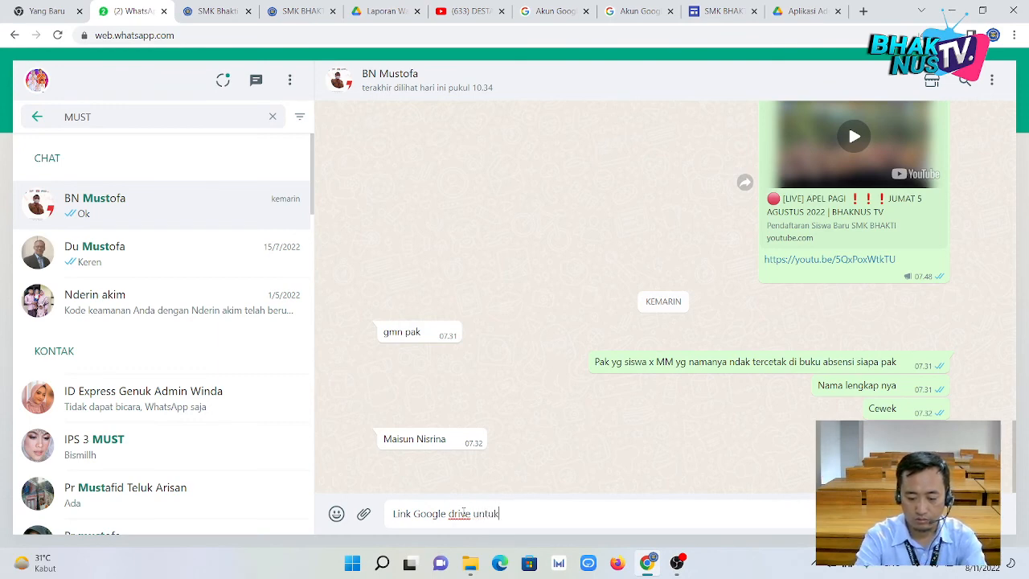
type(" laporan ")
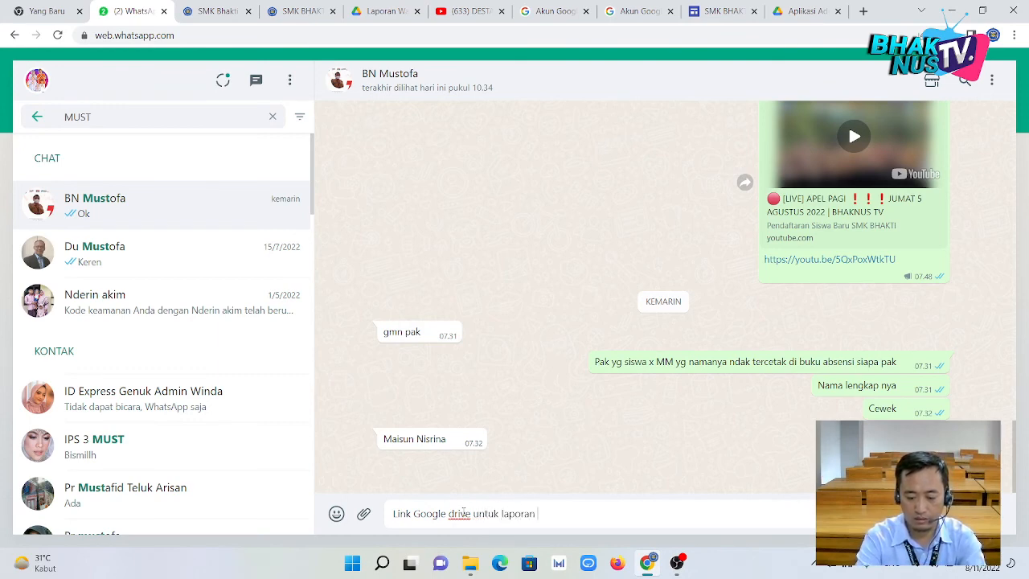
type("Wali Kela")
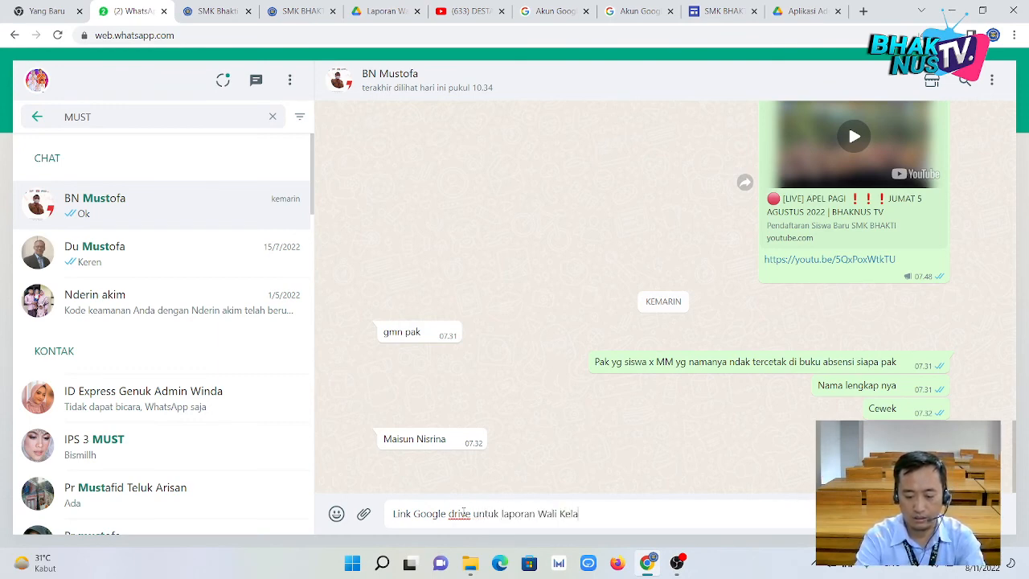
type("s :")
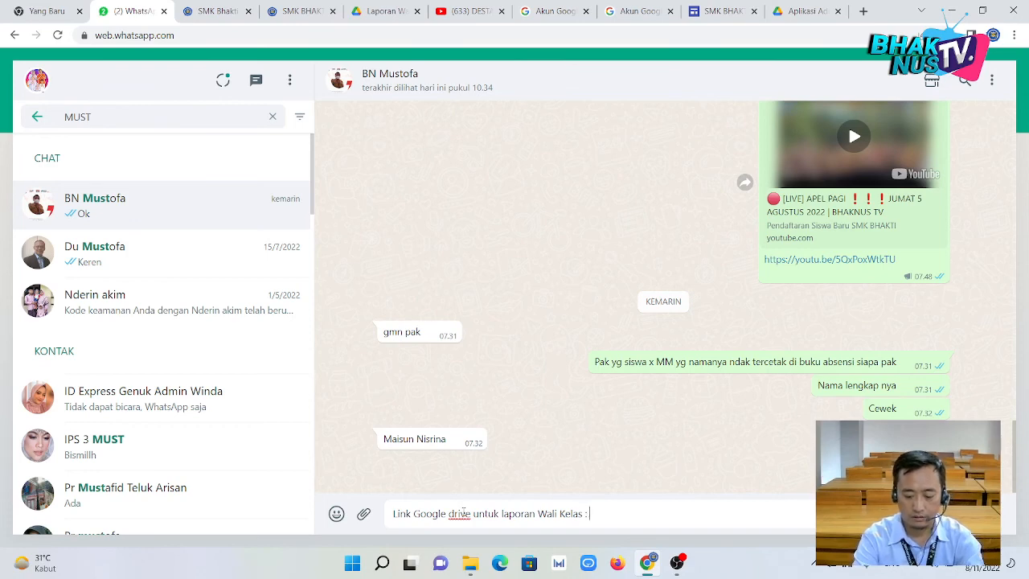
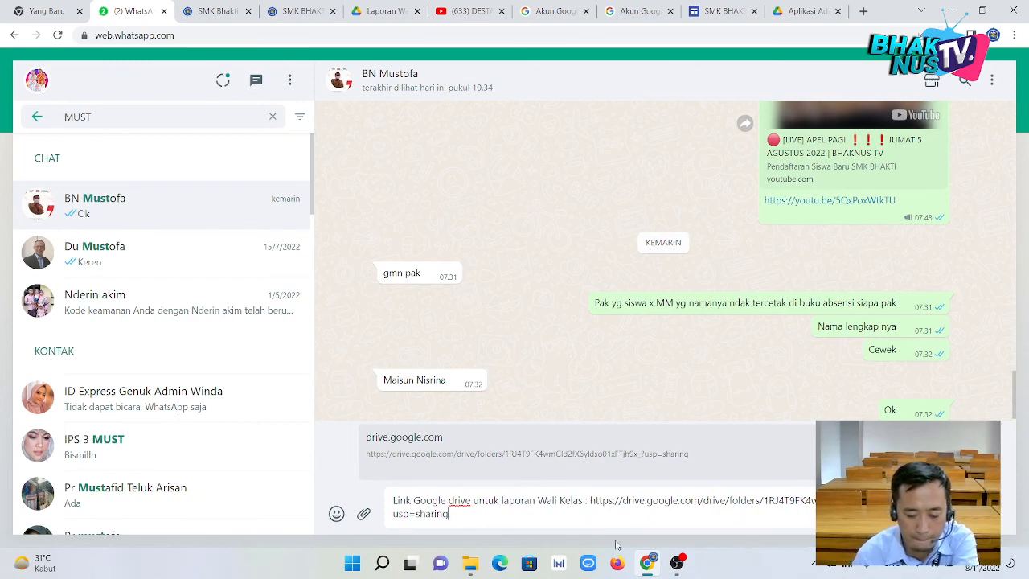
key("Return")
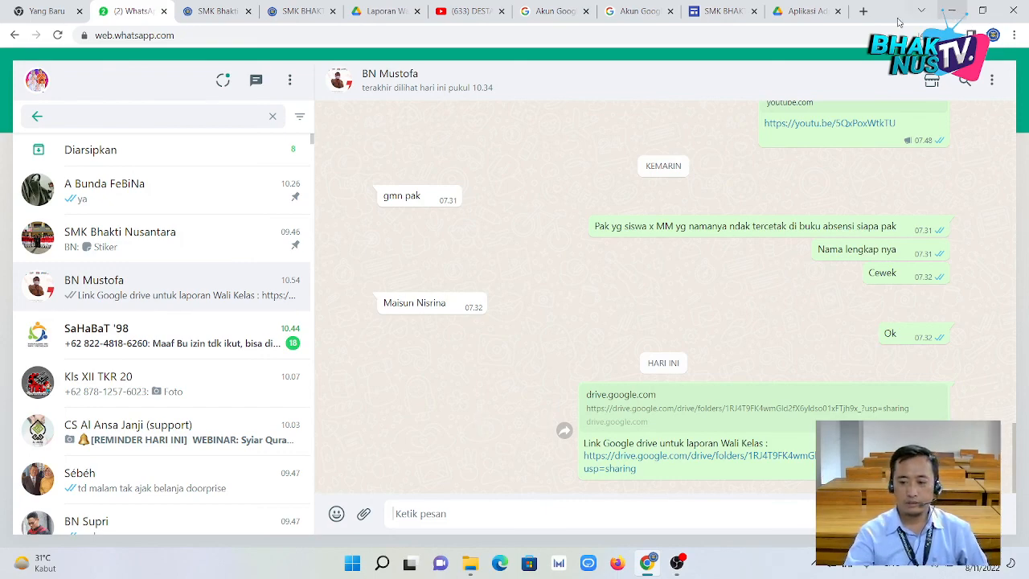
Leave Chrome on the school website tab, then minimize Chrome and both File Explorer windows.
left_click(219, 14)
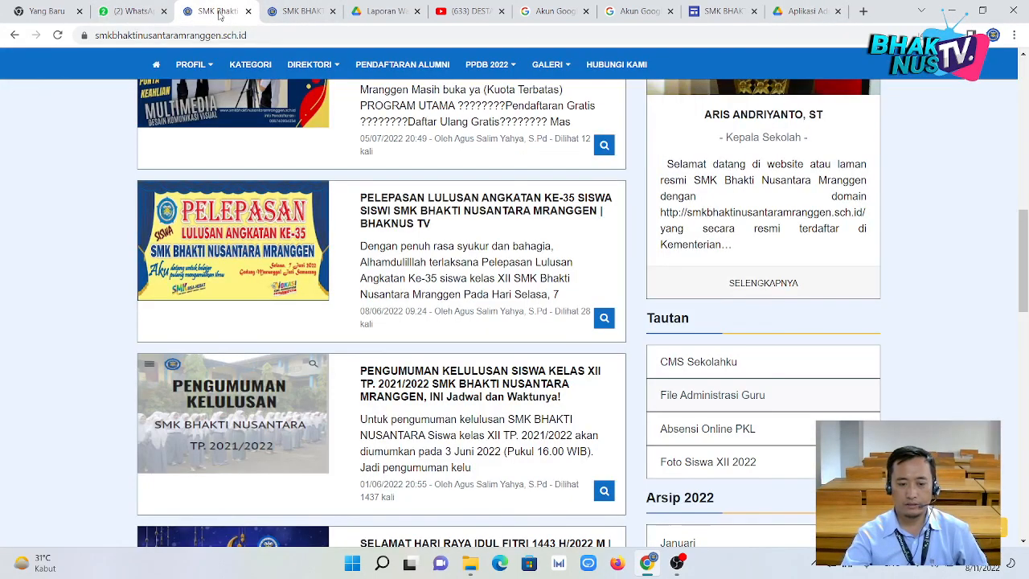
scroll(312, 255, "up", 8)
scroll(312, 255, "up", 1)
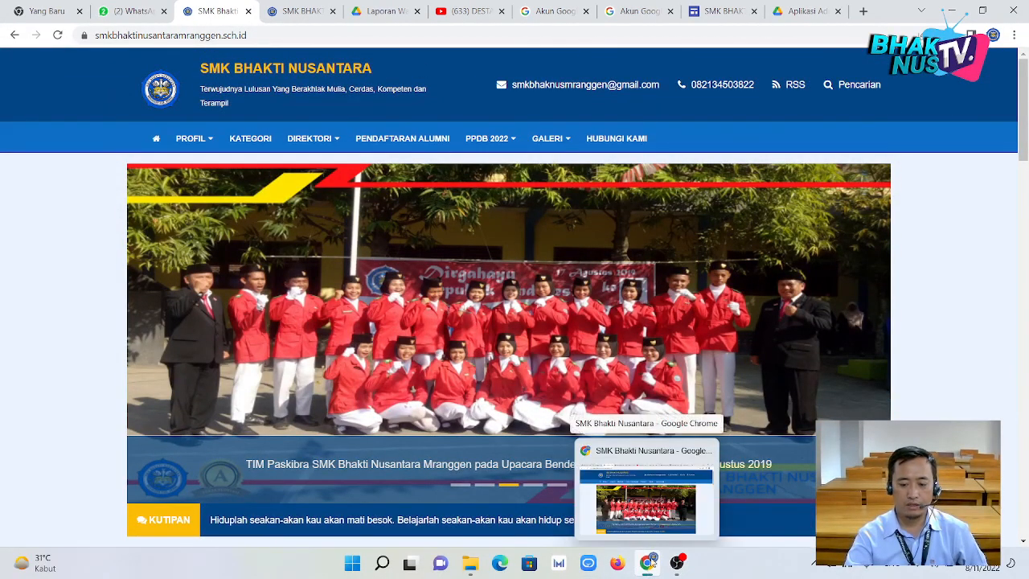
left_click(951, 10)
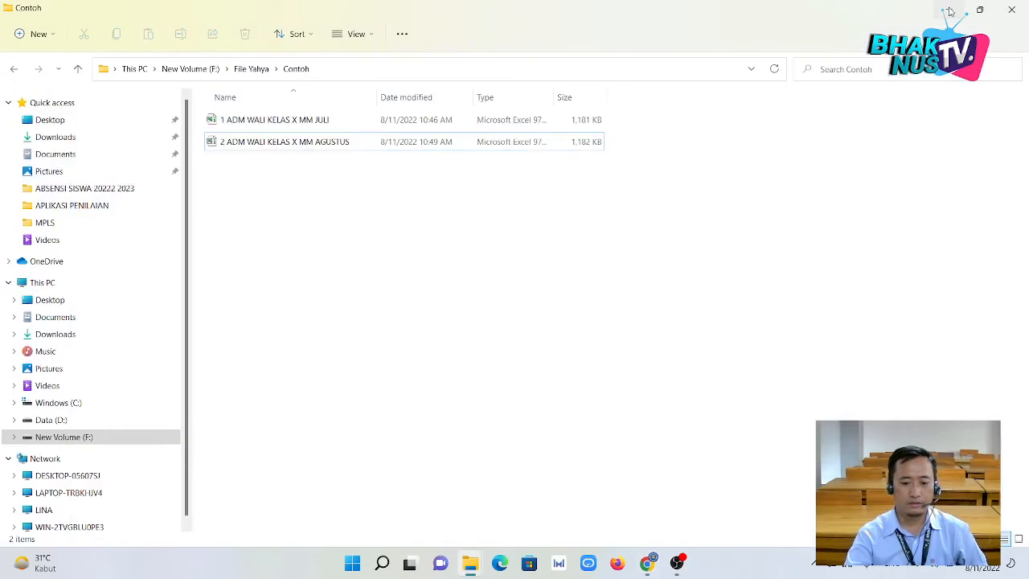
left_click(951, 10)
left_click(951, 11)
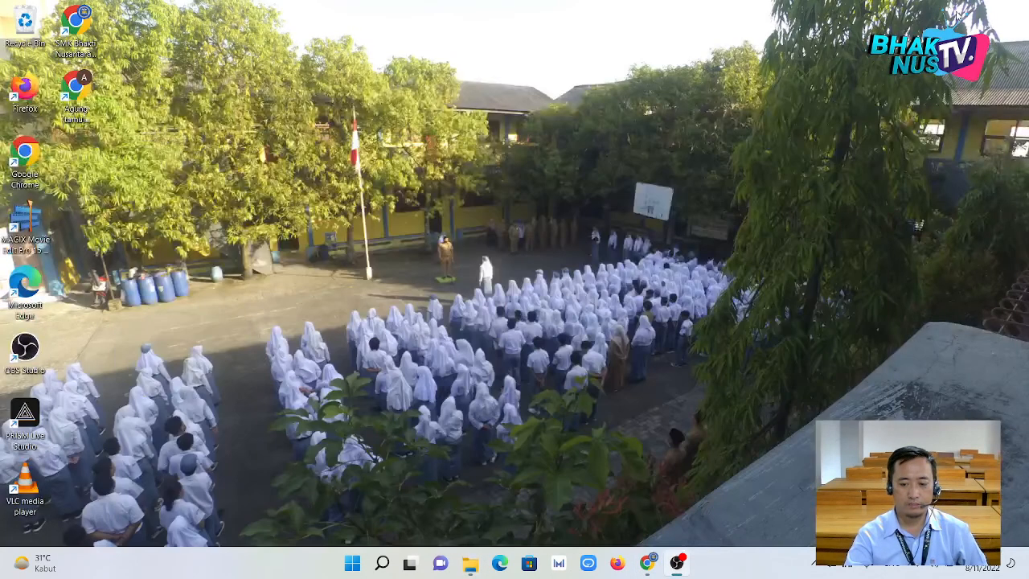